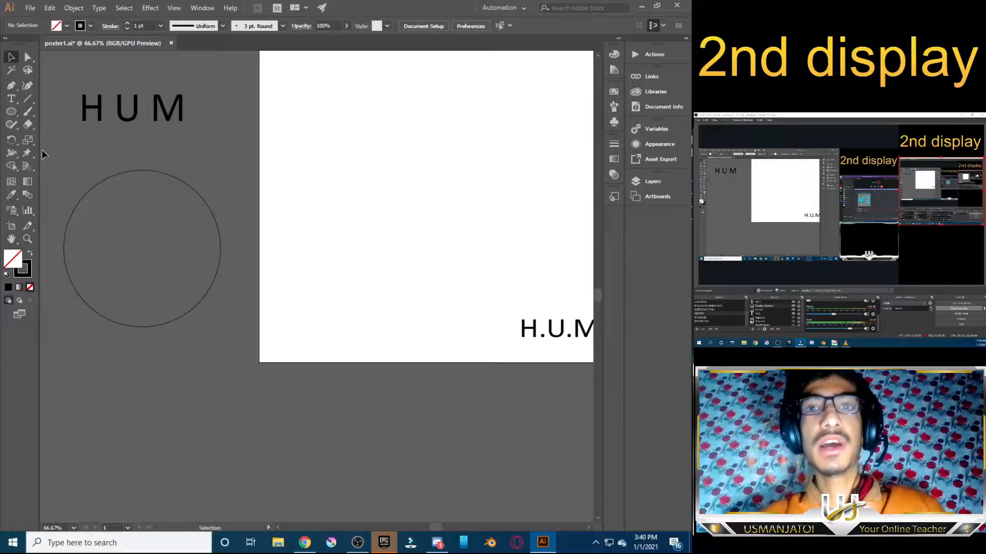
Paint hollow outlines of the letters H, U and M inside the empty circle with the Paintbrush, bending them to its curve
{"action": "key", "text": "b"}
{"action": "left_click_drag", "start_coordinate": [154, 170], "coordinate": [70, 285]}
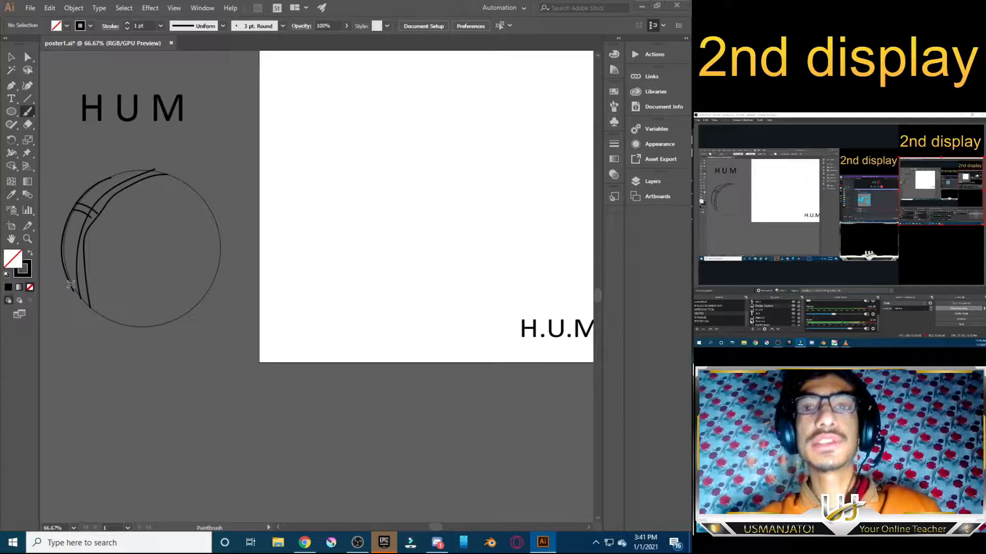
{"action": "left_click_drag", "start_coordinate": [107, 244], "coordinate": [108, 230]}
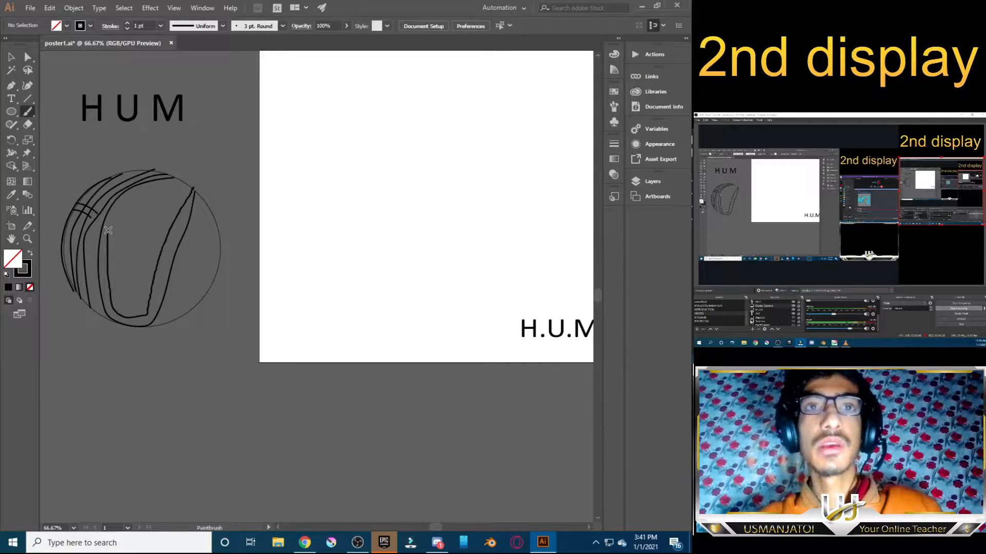
{"action": "mouse_move", "coordinate": [107, 230]}
{"action": "left_mouse_down"}
{"action": "mouse_move", "coordinate": [174, 304]}
{"action": "mouse_move", "coordinate": [217, 248]}
{"action": "left_mouse_up"}
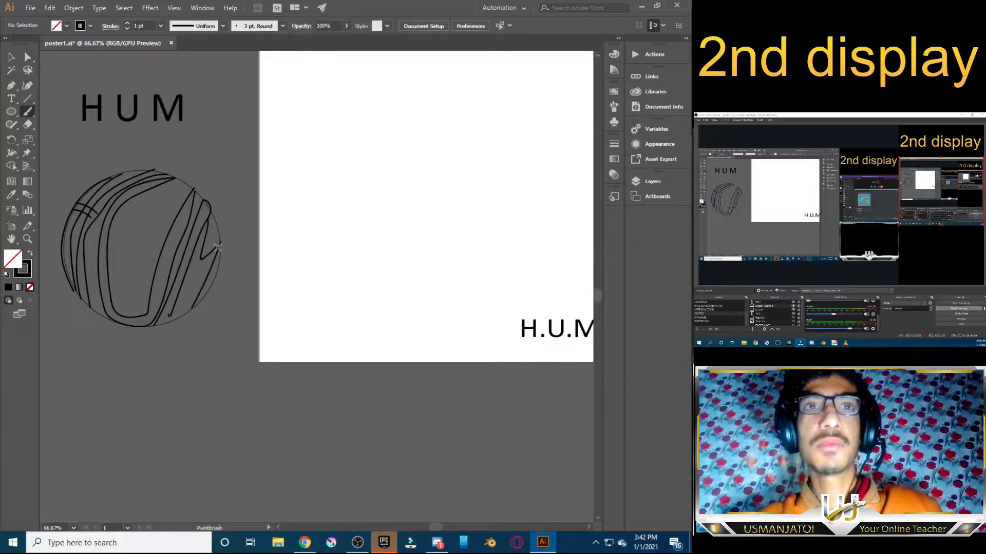
Select the circle and its brushed letters and merge the H's crossbar with its two stems using the Shape Builder
{"action": "key", "text": "v"}
{"action": "scroll", "coordinate": [157, 323], "scroll_direction": "down", "scroll_amount": 3}
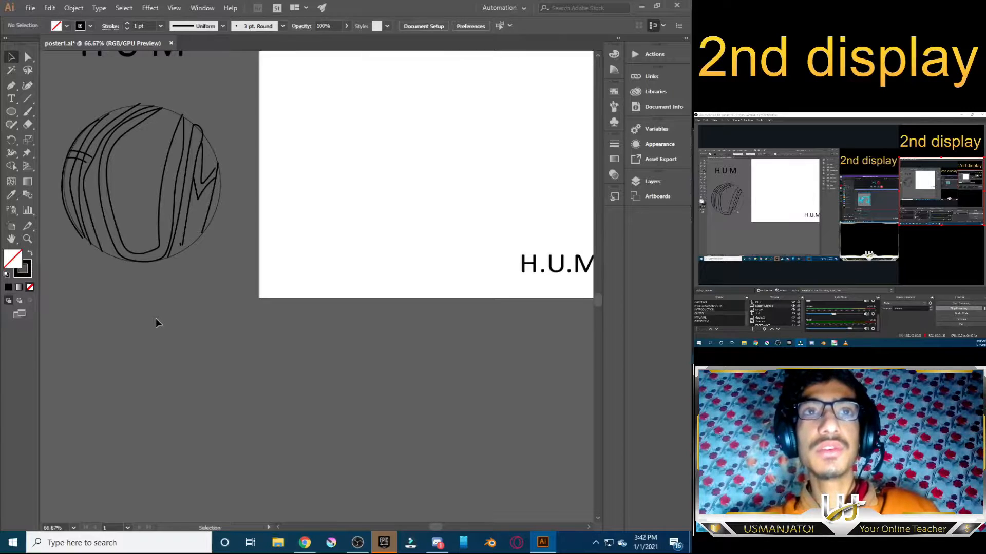
{"action": "key", "text": "ctrl+a"}
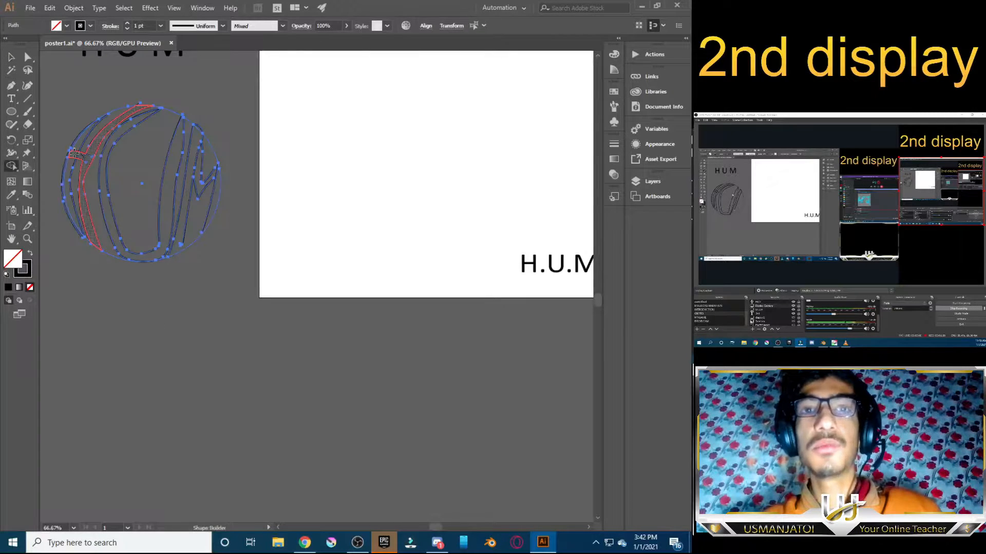
{"action": "key", "text": "shift+m"}
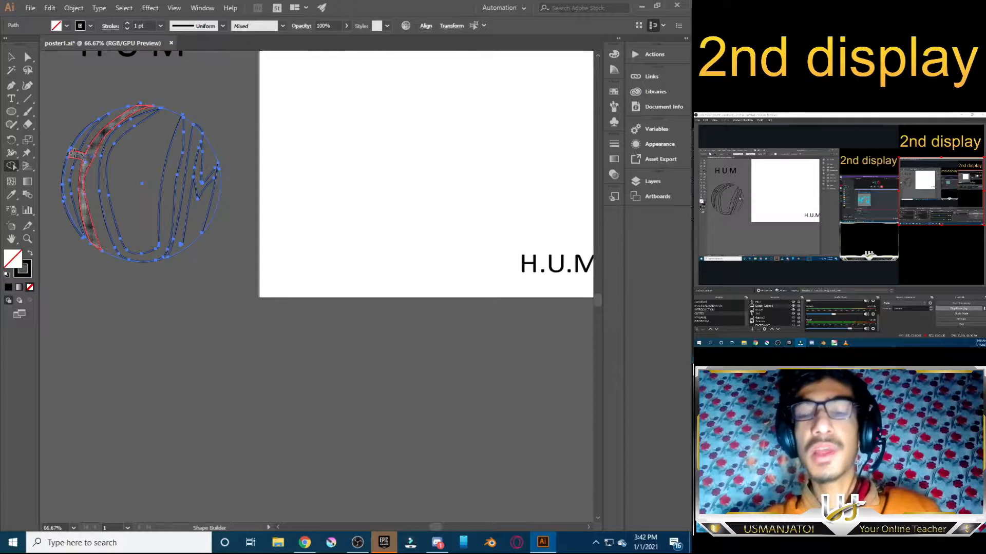
{"action": "key", "text": "ctrl+z"}
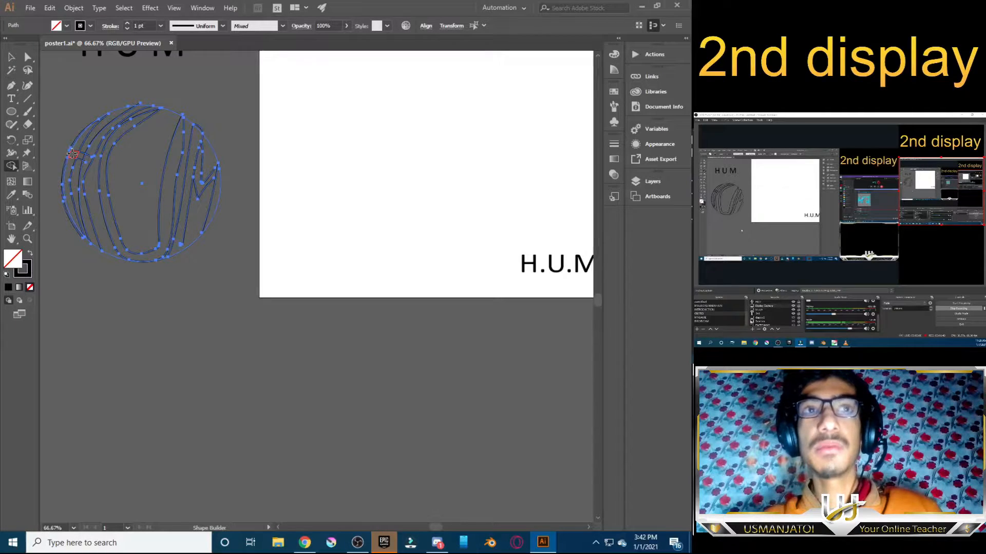
{"action": "left_click_drag", "start_coordinate": [72, 154], "coordinate": [103, 164]}
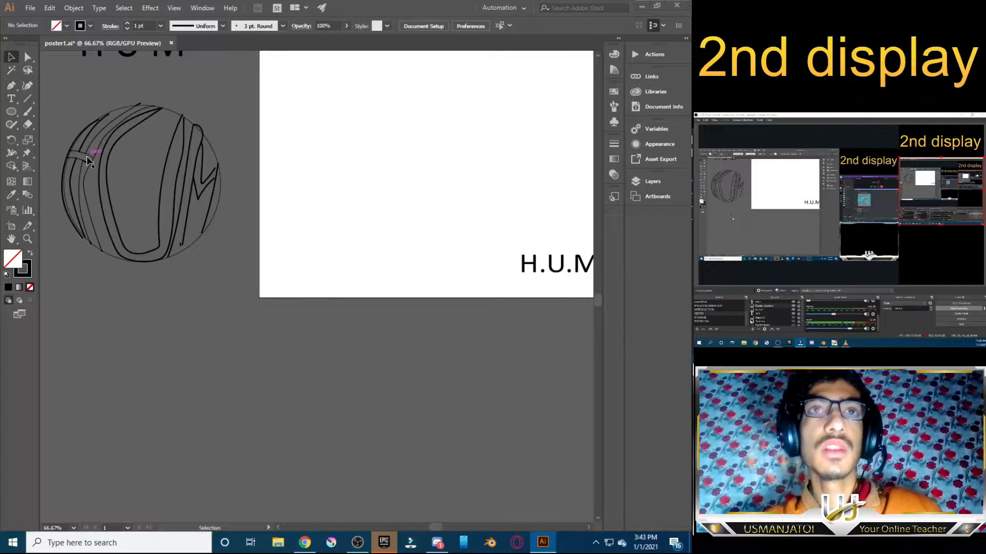
Delete the leftover brush stroke along the H's outer left edge, keeping the H's other strokes
{"action": "left_click", "coordinate": [71, 213]}
{"action": "key", "text": "Delete"}
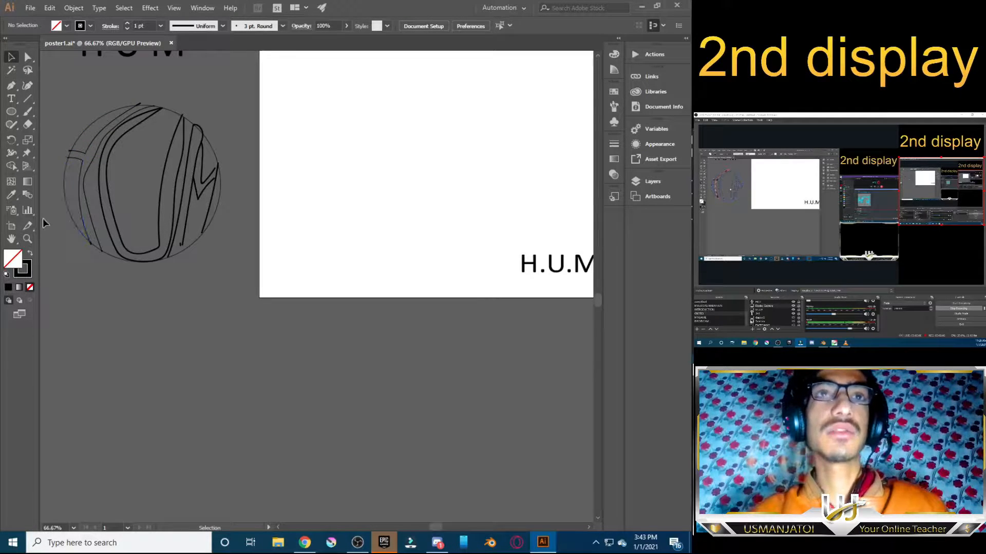
{"action": "key", "text": "ctrl+z"}
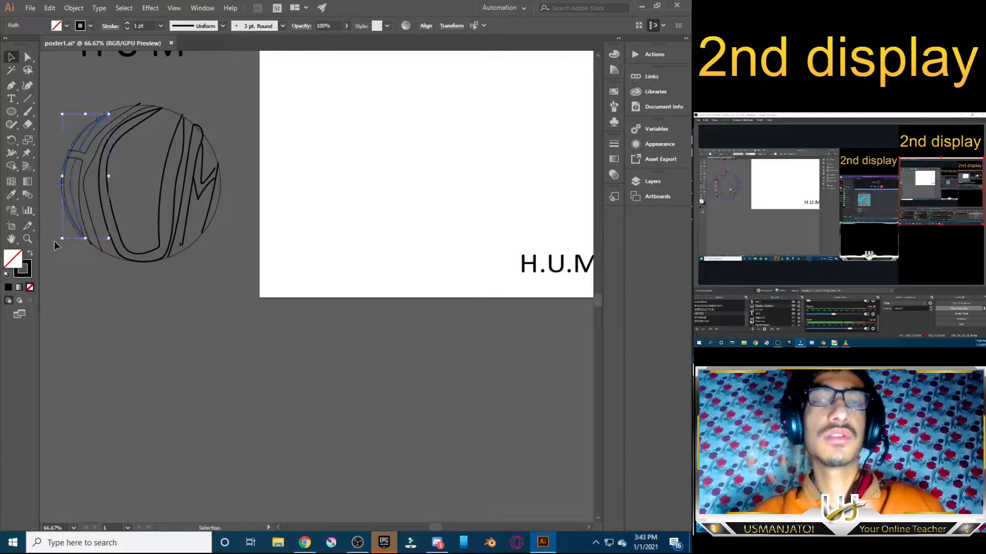
{"action": "left_click", "coordinate": [53, 241]}
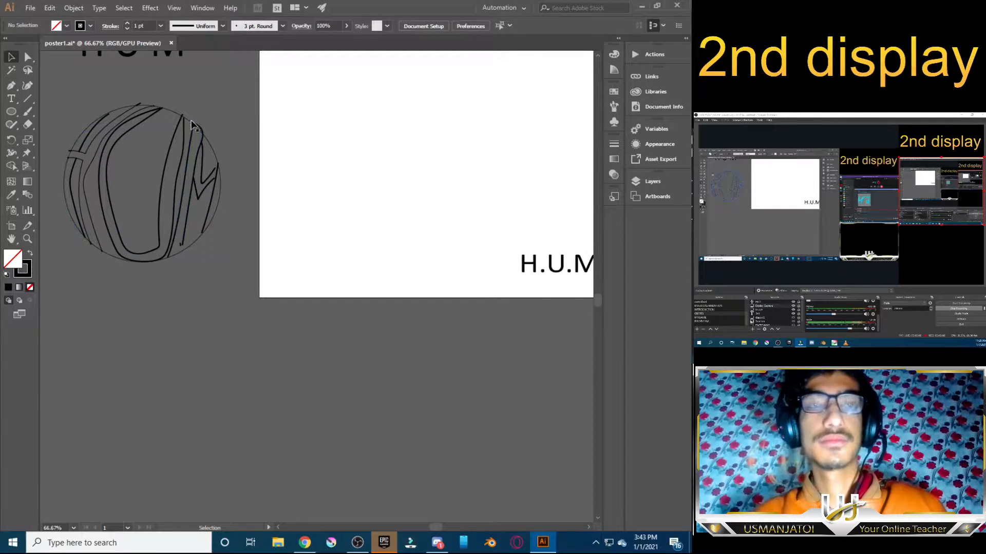
Draw a new, larger circle in the empty area below the lettered circle with the Ellipse tool
{"action": "scroll", "coordinate": [131, 190], "scroll_direction": "down", "scroll_amount": 1}
{"action": "scroll", "coordinate": [43, 243], "scroll_direction": "down", "scroll_amount": 4}
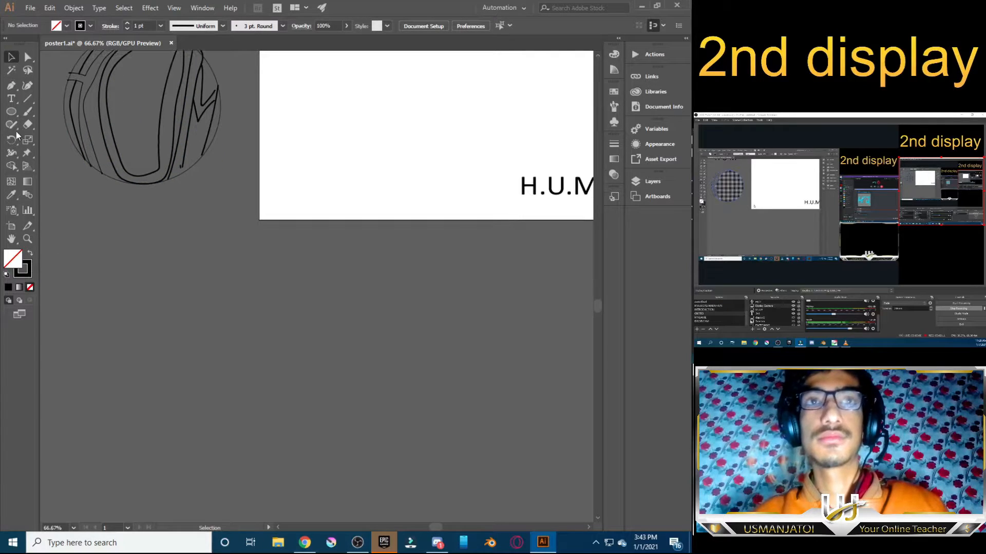
{"action": "left_click", "coordinate": [12, 113]}
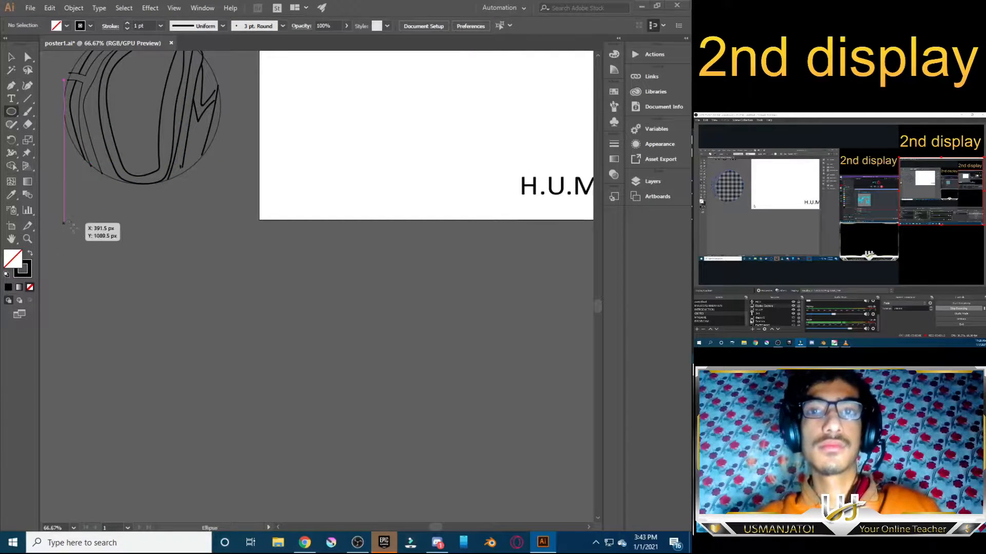
{"action": "left_click_drag", "start_coordinate": [90, 237], "coordinate": [315, 452]}
{"action": "key", "text": "ctrl+z"}
{"action": "left_click_drag", "start_coordinate": [91, 237], "coordinate": [316, 454]}
{"action": "left_click", "coordinate": [13, 60]}
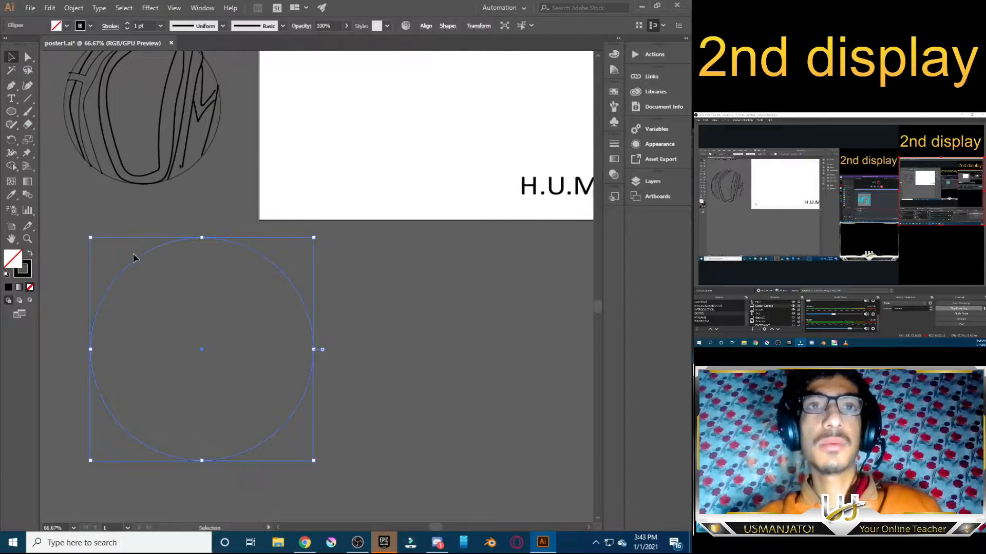
Align the new circle's left edge with the lettered circle above and shrink it to slightly larger than that circle
{"action": "left_click_drag", "start_coordinate": [134, 259], "coordinate": [109, 236]}
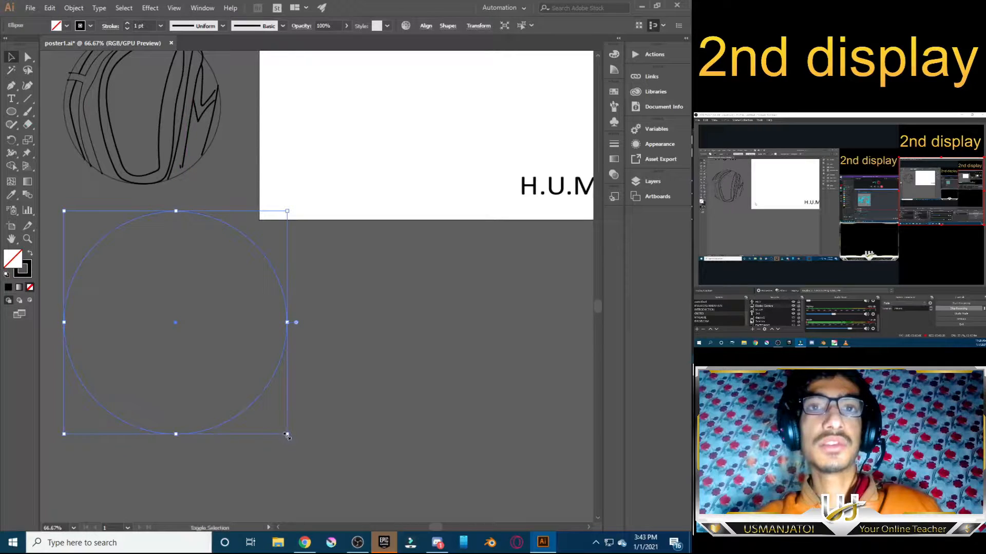
{"action": "left_click_drag", "start_coordinate": [287, 433], "coordinate": [239, 386]}
{"action": "left_click", "coordinate": [190, 356]}
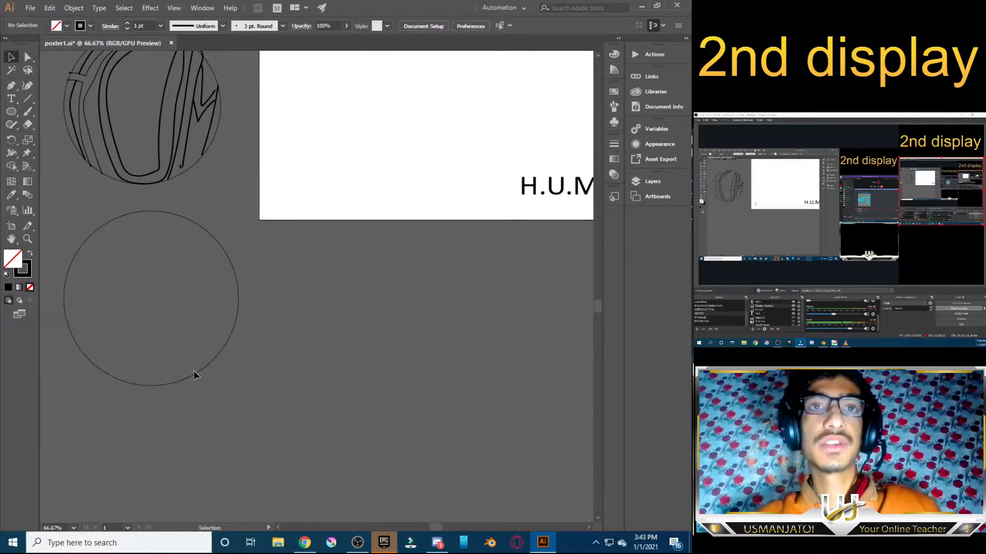
Group the upper circle together with all its H, U and M letter outlines
{"action": "left_click", "coordinate": [195, 373]}
{"action": "scroll", "coordinate": [193, 370], "scroll_direction": "up", "scroll_amount": 2}
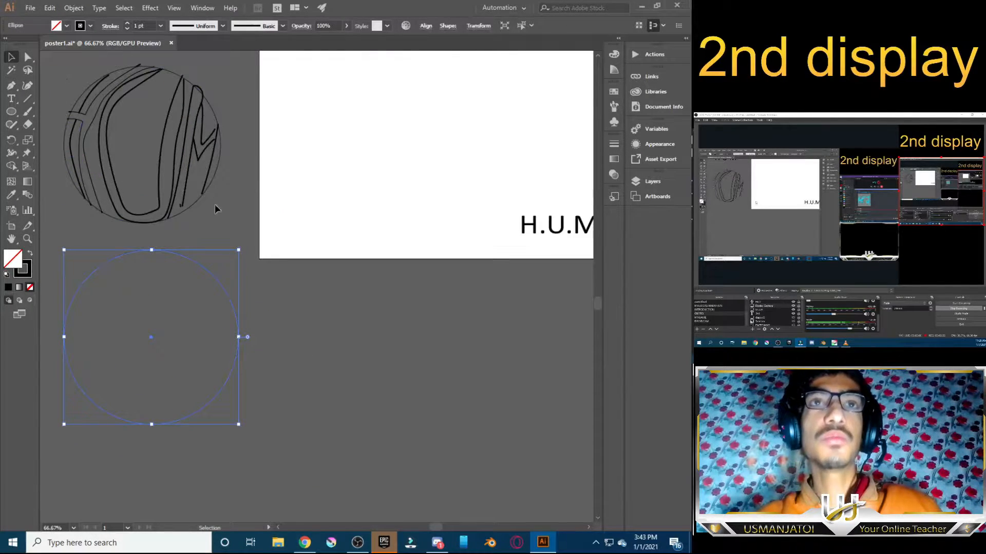
{"action": "left_click_drag", "start_coordinate": [216, 209], "coordinate": [59, 60]}
{"action": "right_click", "coordinate": [143, 145]}
{"action": "left_click", "coordinate": [194, 209]}
{"action": "scroll", "coordinate": [215, 220], "scroll_direction": "up", "scroll_amount": 1}
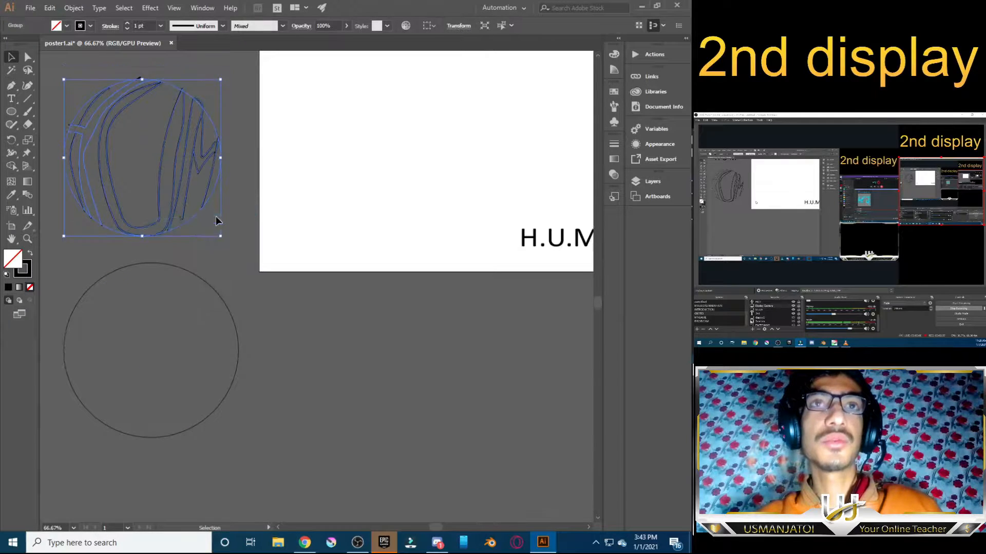
{"action": "left_click", "coordinate": [84, 29]}
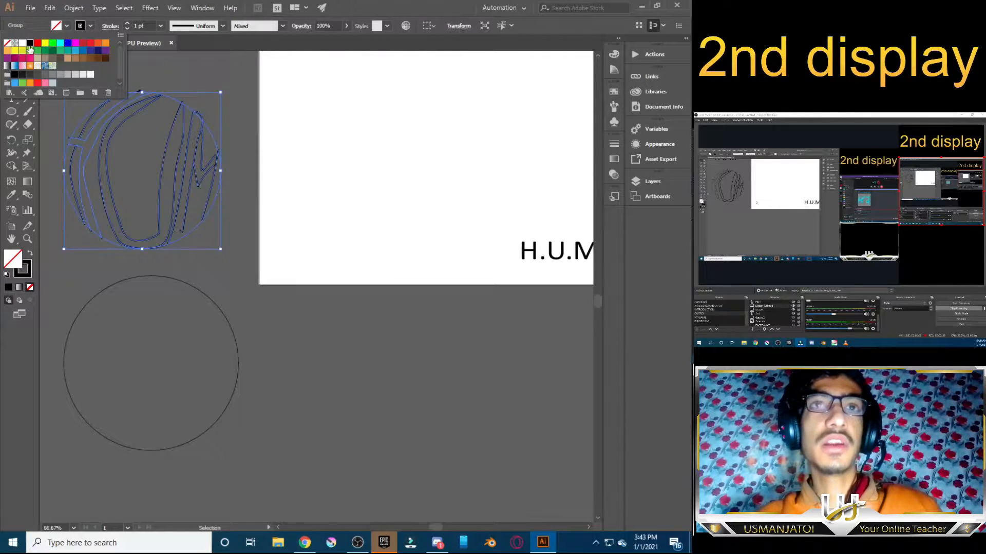
{"action": "left_click", "coordinate": [219, 103]}
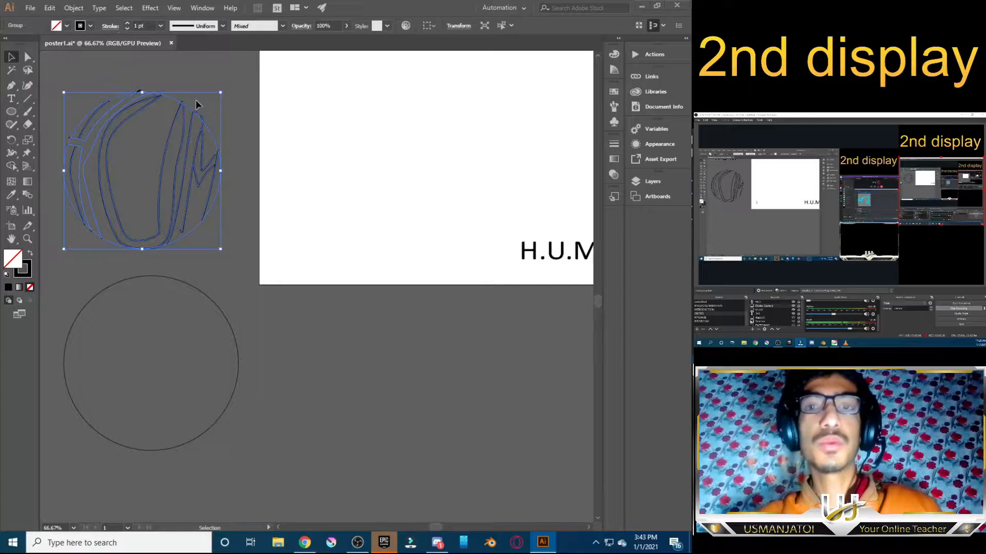
{"action": "left_click", "coordinate": [133, 82]}
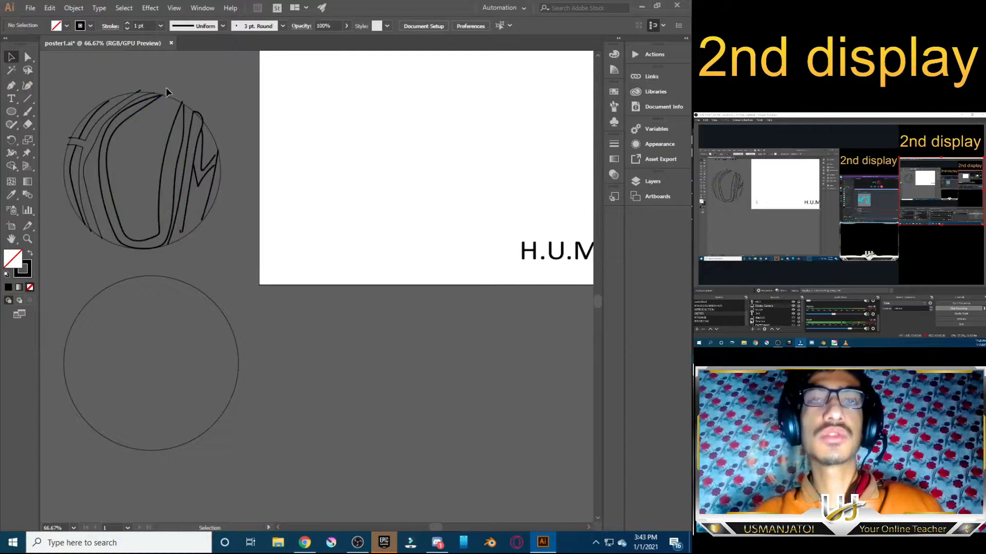
Isolate the lettered group and group its circle with the merged thin pieces of the H
{"action": "left_click", "coordinate": [165, 96]}
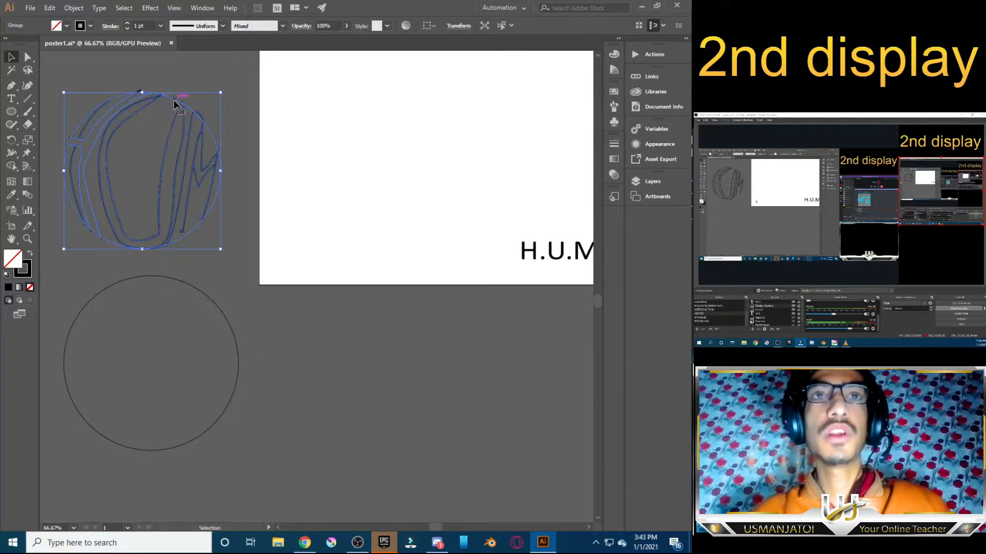
{"action": "double_click", "coordinate": [174, 100]}
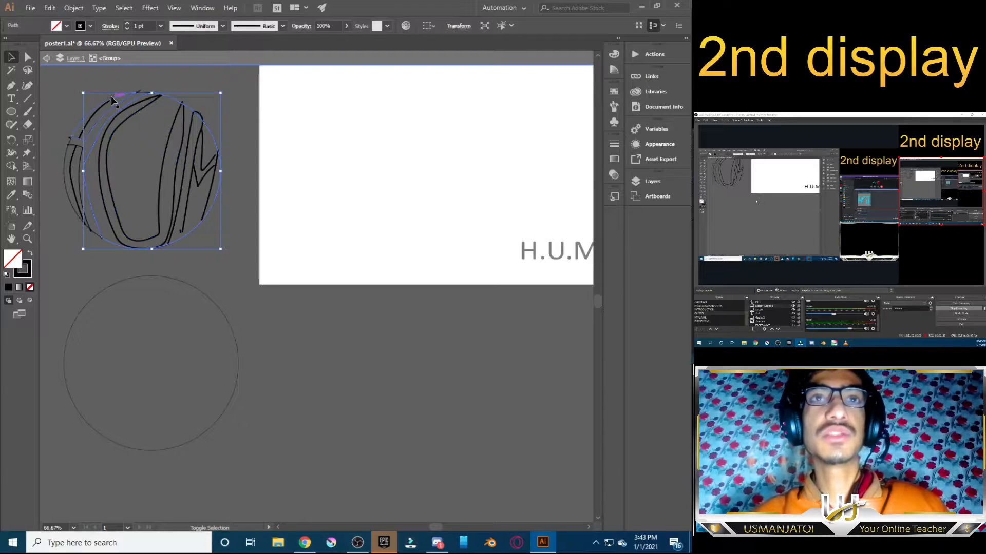
{"action": "left_click", "coordinate": [69, 146]}
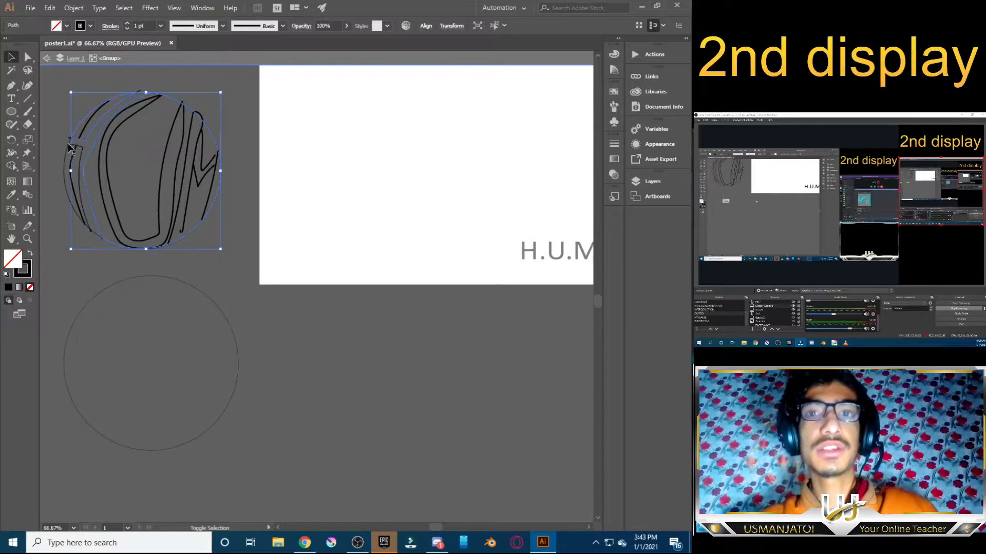
{"action": "left_click", "coordinate": [67, 148], "text": "shift"}
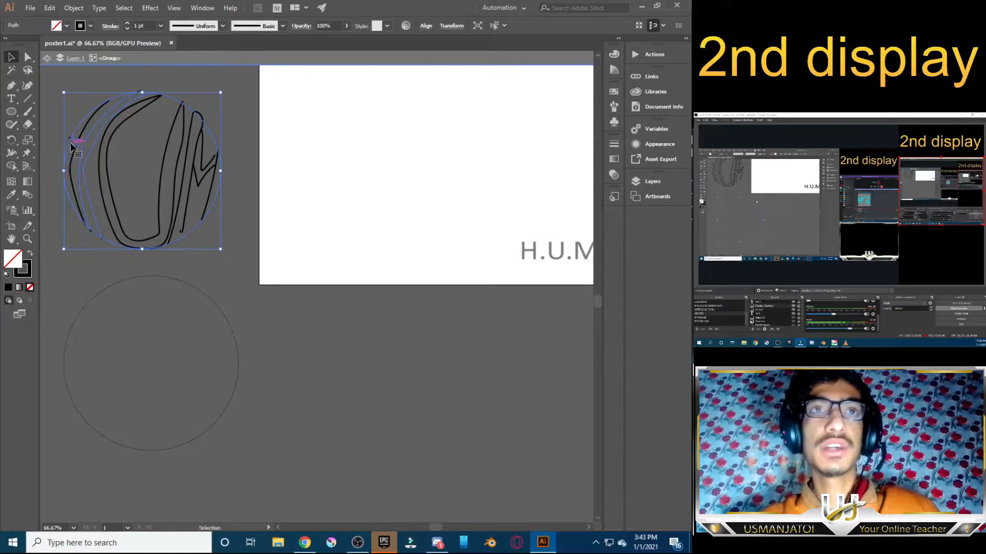
{"action": "right_click", "coordinate": [71, 147]}
{"action": "left_click", "coordinate": [104, 225]}
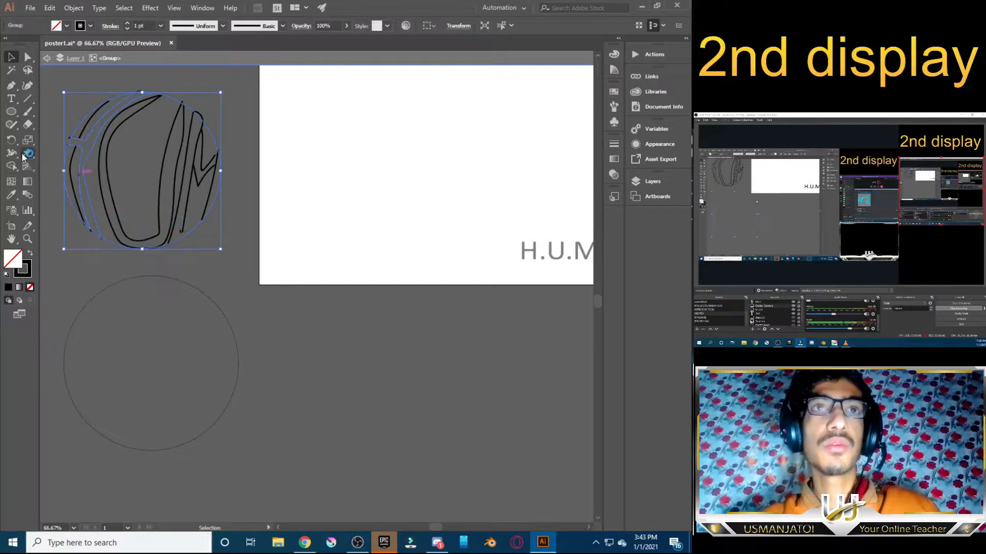
{"action": "right_click", "coordinate": [80, 160]}
{"action": "left_click", "coordinate": [174, 199]}
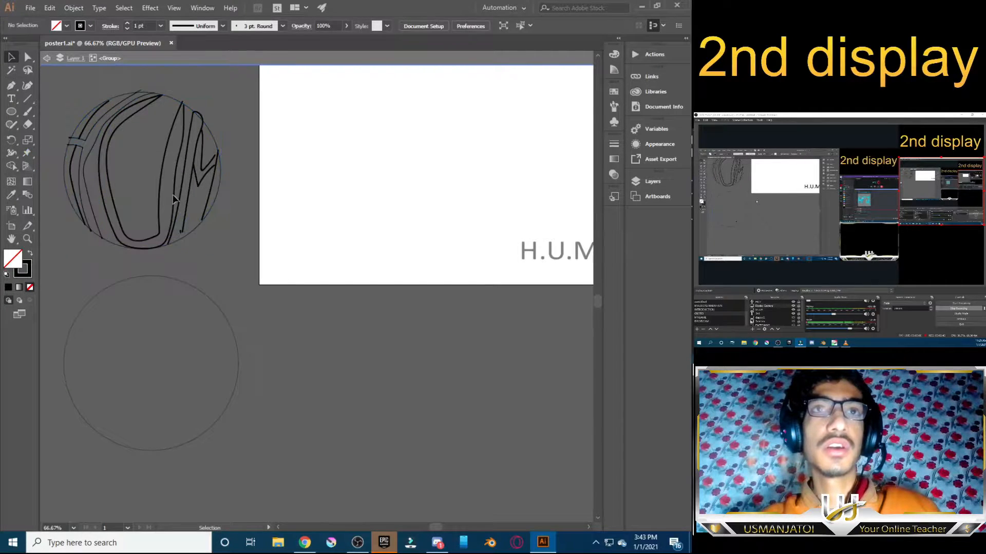
Leave isolation mode and separate the circle's group from the brushed letter outlines
{"action": "left_click", "coordinate": [169, 101]}
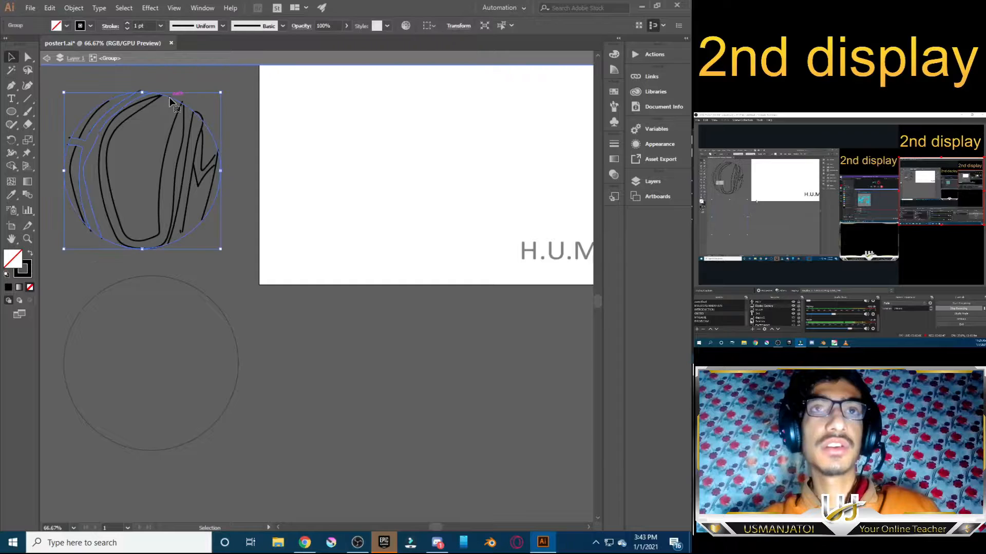
{"action": "left_click", "coordinate": [48, 8]}
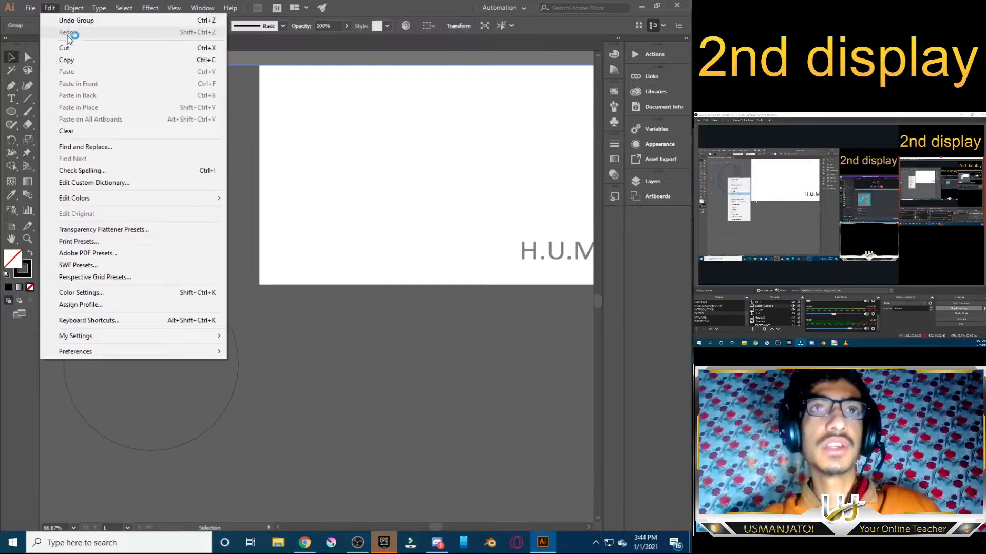
{"action": "left_click", "coordinate": [77, 59]}
{"action": "left_click", "coordinate": [159, 127]}
{"action": "left_click_drag", "start_coordinate": [54, 81], "coordinate": [273, 284]}
{"action": "left_click", "coordinate": [273, 284]}
{"action": "key", "text": "Escape"}
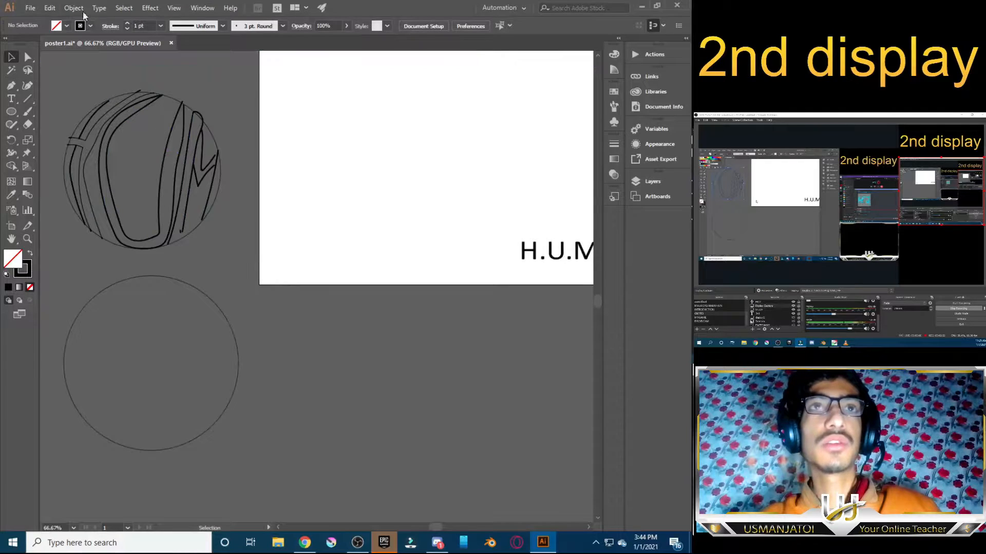
{"action": "left_click", "coordinate": [49, 8]}
{"action": "left_click", "coordinate": [88, 79]}
{"action": "left_click", "coordinate": [120, 127]}
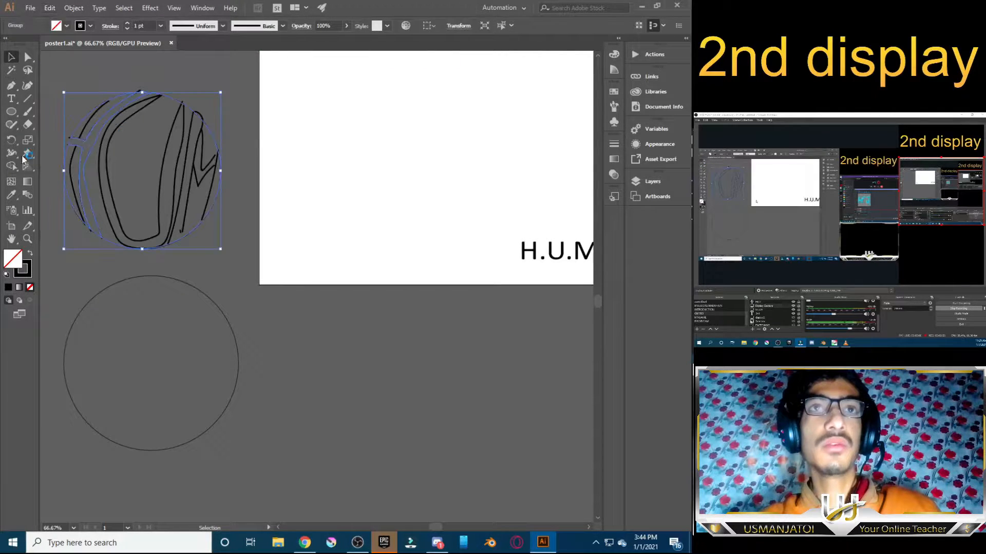
Set the stroke color of the circle around the letters to red
{"action": "key", "text": "shift+m"}
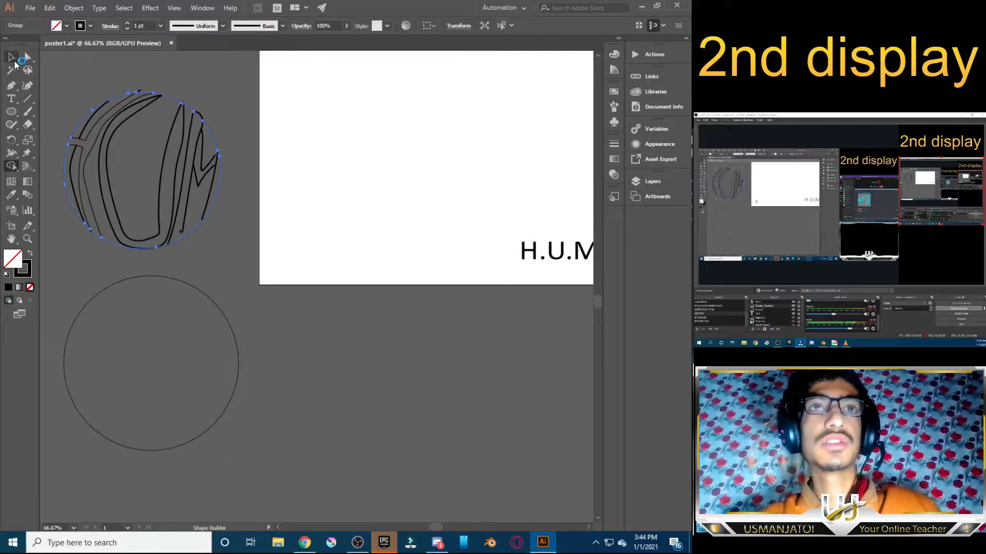
{"action": "left_click", "coordinate": [11, 57]}
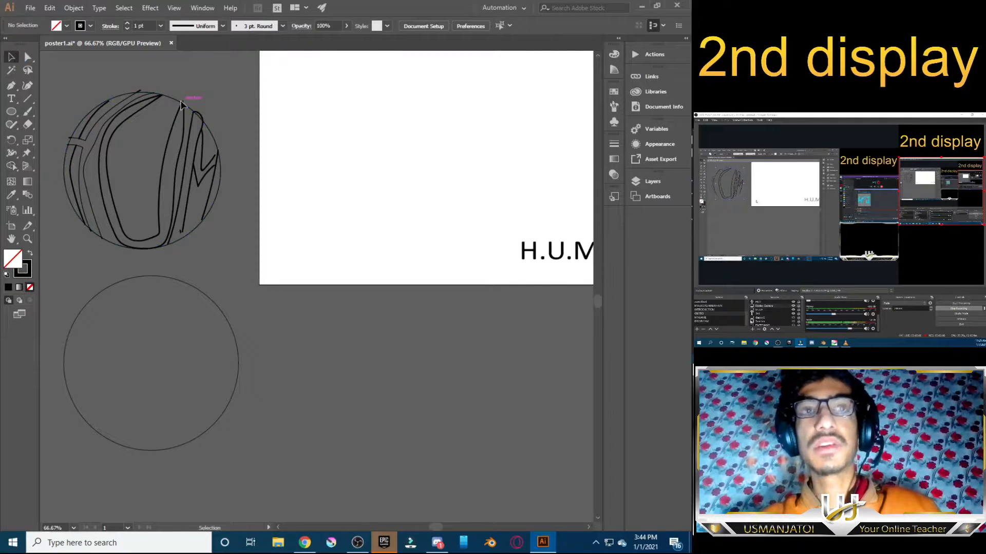
{"action": "left_click", "coordinate": [180, 105]}
{"action": "left_click", "coordinate": [90, 25]}
{"action": "left_click", "coordinate": [37, 44]}
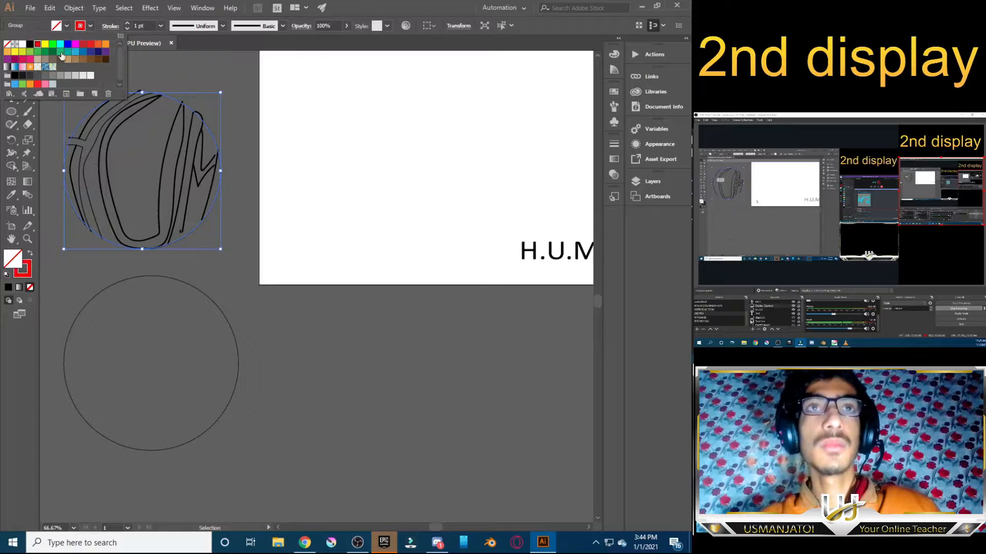
{"action": "left_click", "coordinate": [264, 140]}
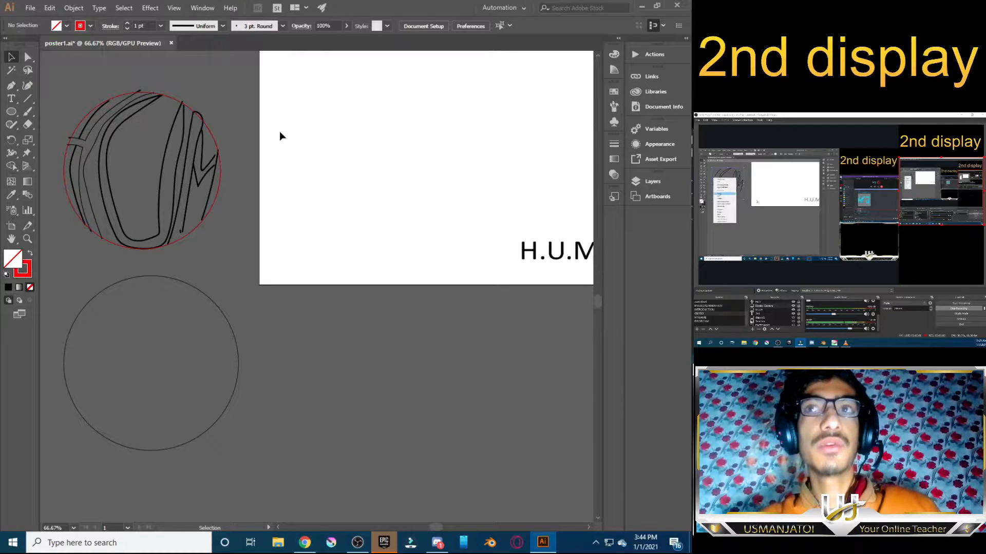
Delete the empty black circle below the lettered red circle
{"action": "left_click", "coordinate": [101, 290]}
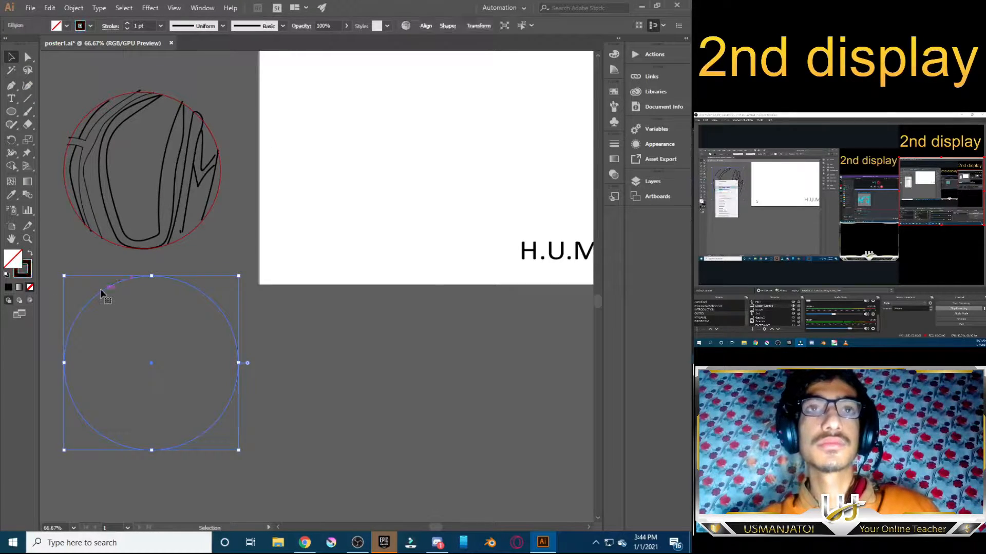
{"action": "key", "text": "Delete"}
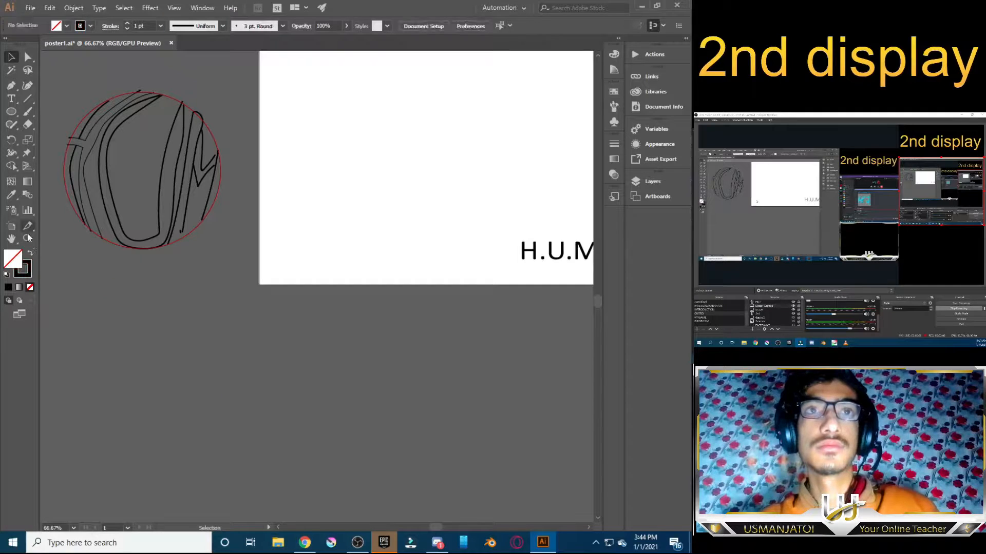
{"action": "left_click", "coordinate": [28, 238]}
{"action": "left_click", "coordinate": [124, 215]}
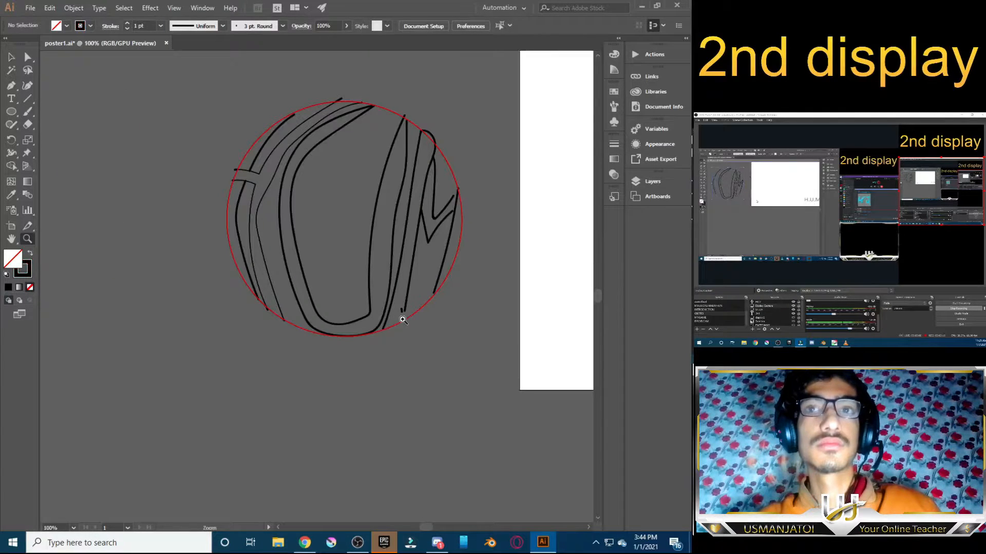
{"action": "left_click", "coordinate": [403, 319]}
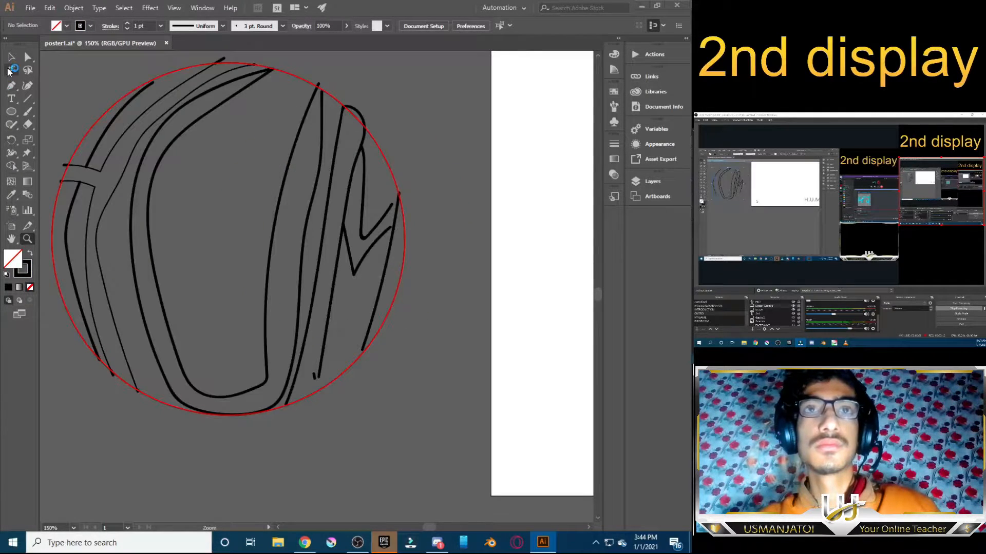
{"action": "left_click", "coordinate": [11, 56]}
{"action": "double_click", "coordinate": [68, 164]}
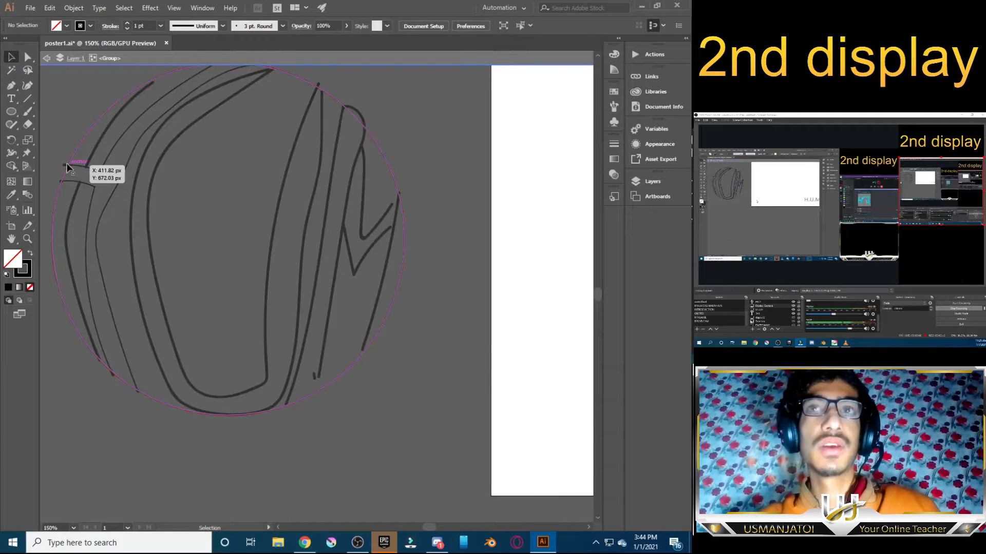
{"action": "key", "text": "Escape"}
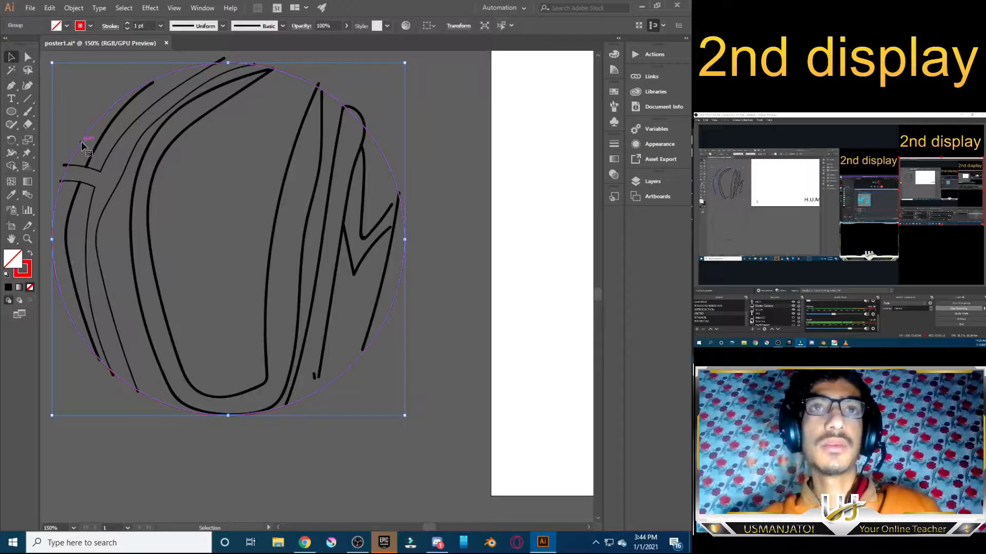
Try deleting the duplicate of the red circle and undo each deletion
{"action": "key", "text": "Delete"}
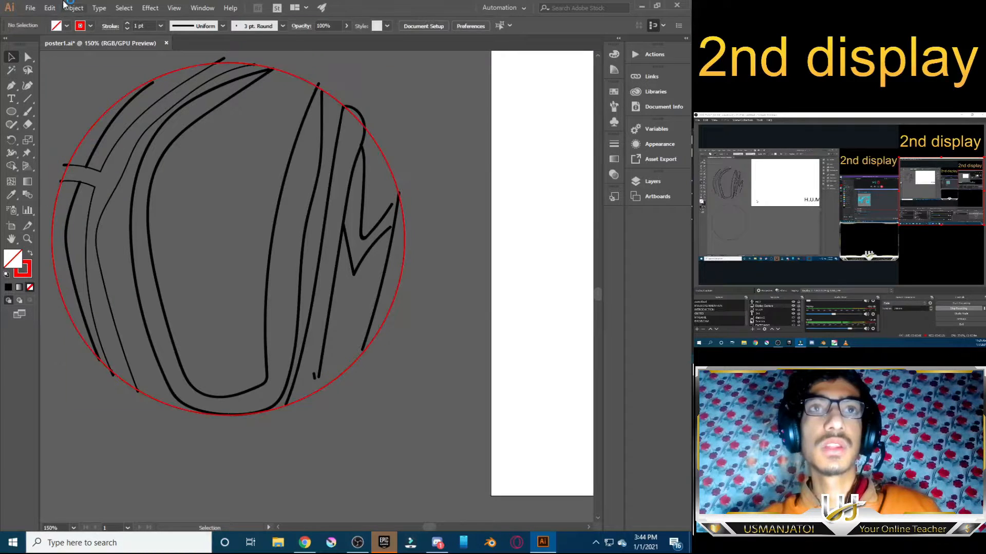
{"action": "left_click", "coordinate": [53, 8]}
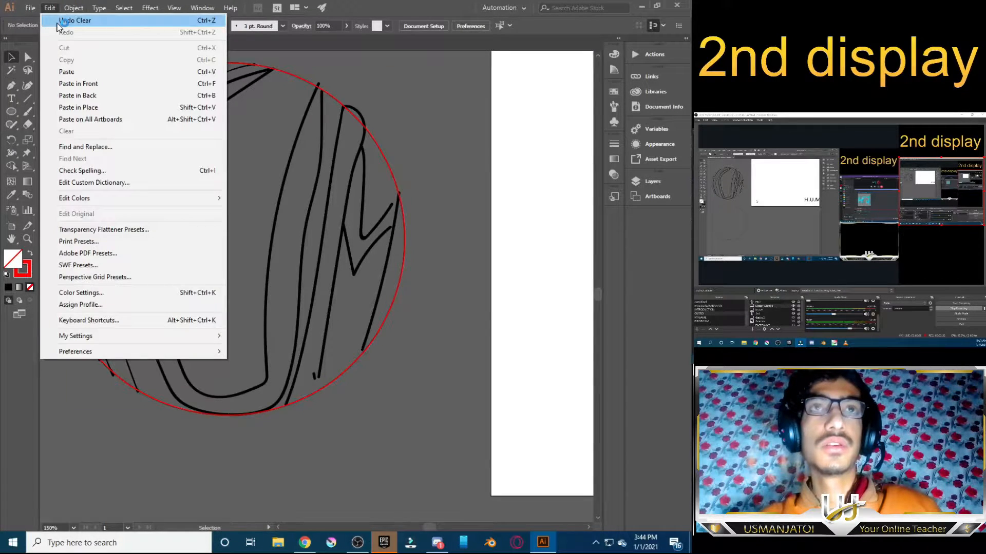
{"action": "left_click", "coordinate": [58, 22]}
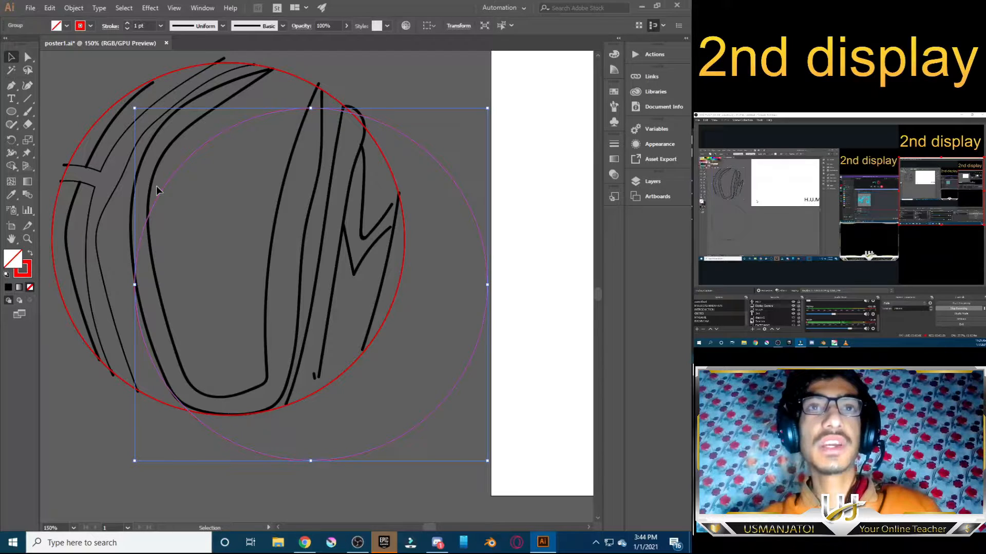
{"action": "key", "text": "Delete"}
{"action": "left_click", "coordinate": [49, 8]}
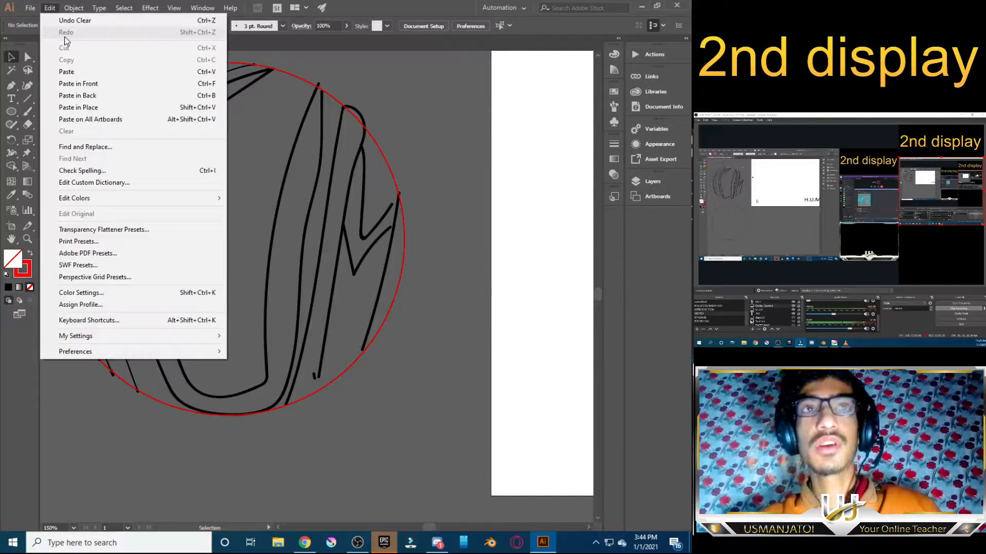
{"action": "left_click", "coordinate": [72, 20]}
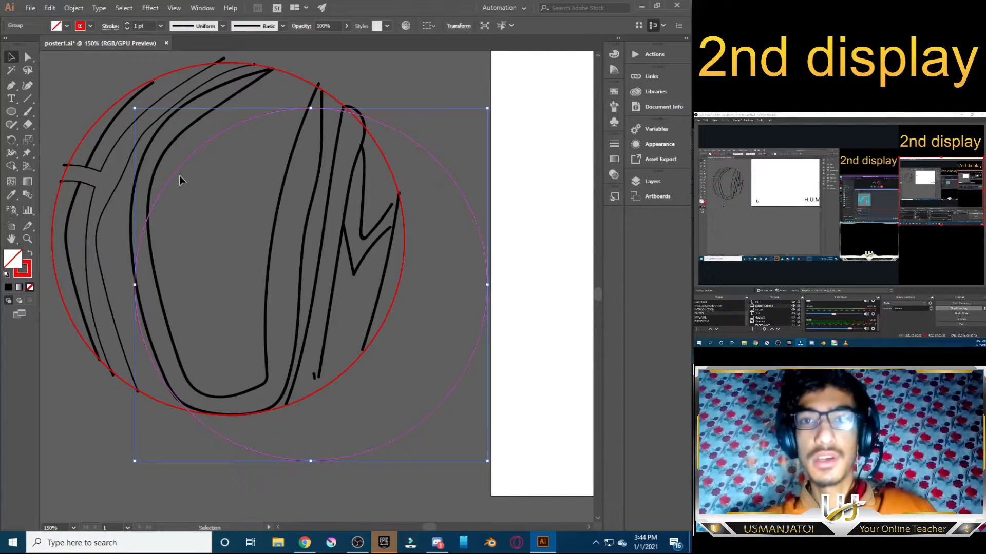
Move the duplicate red circle over the H's outer stroke and stretch it vertically into an ellipse extending above and below the original circle
{"action": "left_click_drag", "start_coordinate": [180, 180], "coordinate": [111, 133]}
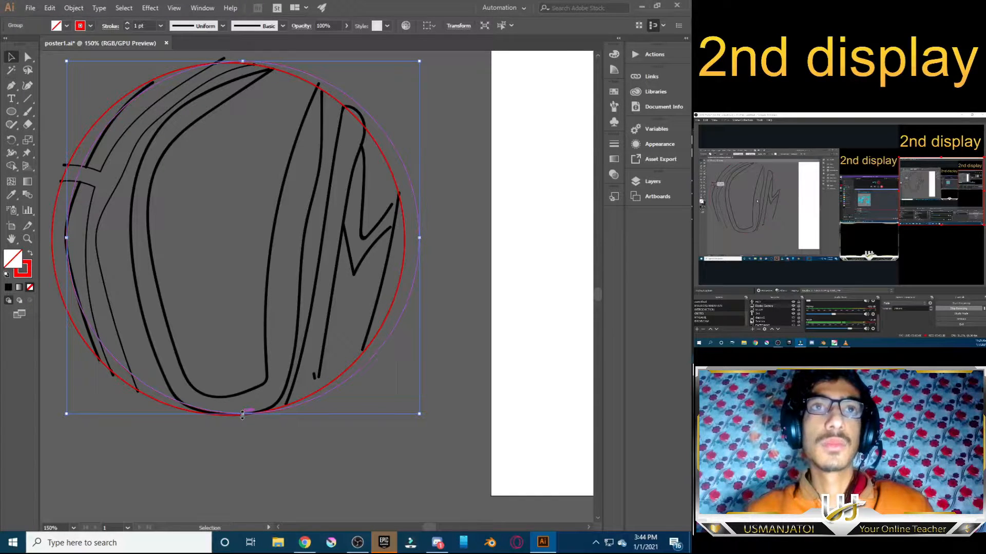
{"action": "left_click_drag", "start_coordinate": [242, 413], "coordinate": [242, 471]}
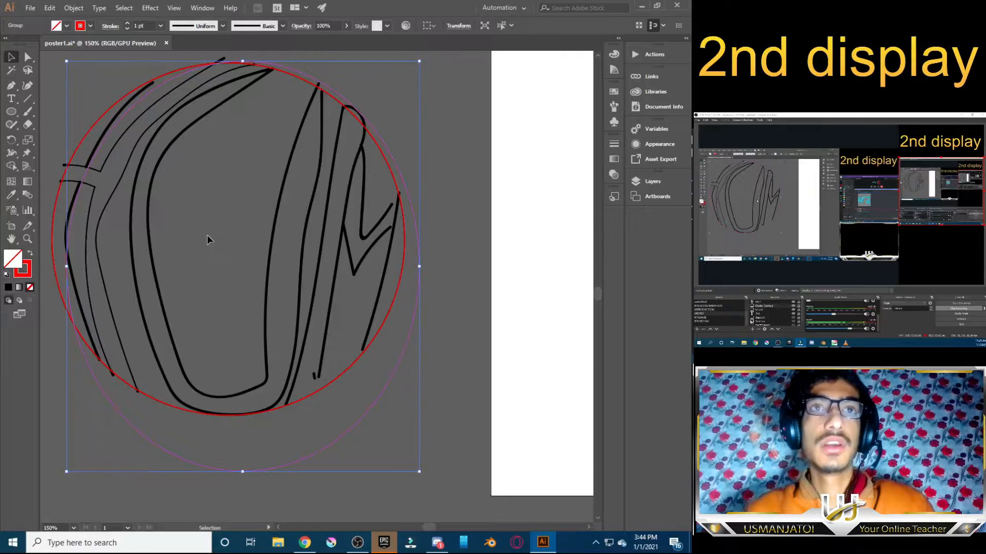
{"action": "scroll", "coordinate": [208, 235], "scroll_direction": "up", "scroll_amount": 1}
{"action": "left_click_drag", "start_coordinate": [242, 87], "coordinate": [243, 76]}
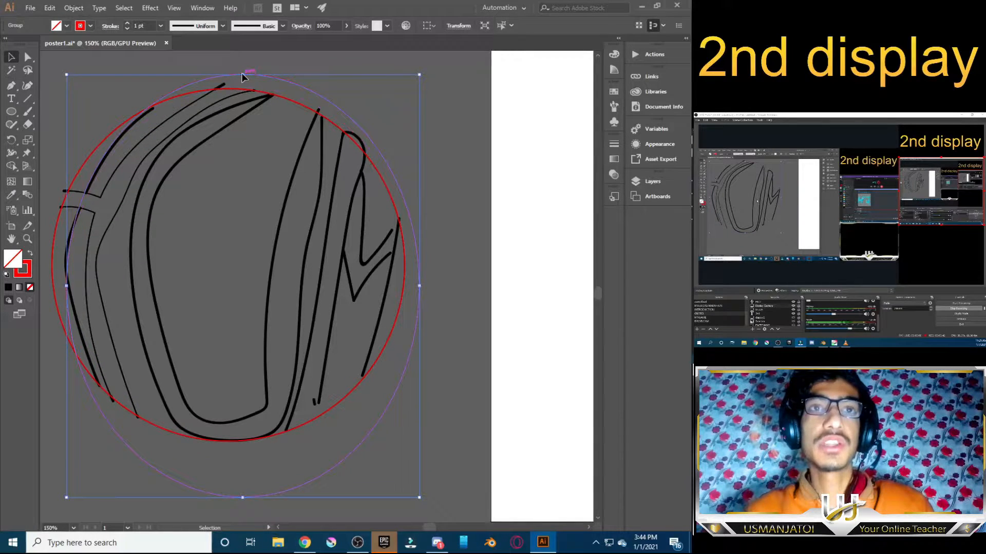
Nudge the ellipse horizontally to line its edge up with the H's outer curve
{"action": "key", "text": "Right"}
{"action": "key", "text": "Right"}
{"action": "key", "text": "Right"}
{"action": "key", "text": "Right"}
{"action": "key", "text": "Right"}
{"action": "key", "text": "Right"}
{"action": "key", "text": "Right"}
{"action": "key", "text": "Left"}
{"action": "key", "text": "Left"}
{"action": "key", "text": "Left"}
{"action": "key", "text": "Left"}
{"action": "key", "text": "Left"}
{"action": "key", "text": "Left"}
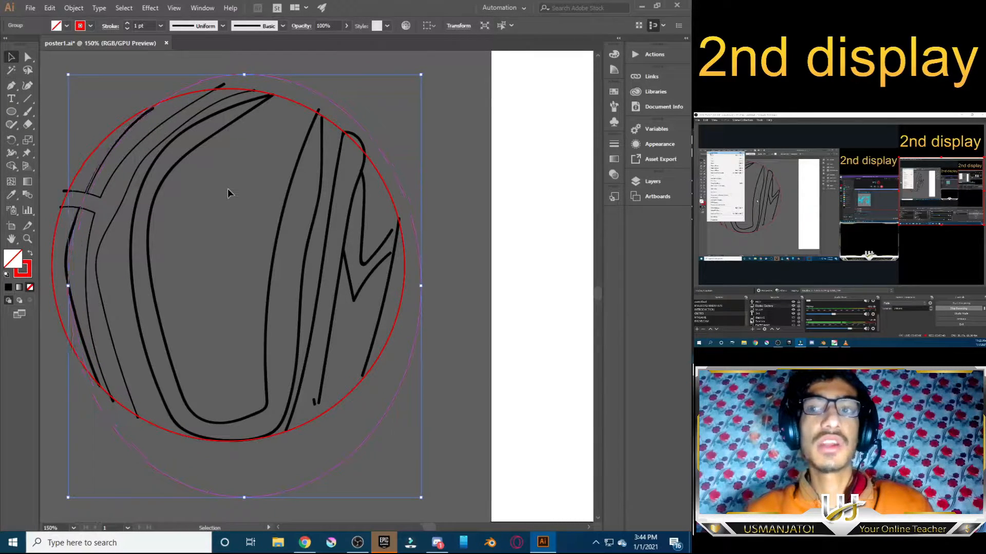
Duplicate the ellipse twice, fitting one copy to the H's middle curve and the other near its inner curve
{"action": "left_click", "coordinate": [65, 359]}
{"action": "left_click", "coordinate": [83, 365]}
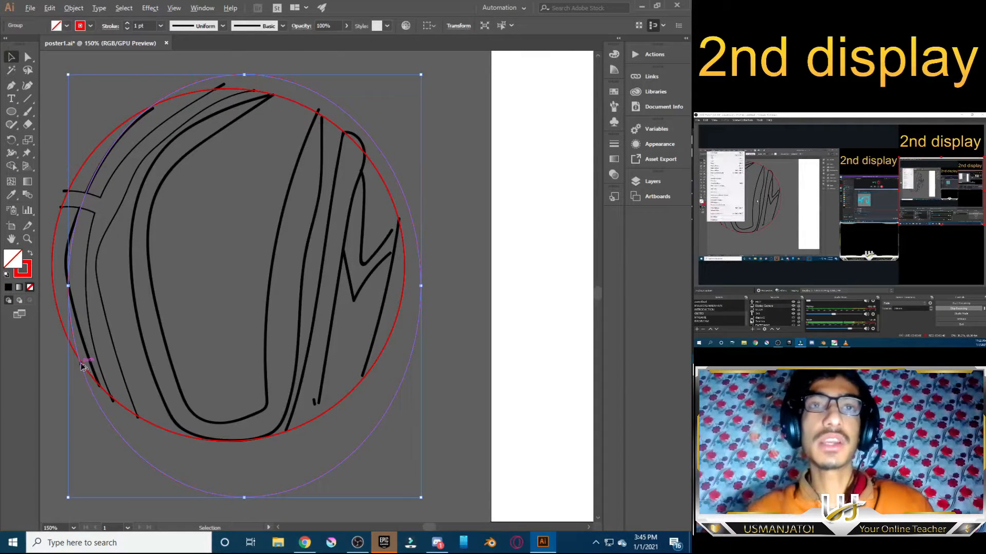
{"action": "left_click_drag", "start_coordinate": [81, 366], "coordinate": [102, 367]}
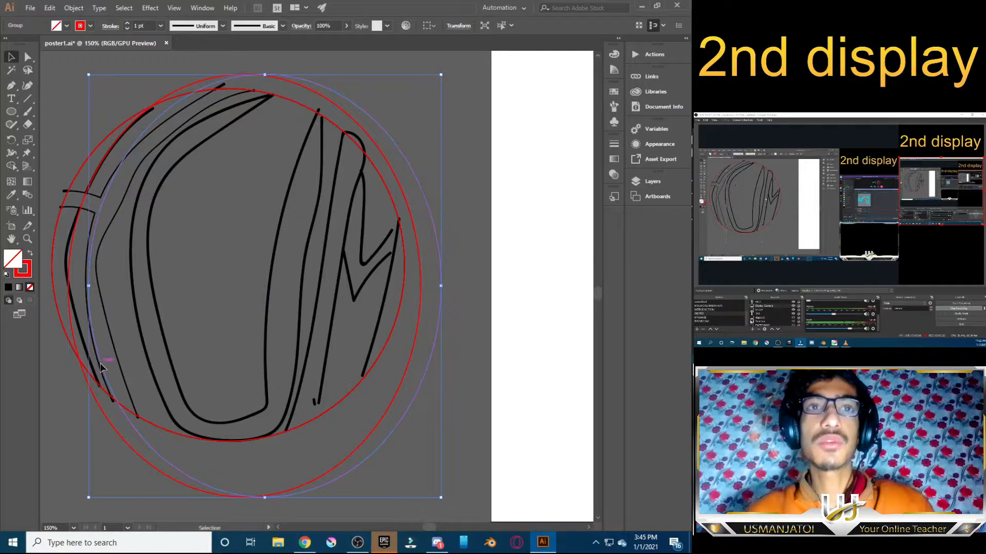
{"action": "key", "text": "Up"}
{"action": "key", "text": "Left"}
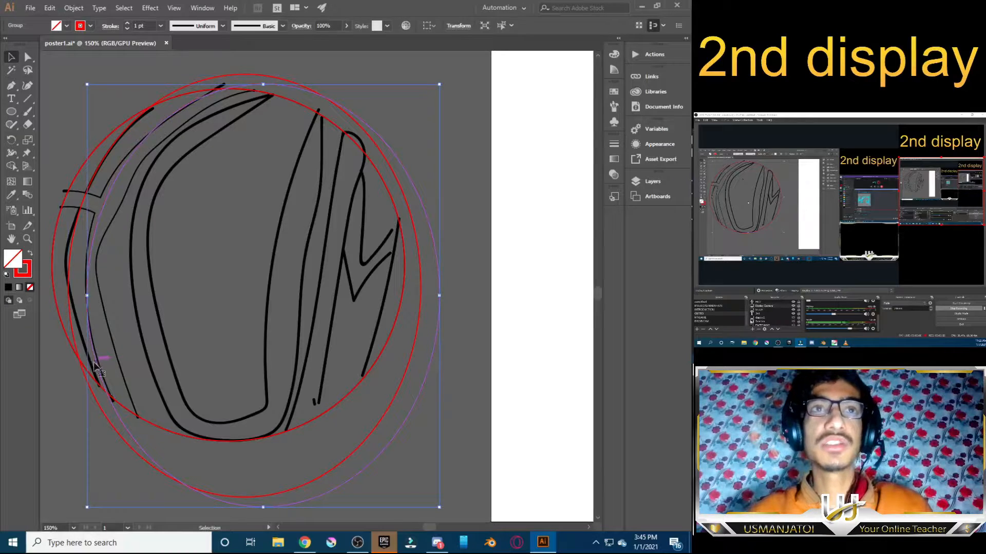
{"action": "left_click_drag", "start_coordinate": [96, 362], "coordinate": [139, 359]}
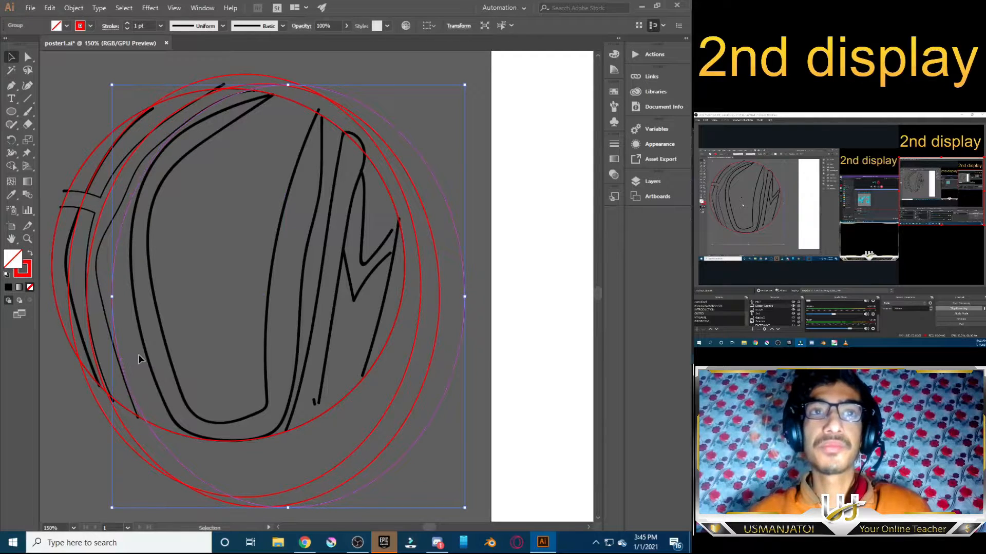
Try to merge the regions outside the lettered circle with Shape Builder and delete the leftover outer pieces
{"action": "left_click_drag", "start_coordinate": [66, 187], "coordinate": [169, 251]}
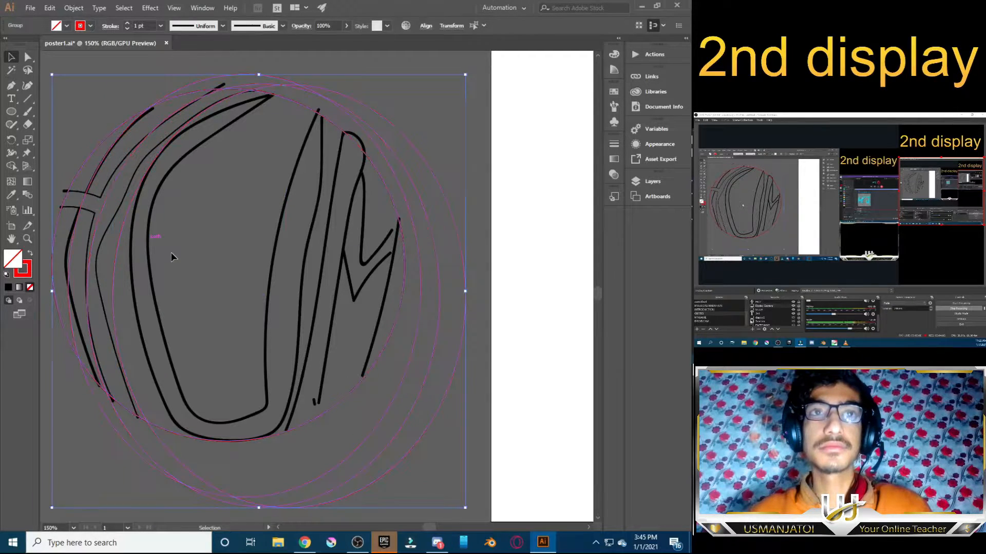
{"action": "left_click", "coordinate": [187, 222]}
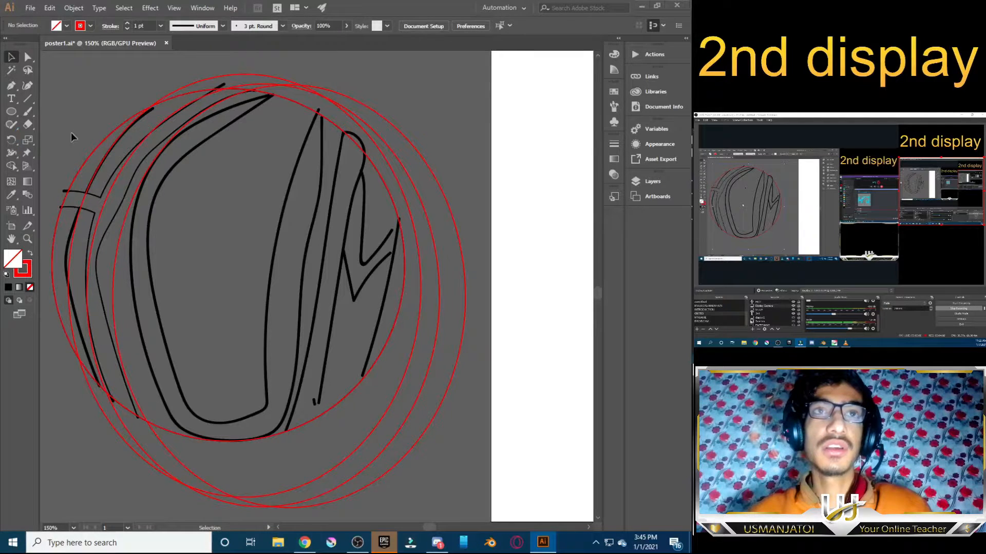
{"action": "left_click_drag", "start_coordinate": [75, 159], "coordinate": [156, 269]}
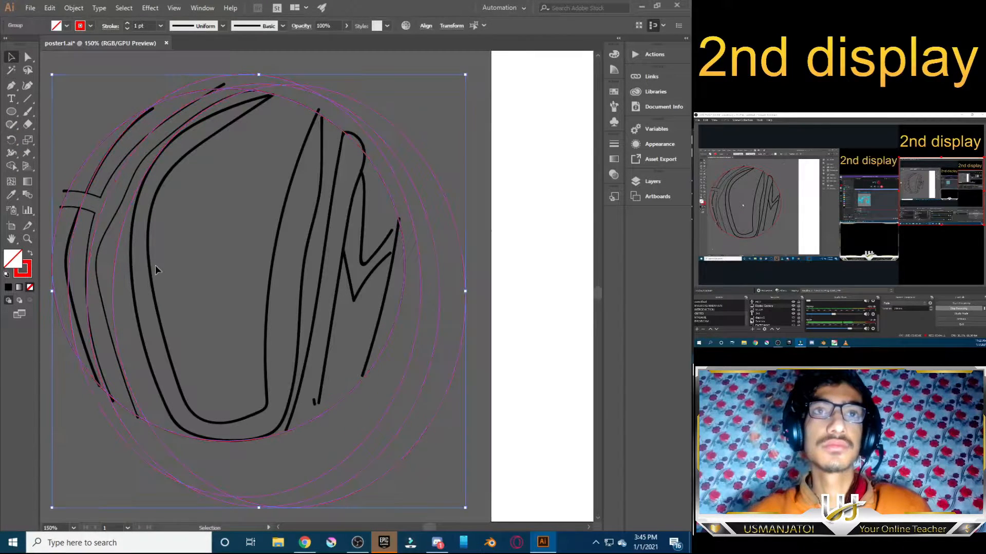
{"action": "left_click", "coordinate": [11, 165]}
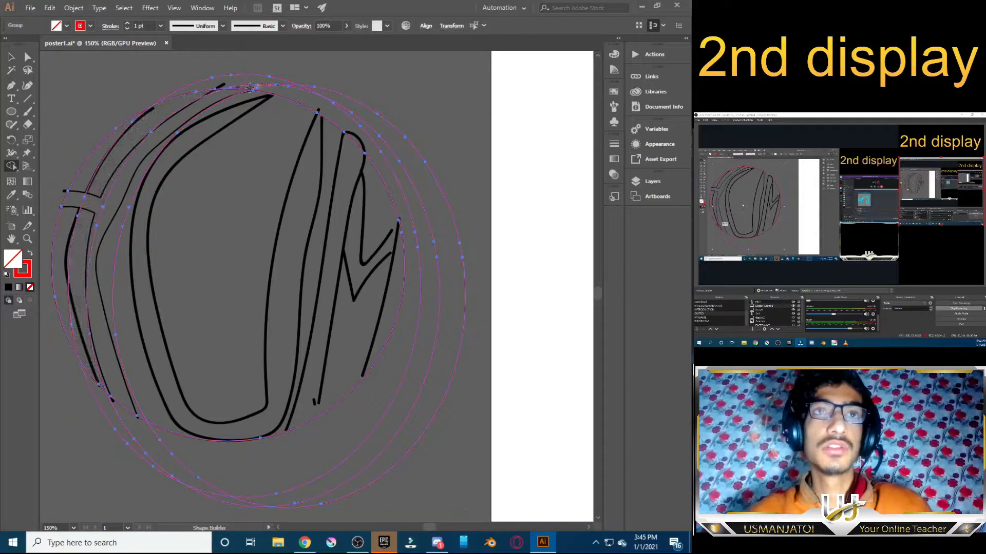
{"action": "mouse_move", "coordinate": [280, 90]}
{"action": "left_mouse_down"}
{"action": "mouse_move", "coordinate": [340, 103]}
{"action": "mouse_move", "coordinate": [372, 131]}
{"action": "left_mouse_up"}
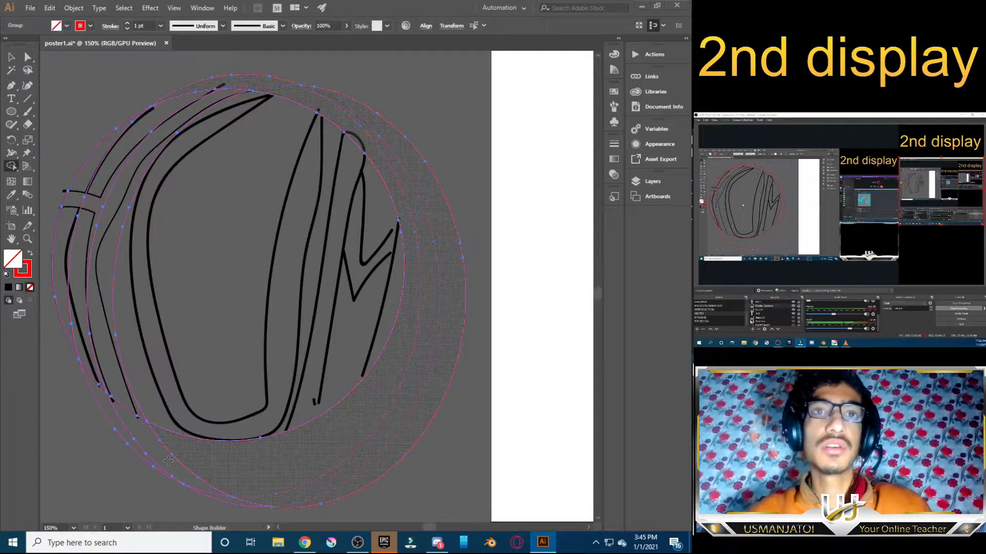
{"action": "mouse_move", "coordinate": [136, 449]}
{"action": "left_mouse_down"}
{"action": "mouse_move", "coordinate": [169, 456]}
{"action": "mouse_move", "coordinate": [124, 452]}
{"action": "left_mouse_up"}
{"action": "left_click", "coordinate": [11, 56]}
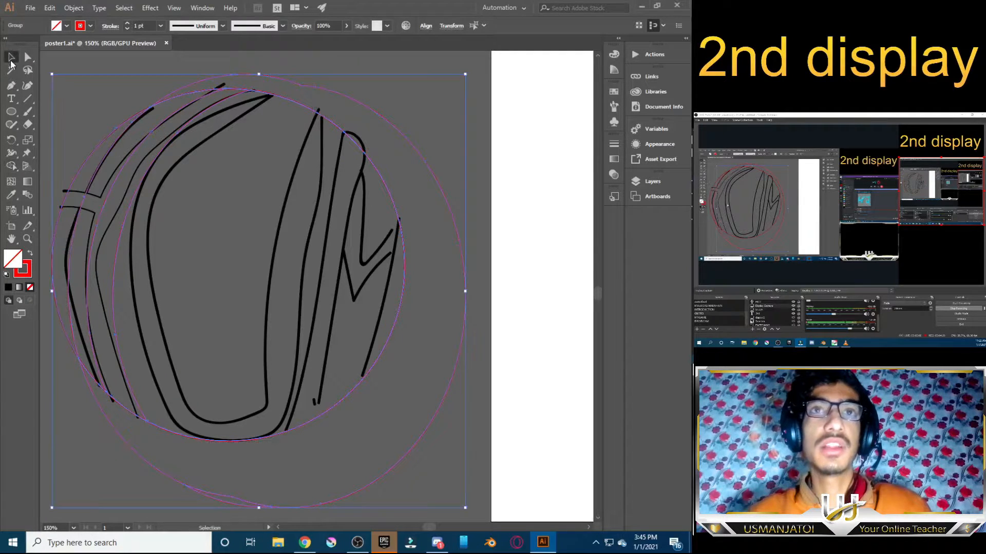
{"action": "left_click", "coordinate": [391, 154]}
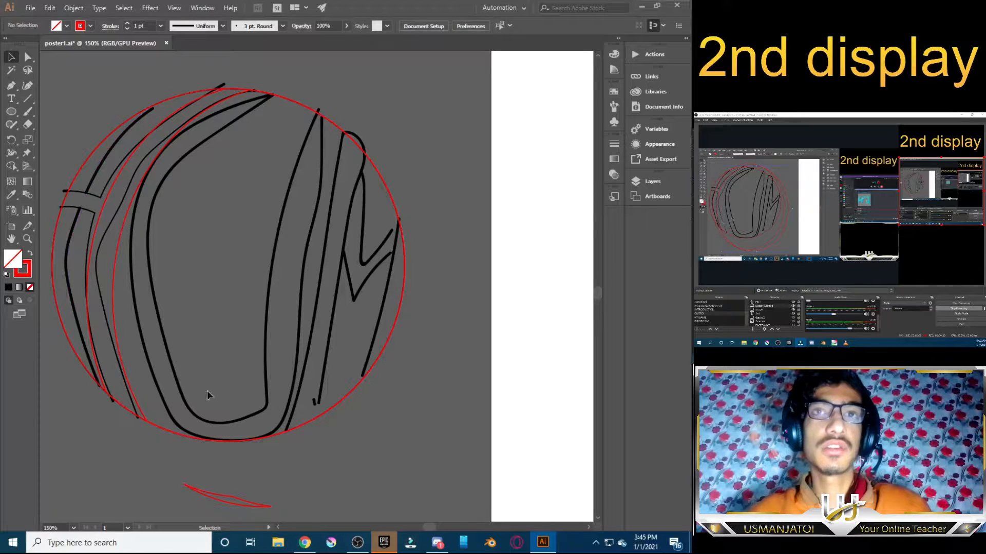
{"action": "left_click", "coordinate": [216, 498]}
{"action": "key", "text": "Delete"}
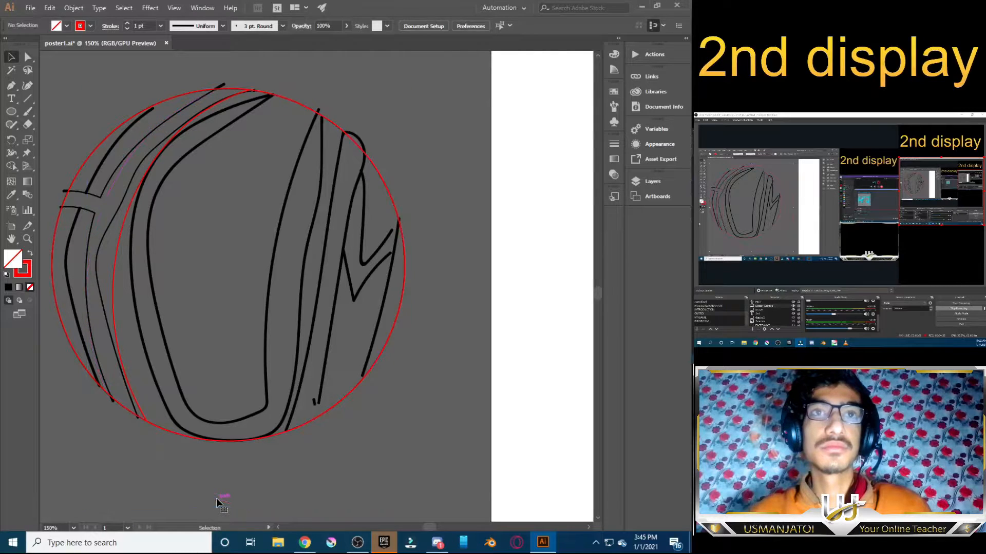
Undo the deletions and the Shape Builder merges, and deselect the circle and ellipses
{"action": "key", "text": "ctrl+z"}
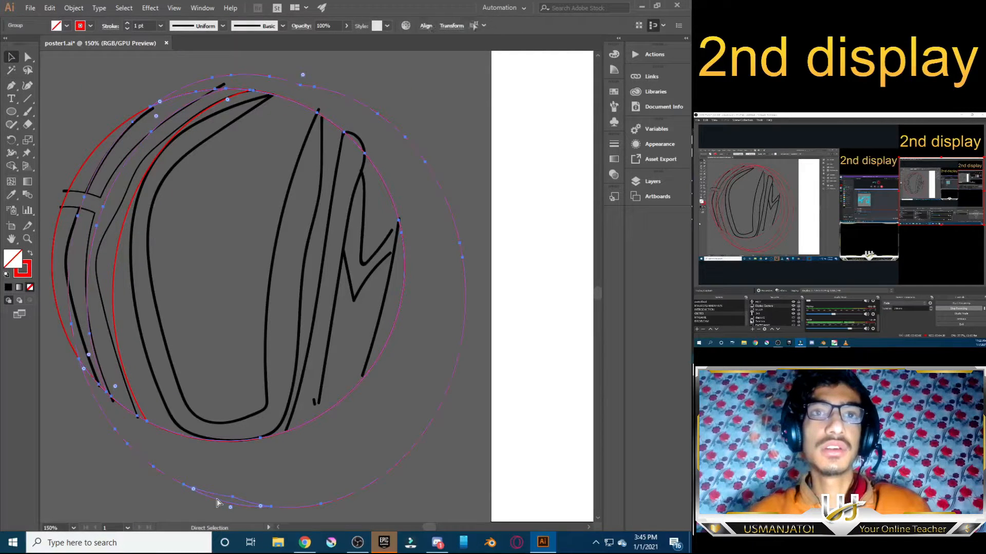
{"action": "key", "text": "ctrl+z"}
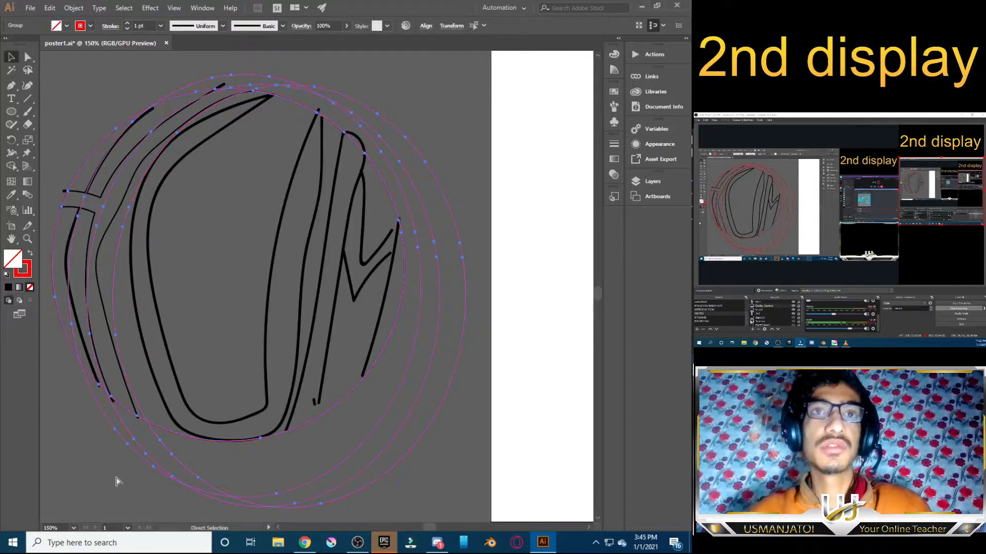
{"action": "left_click", "coordinate": [115, 476]}
Rotate the innermost ellipse slightly clockwise so its edge follows the H's inner curve more closely
{"action": "left_click", "coordinate": [146, 425]}
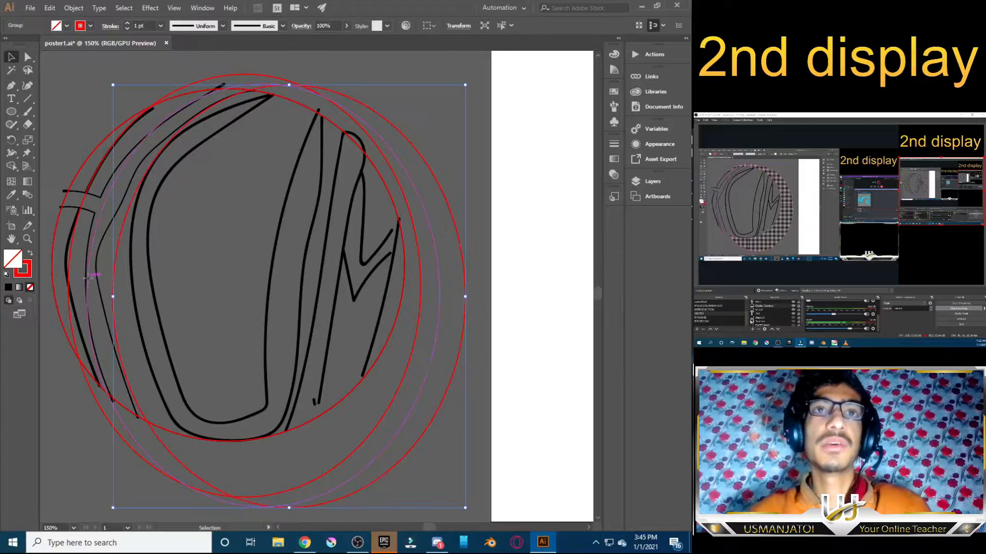
{"action": "left_click", "coordinate": [116, 283]}
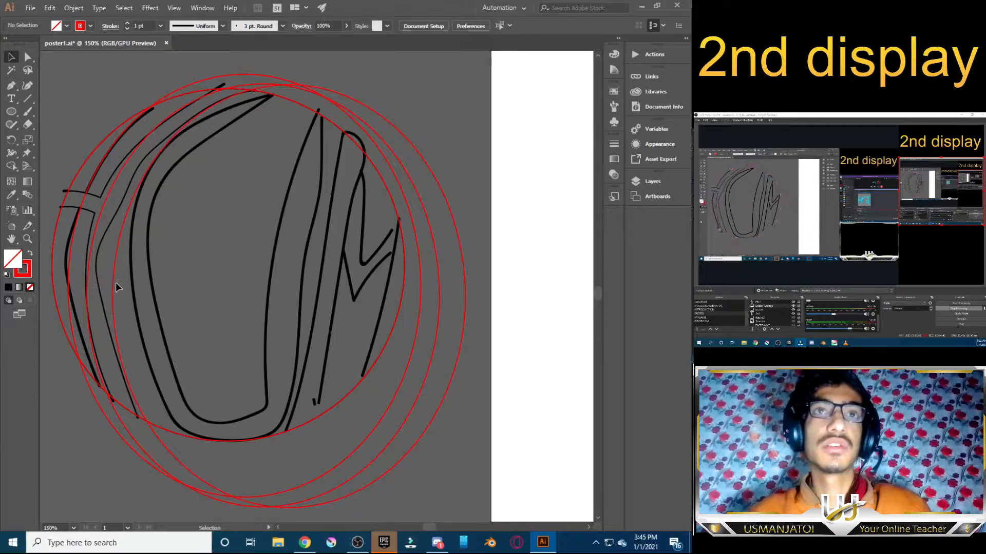
{"action": "left_click", "coordinate": [114, 283]}
{"action": "left_click_drag", "start_coordinate": [461, 79], "coordinate": [472, 90]}
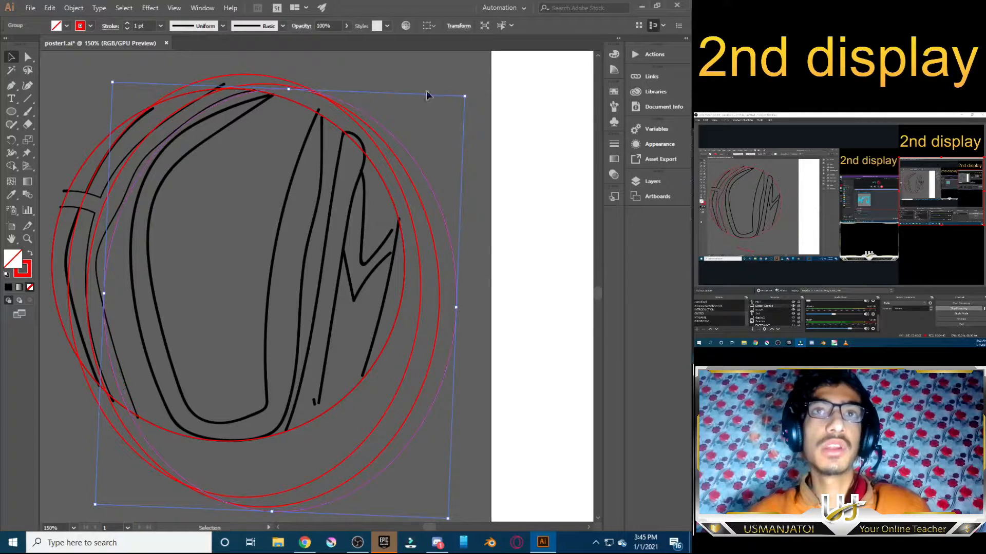
Build the H's inner stroke with Shape Builder from the region between the two inner ellipses inside the circle, and deselect
{"action": "left_click", "coordinate": [122, 174], "text": "shift"}
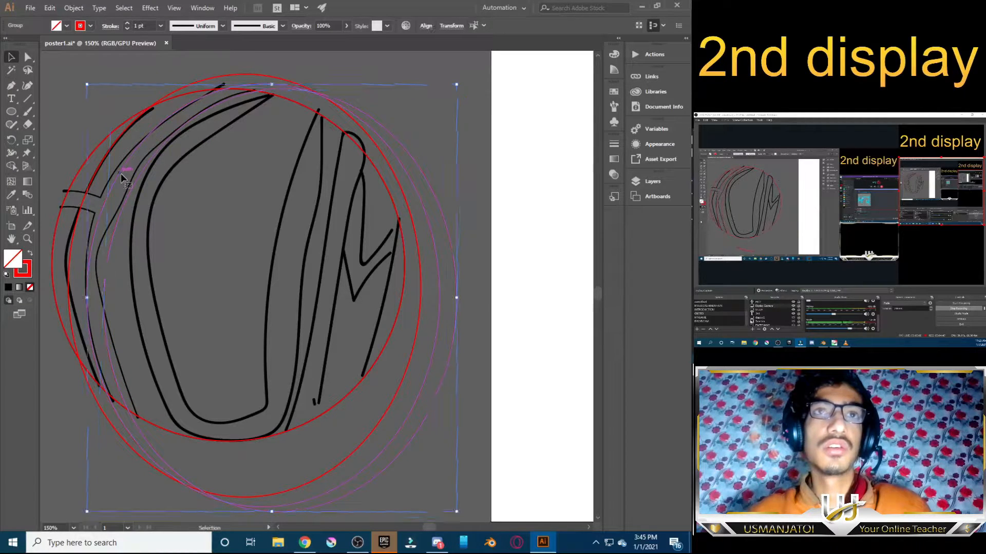
{"action": "left_click", "coordinate": [112, 400], "text": "shift"}
{"action": "left_click", "coordinate": [11, 166]}
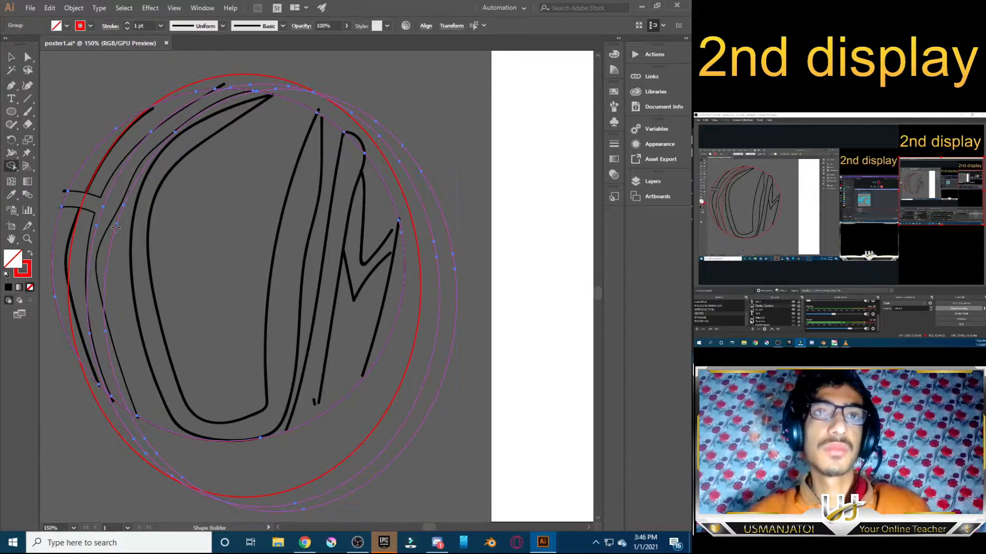
{"action": "left_click", "coordinate": [11, 57]}
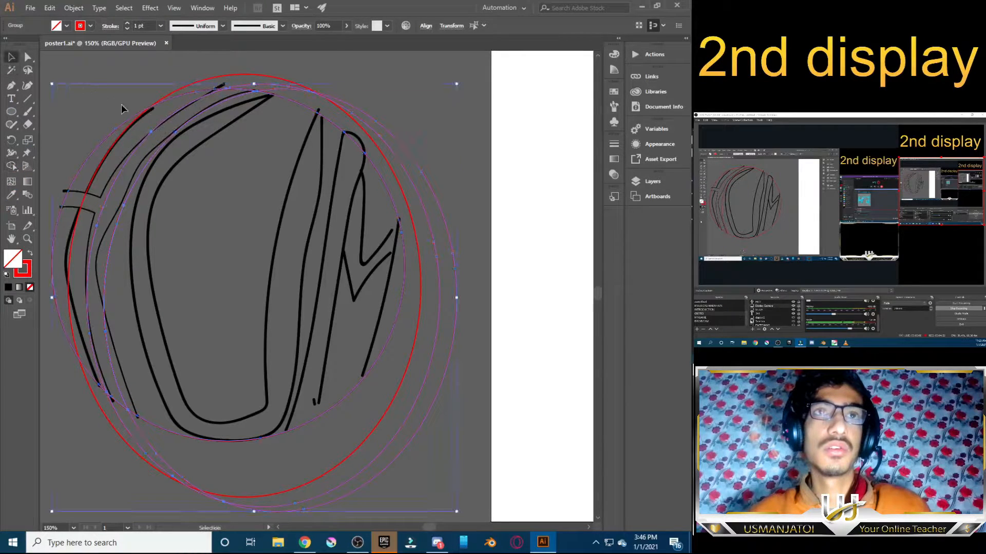
{"action": "left_click", "coordinate": [121, 108]}
Build the H's outer stroke with Shape Builder from the crescent between the circle and the outermost ellipse, and deselect
{"action": "left_click", "coordinate": [100, 160]}
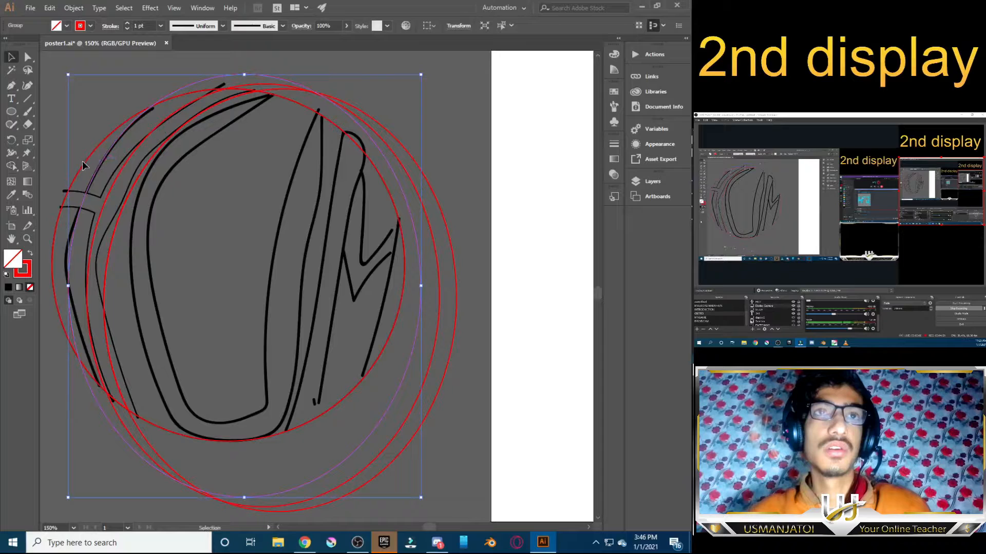
{"action": "left_click", "coordinate": [84, 166]}
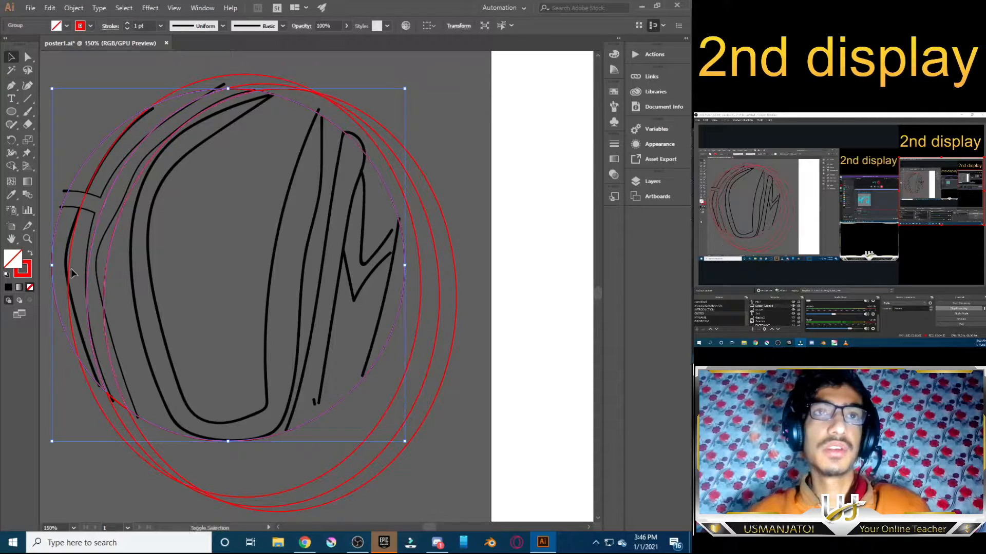
{"action": "left_click", "coordinate": [72, 272], "text": "shift"}
{"action": "left_click", "coordinate": [11, 166]}
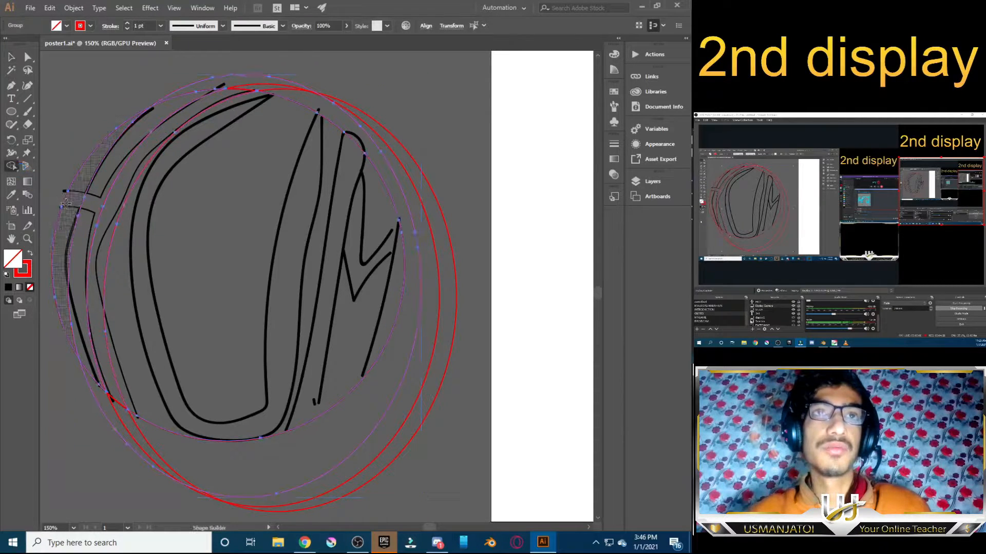
{"action": "left_click", "coordinate": [11, 56]}
{"action": "left_click", "coordinate": [131, 91]}
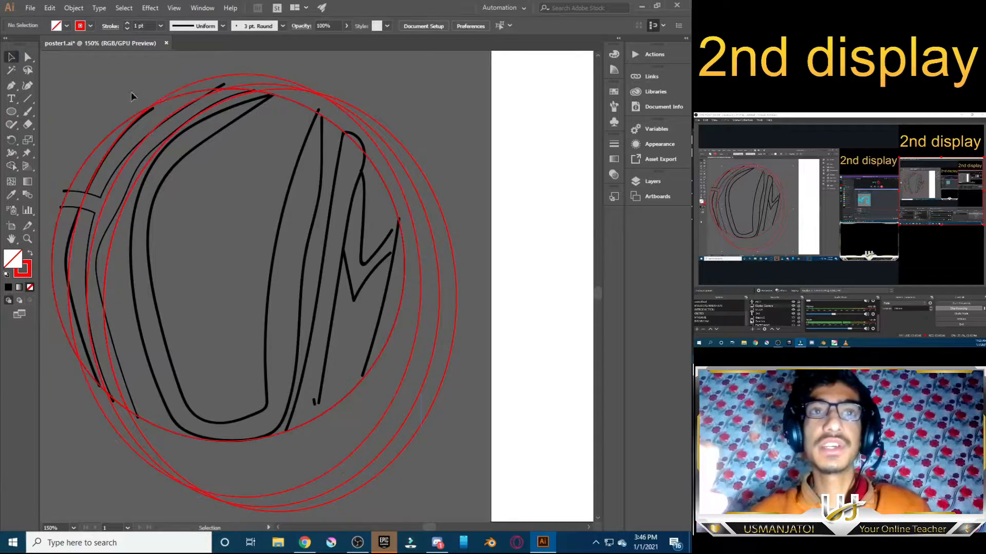
Inspect the stroke paths inside the circle's group in isolation mode, and leave isolation
{"action": "left_click", "coordinate": [181, 87]}
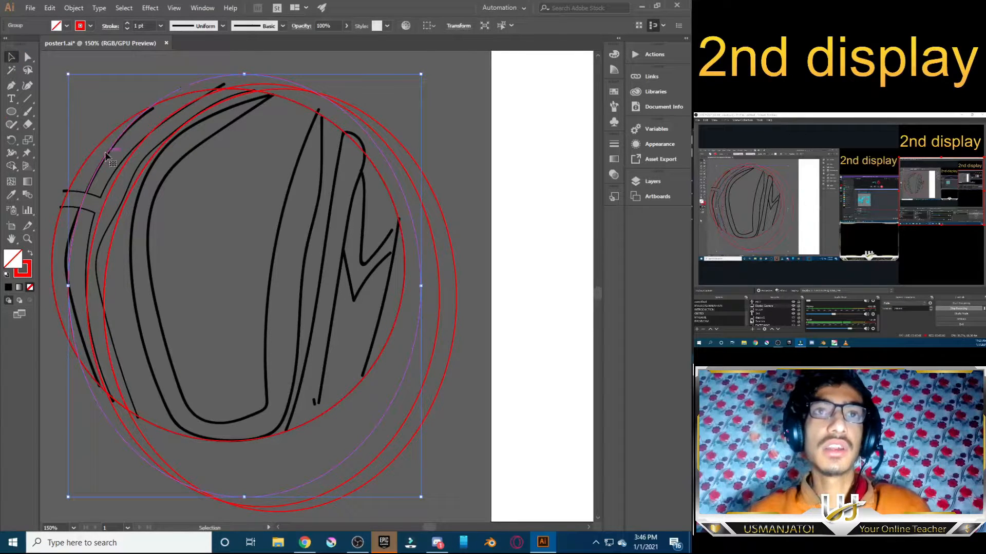
{"action": "left_click", "coordinate": [91, 159]}
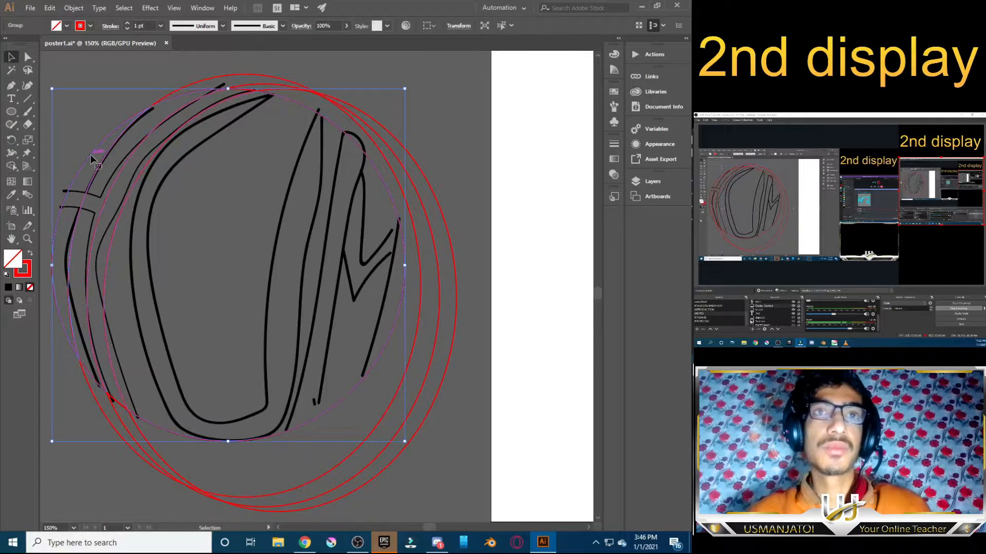
{"action": "double_click", "coordinate": [91, 160]}
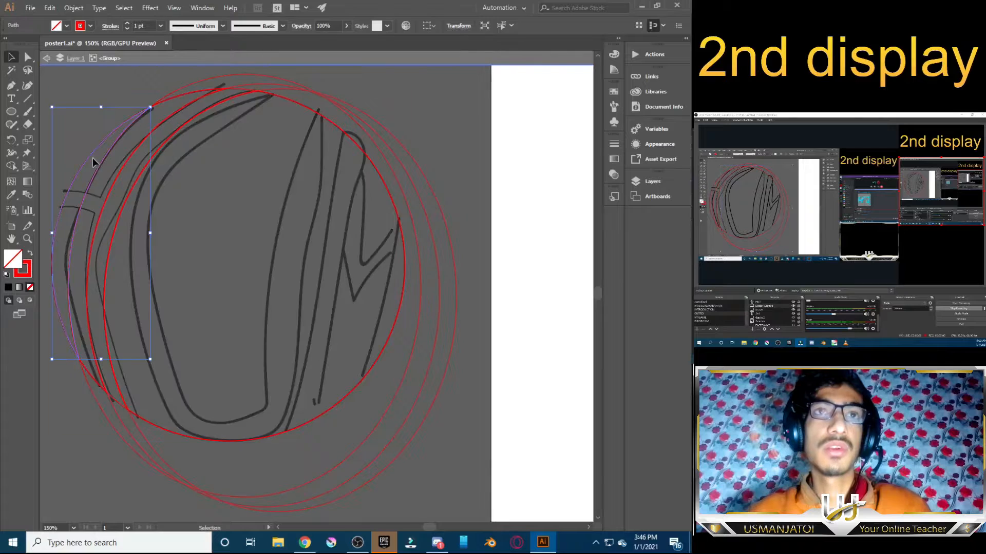
{"action": "left_click", "coordinate": [116, 187]}
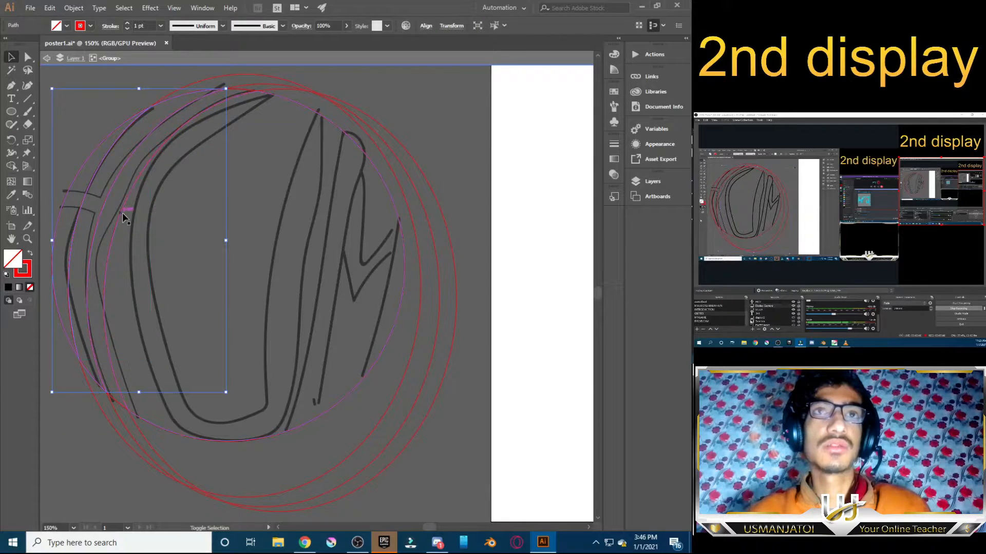
{"action": "left_click", "coordinate": [162, 216]}
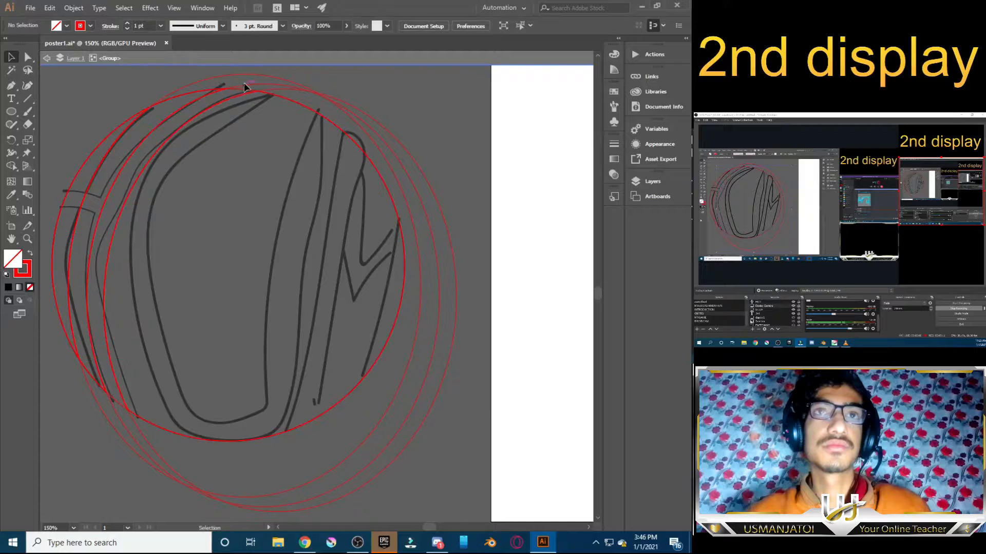
{"action": "key", "text": "Escape"}
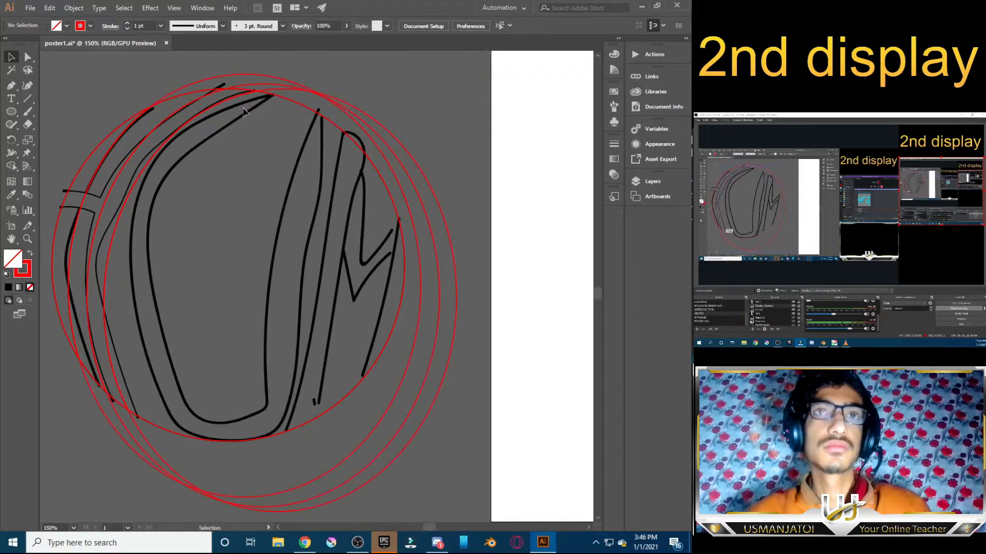
Ungroup the middle ellipse so the H's inner stroke becomes a separate path, and deselect everything
{"action": "left_click", "coordinate": [214, 97]}
{"action": "right_click", "coordinate": [177, 88]}
{"action": "left_click", "coordinate": [207, 184]}
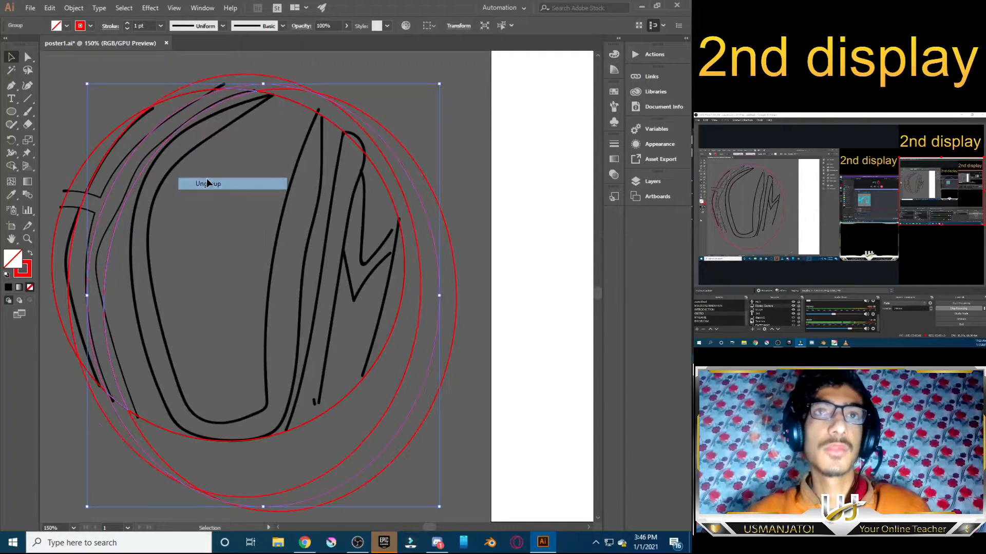
{"action": "left_click", "coordinate": [205, 179]}
{"action": "left_click", "coordinate": [141, 152]}
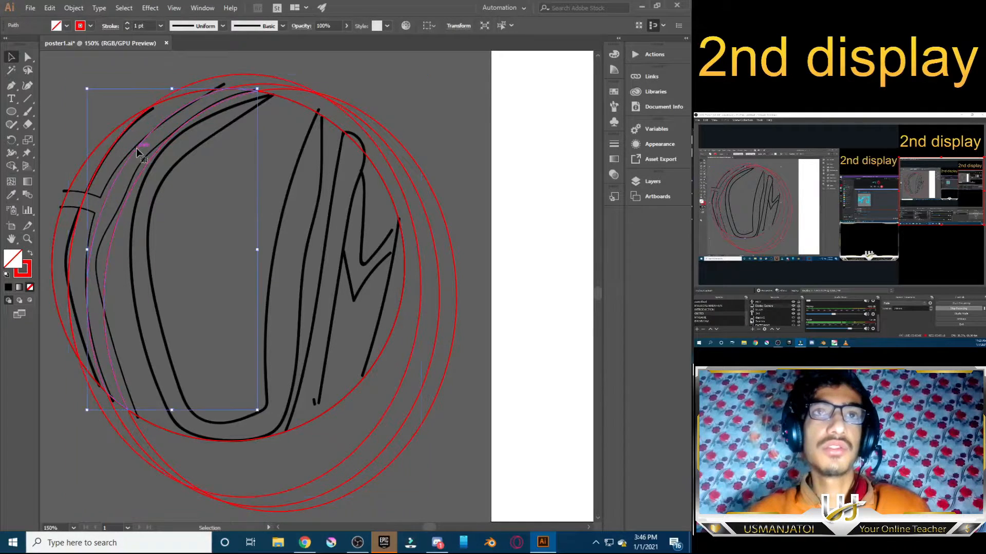
{"action": "left_click", "coordinate": [72, 195], "text": "shift"}
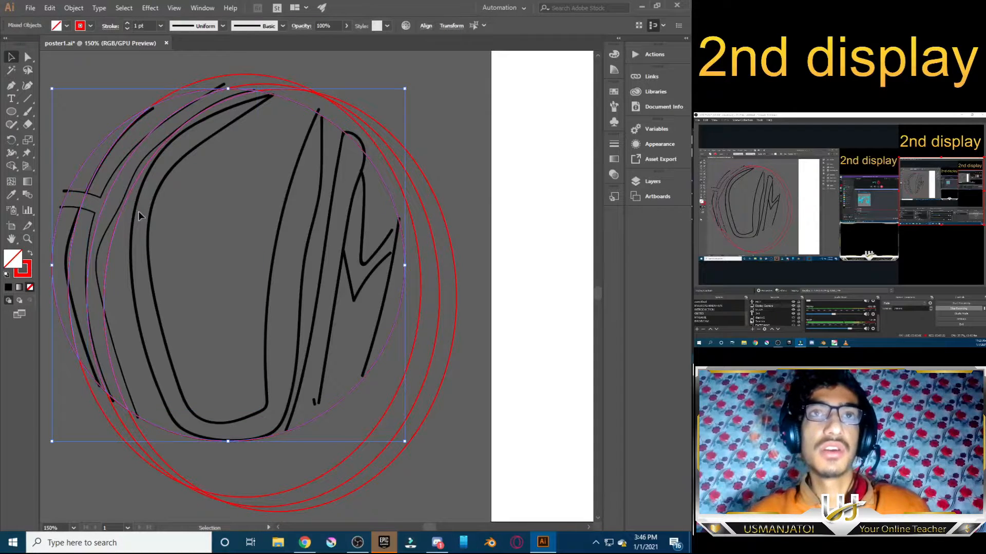
{"action": "left_click", "coordinate": [139, 212]}
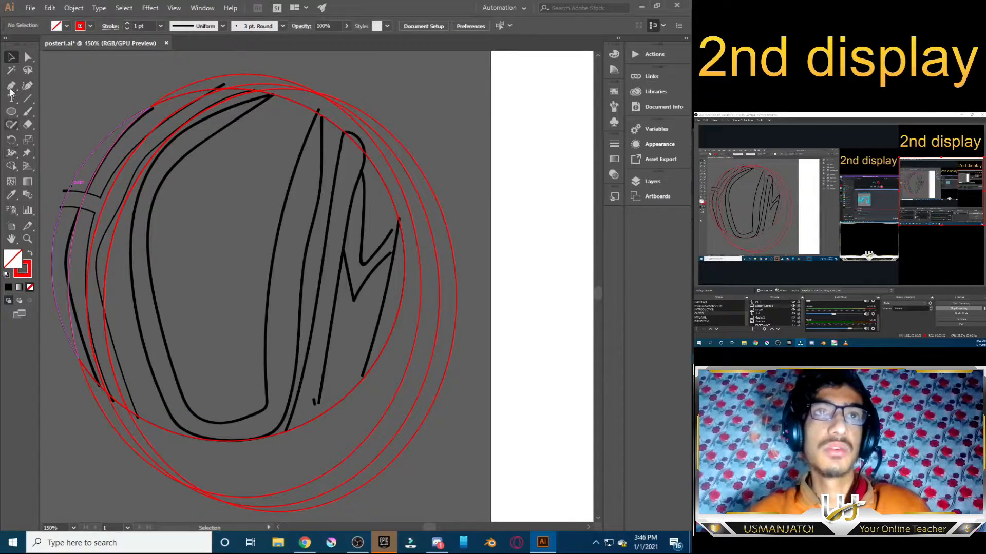
Draw a small circle over the H's crossbar and offset a duplicate slightly below it so their edges follow the crossbar lines
{"action": "left_click", "coordinate": [12, 111]}
{"action": "left_click_drag", "start_coordinate": [71, 192], "coordinate": [122, 242]}
{"action": "left_click", "coordinate": [11, 56]}
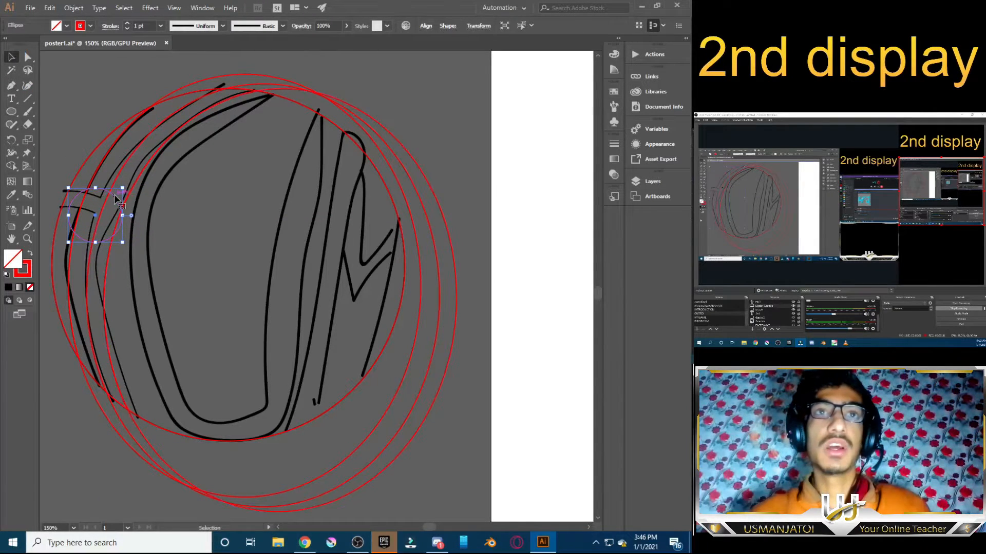
{"action": "left_click_drag", "start_coordinate": [110, 196], "coordinate": [96, 219]}
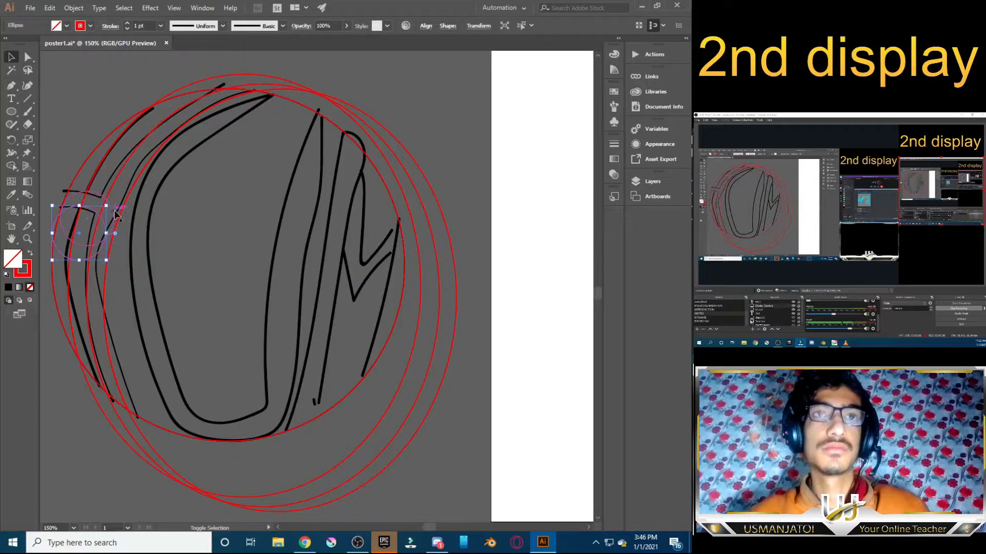
Merge the crossbar region between the small circles with the H's outer and inner strokes using Shape Builder, and deselect
{"action": "left_click", "coordinate": [99, 196], "text": "shift"}
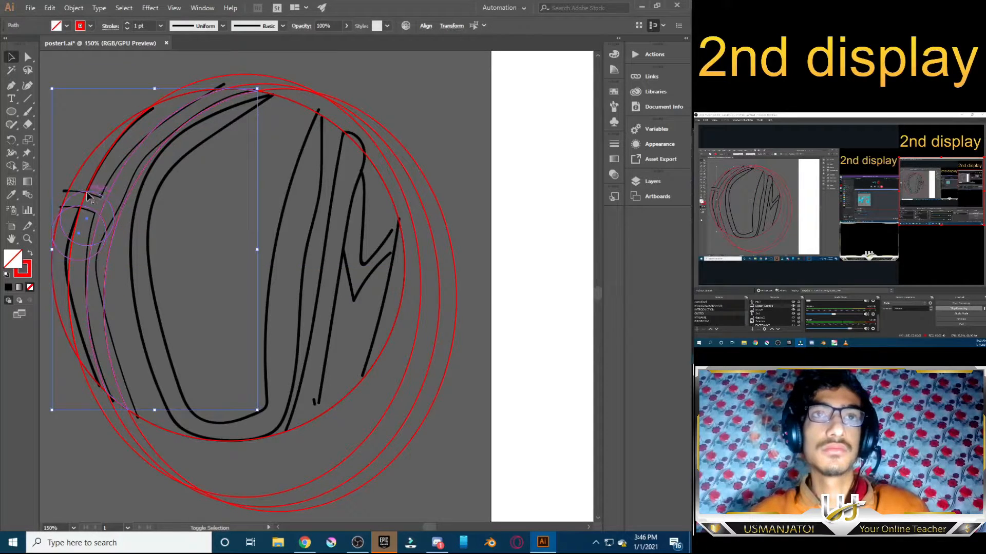
{"action": "left_click", "coordinate": [87, 195], "text": "shift"}
{"action": "left_click", "coordinate": [74, 183], "text": "shift"}
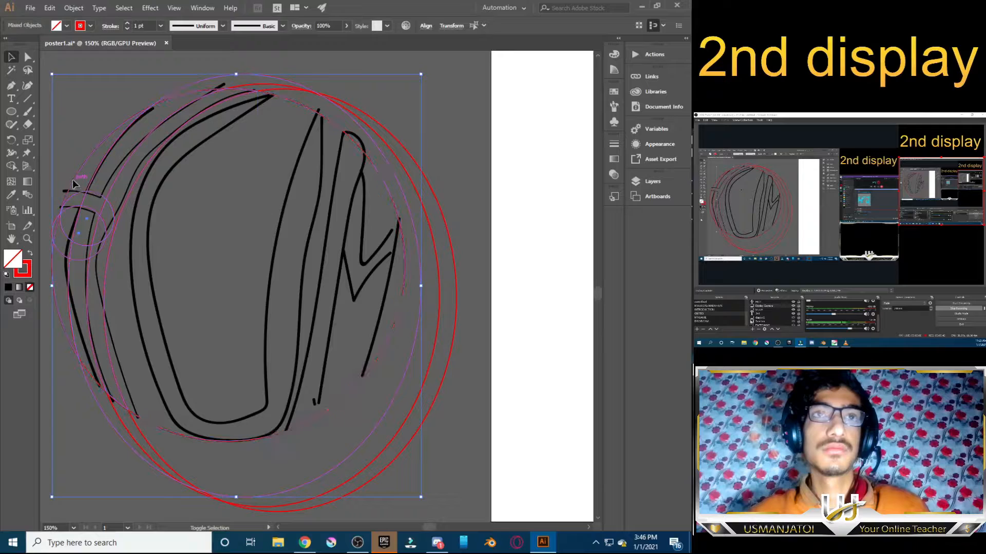
{"action": "left_click", "coordinate": [11, 166]}
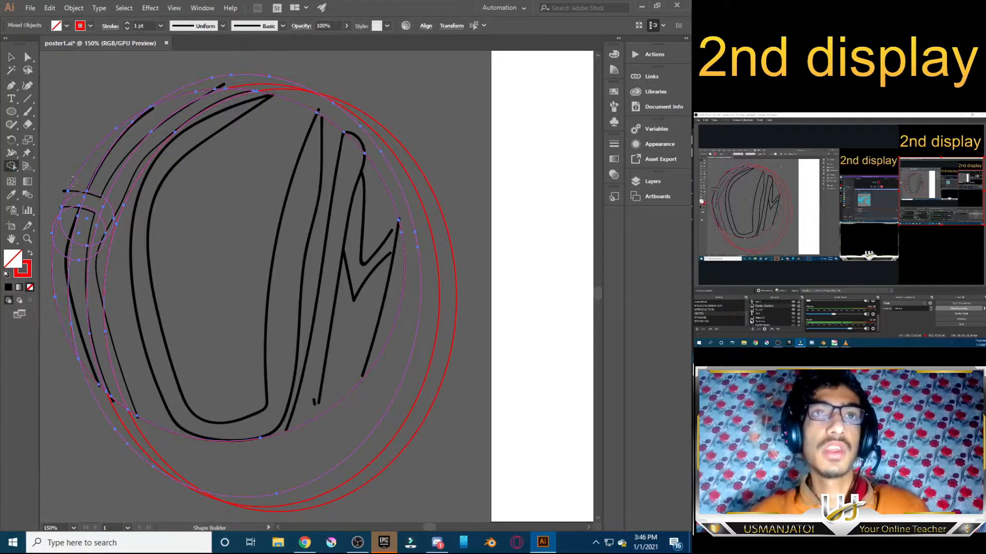
{"action": "left_click_drag", "start_coordinate": [70, 206], "coordinate": [60, 272]}
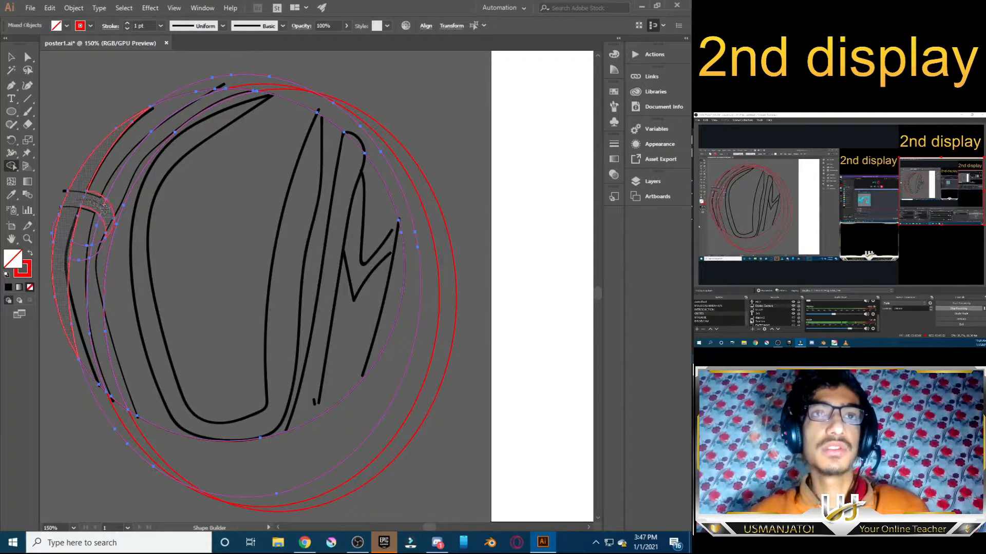
{"action": "mouse_move", "coordinate": [105, 209]}
{"action": "left_mouse_down"}
{"action": "mouse_move", "coordinate": [116, 201]}
{"action": "mouse_move", "coordinate": [96, 252]}
{"action": "left_mouse_up"}
{"action": "left_click", "coordinate": [12, 58]}
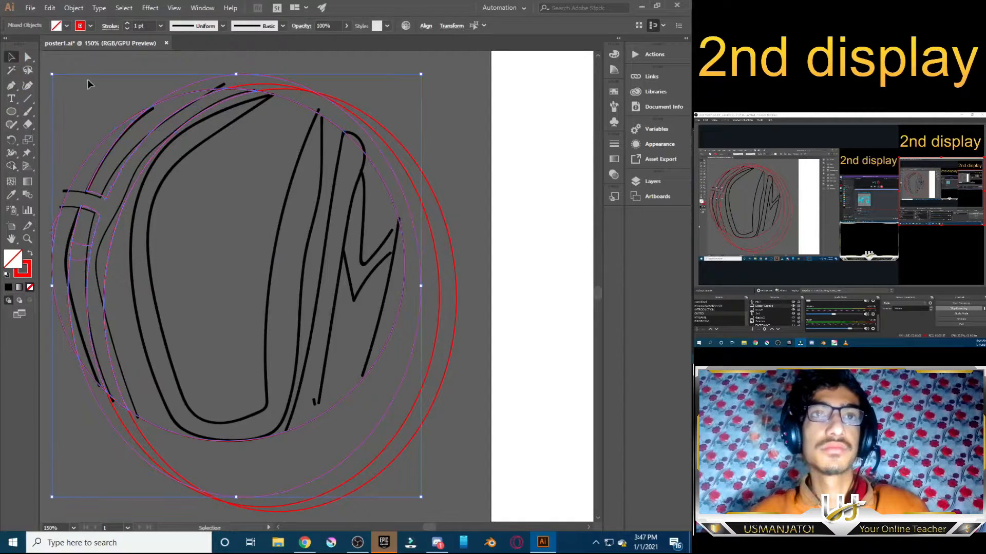
{"action": "left_click", "coordinate": [88, 83]}
Delete the leftover pieces of the small circles below the H's crossbar
{"action": "left_click", "coordinate": [80, 246]}
{"action": "key", "text": "Delete"}
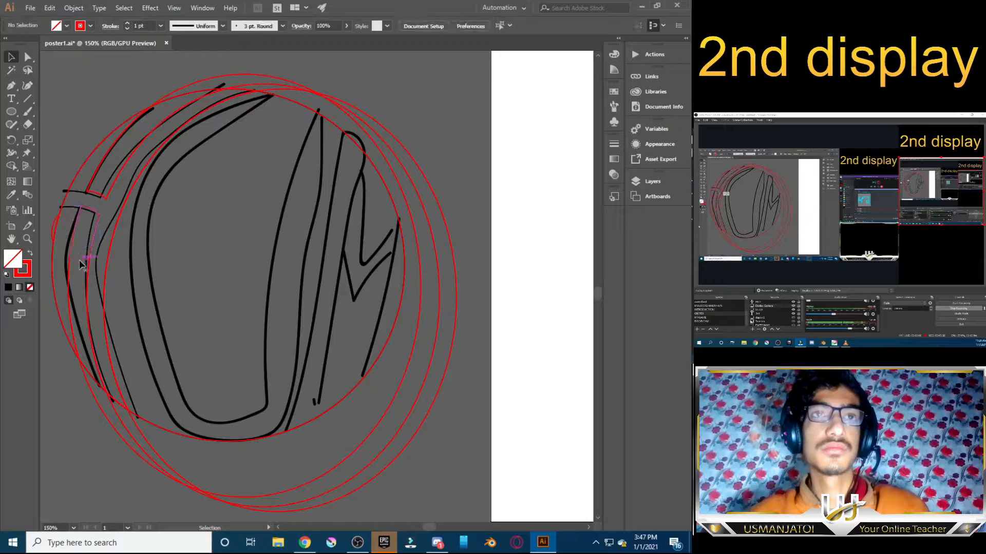
{"action": "left_click", "coordinate": [80, 260]}
{"action": "key", "text": "Delete"}
{"action": "left_click", "coordinate": [52, 229]}
{"action": "key", "text": "Delete"}
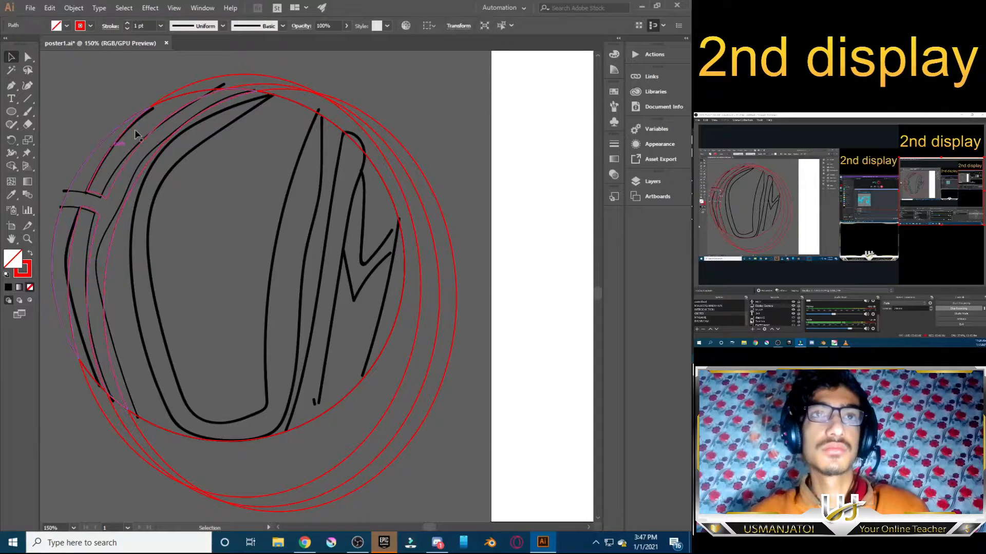
Clear the selection of the H shape and outer ellipse, and save the document
{"action": "left_click", "coordinate": [91, 153]}
{"action": "left_click", "coordinate": [56, 396]}
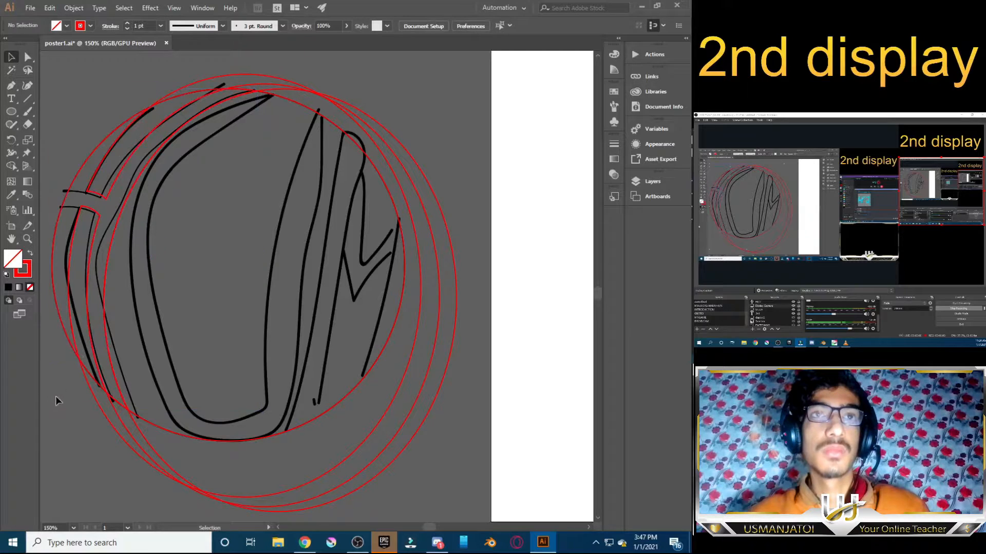
{"action": "left_click", "coordinate": [101, 406]}
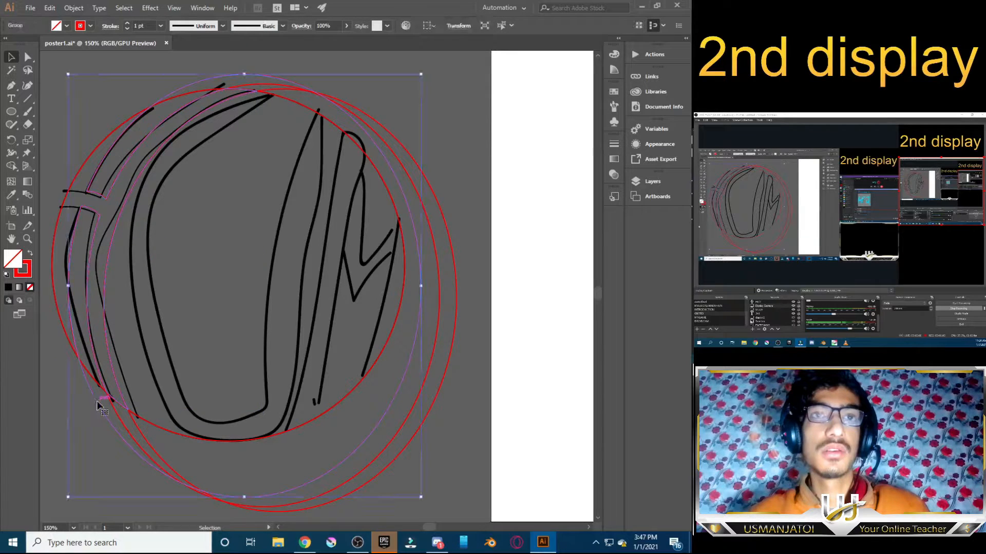
{"action": "left_click", "coordinate": [146, 341]}
{"action": "left_click", "coordinate": [33, 9]}
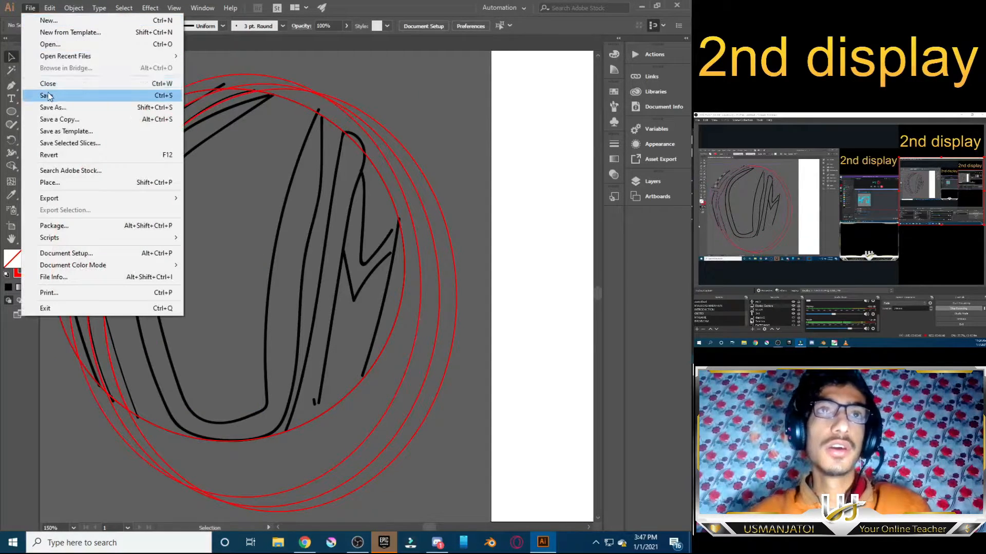
{"action": "left_click", "coordinate": [49, 94]}
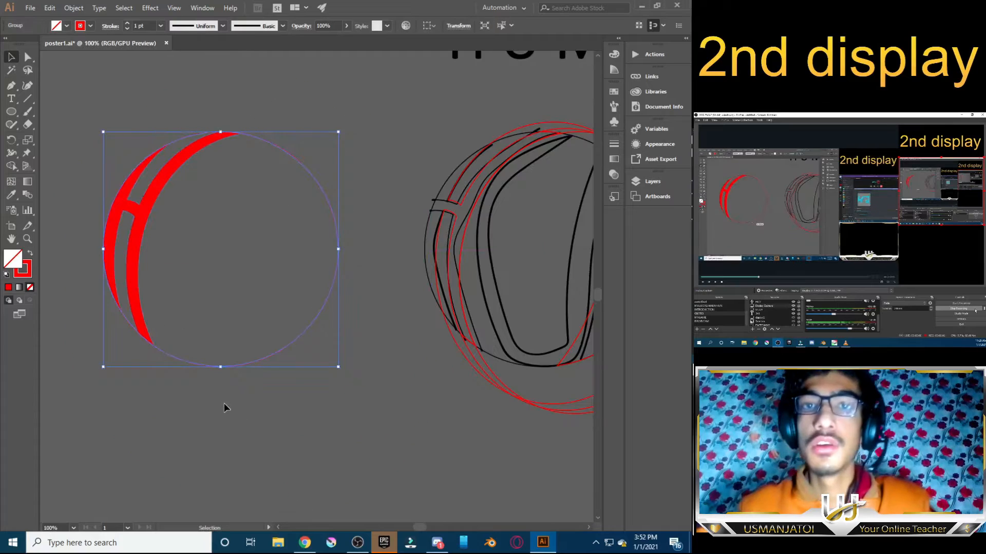
{"action": "left_click", "coordinate": [224, 407]}
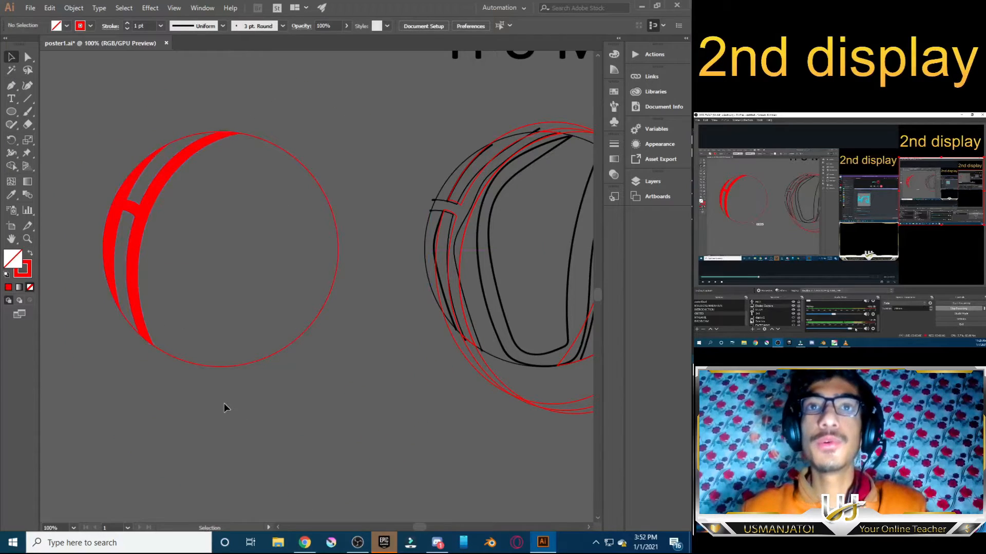
{"action": "left_click", "coordinate": [9, 85]}
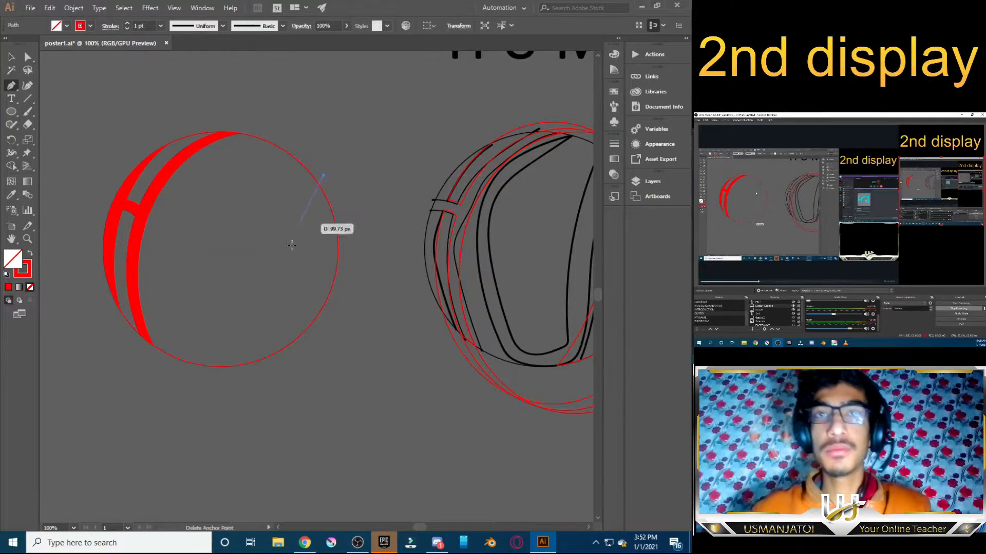
{"action": "left_click", "coordinate": [324, 176]}
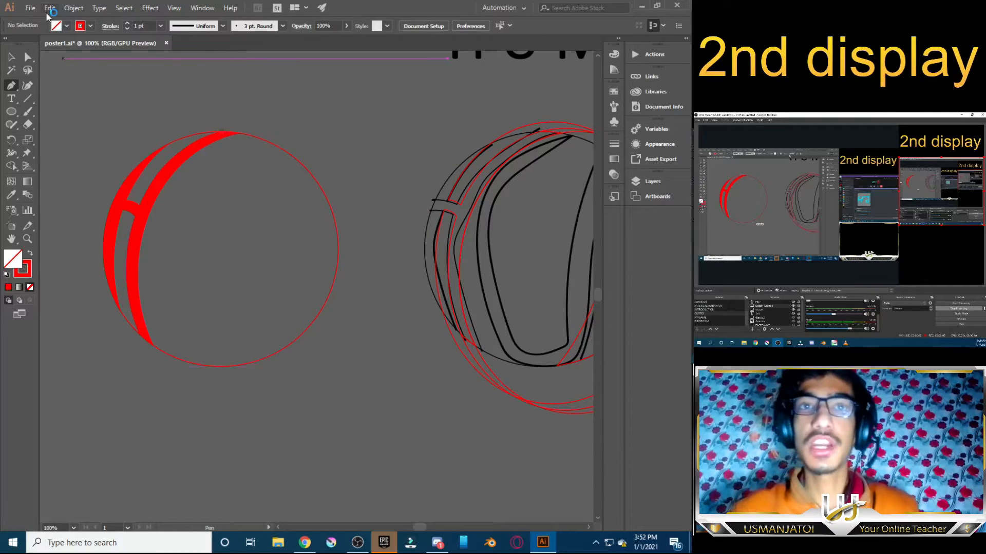
Place several overlapping copies of the large outer circle beside and below the H so their arcs outline the M
{"action": "key", "text": "v"}
{"action": "left_click_drag", "start_coordinate": [281, 356], "coordinate": [394, 408]}
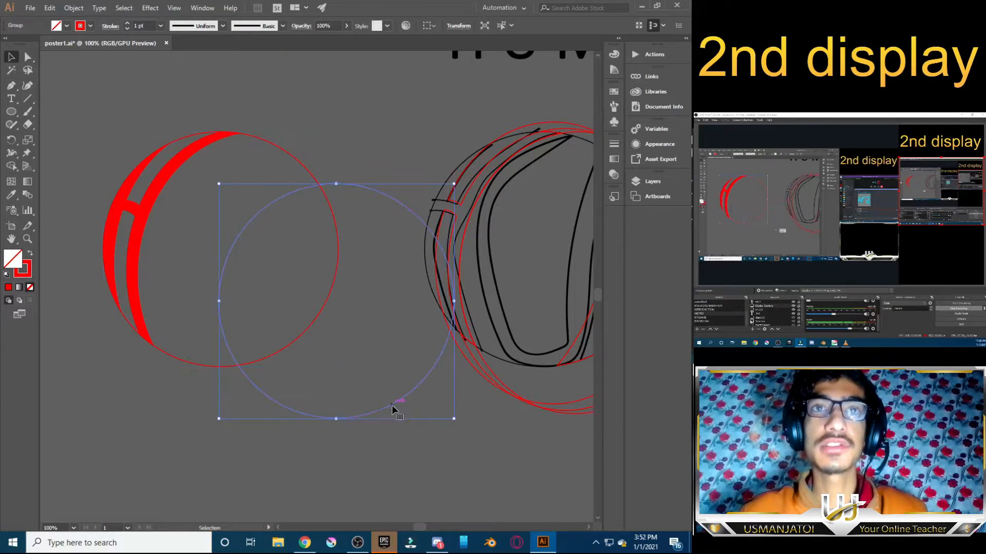
{"action": "left_click_drag", "start_coordinate": [251, 385], "coordinate": [304, 445]}
{"action": "left_click_drag", "start_coordinate": [307, 444], "coordinate": [131, 348]}
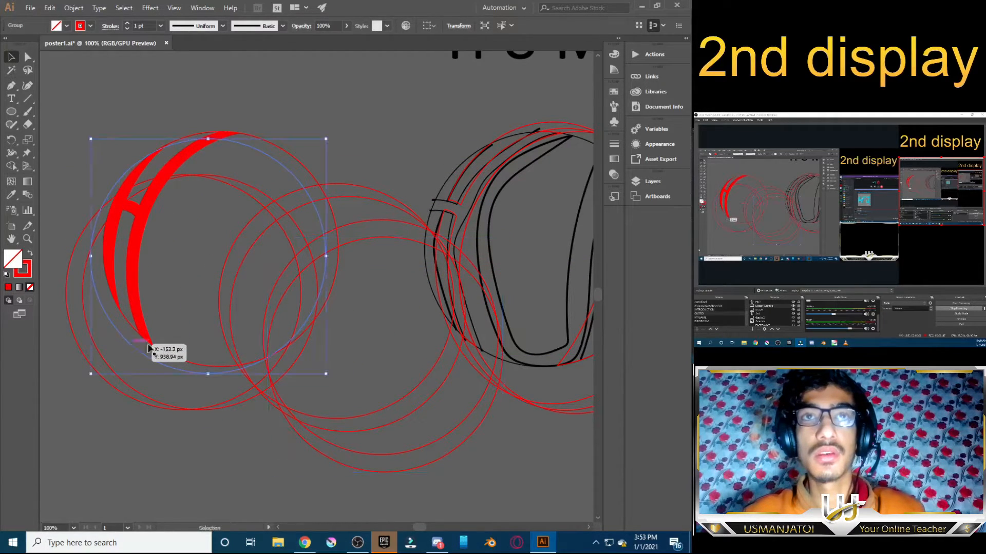
{"action": "left_click", "coordinate": [368, 324]}
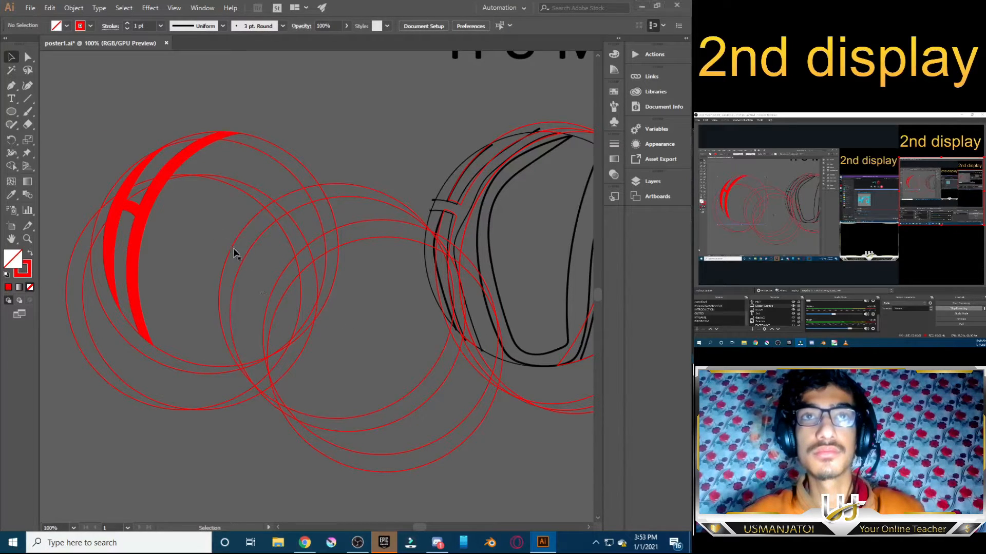
Shift the middle pair of overlapping circles down and slightly right to adjust the M's left stroke
{"action": "left_click", "coordinate": [243, 287]}
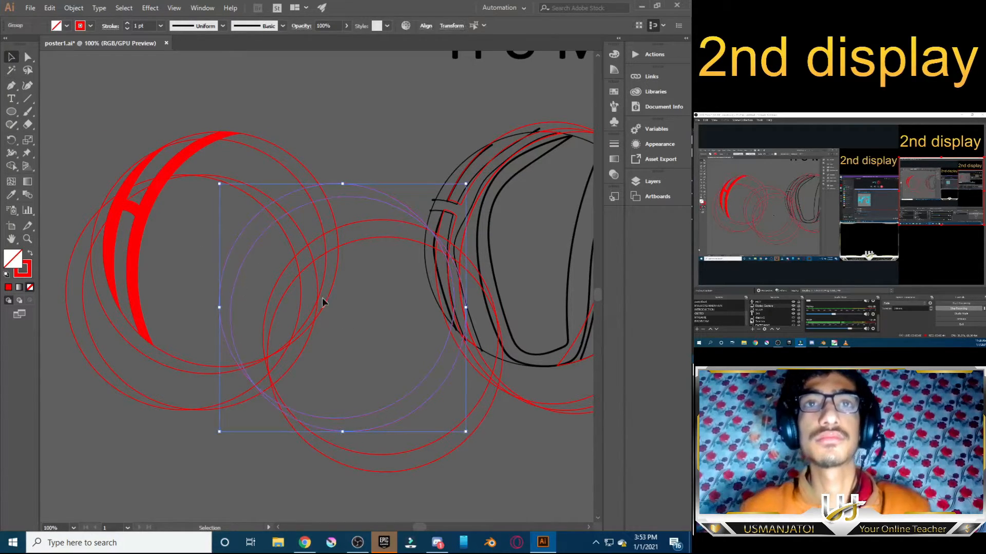
{"action": "key", "text": "shift+Down"}
{"action": "key", "text": "shift+Down"}
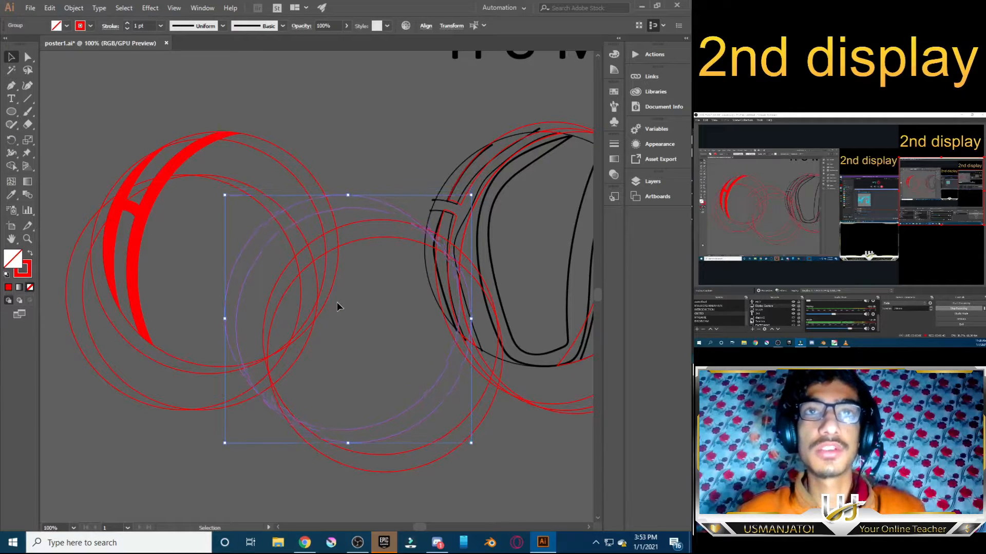
{"action": "key", "text": "Right"}
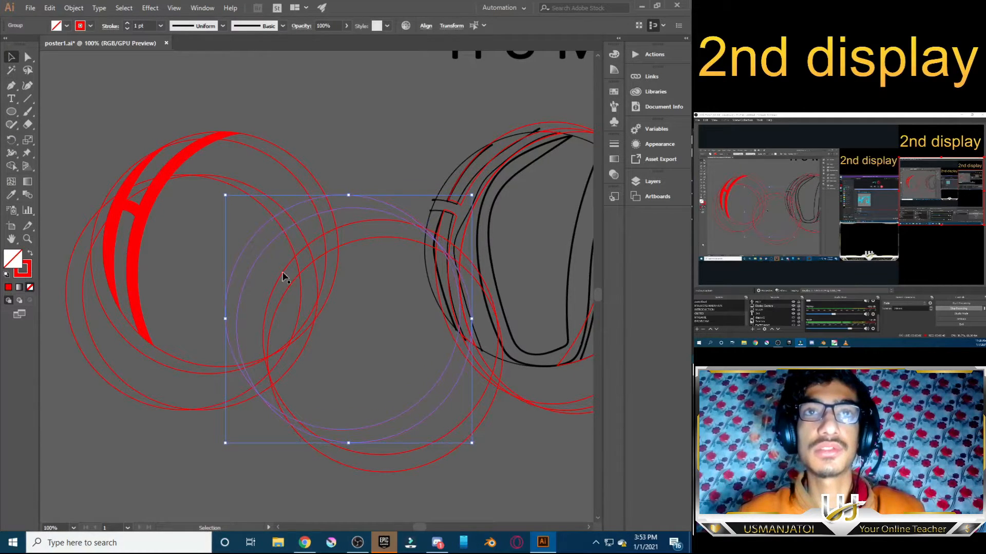
Nudge the circles forming the M's inner diagonals slightly left
{"action": "left_click", "coordinate": [316, 278]}
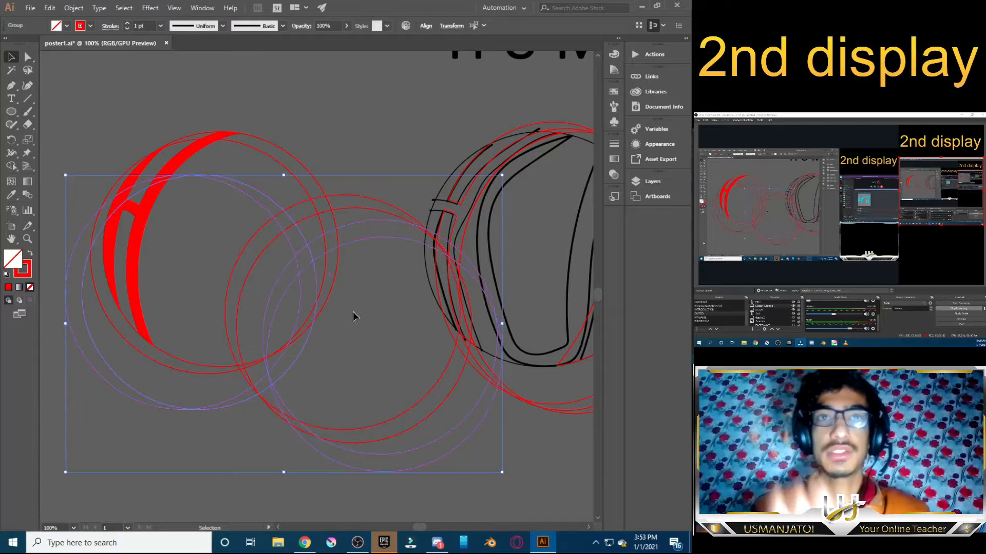
{"action": "key", "text": "Left"}
{"action": "key", "text": "Left"}
{"action": "key", "text": "Left"}
{"action": "key", "text": "Left"}
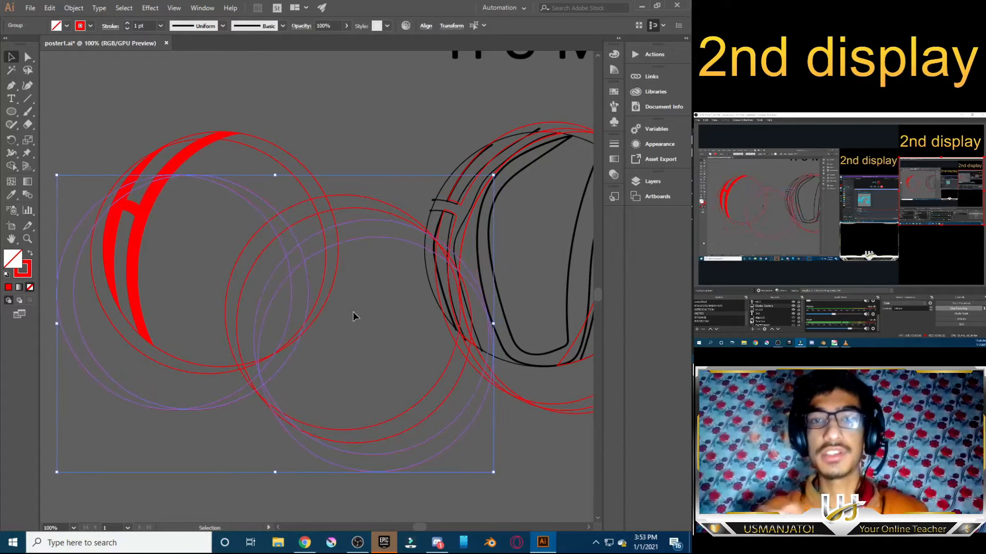
Select all the overlapping construction circles, merge the regions forming the M with Shape Builder, and deselect
{"action": "left_click", "coordinate": [324, 286], "text": "shift"}
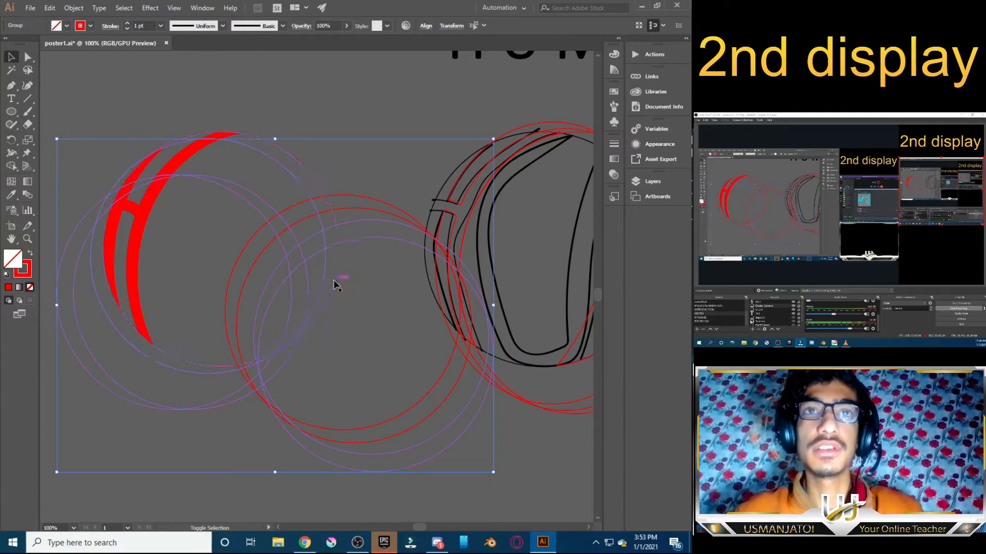
{"action": "left_click", "coordinate": [334, 280], "text": "shift"}
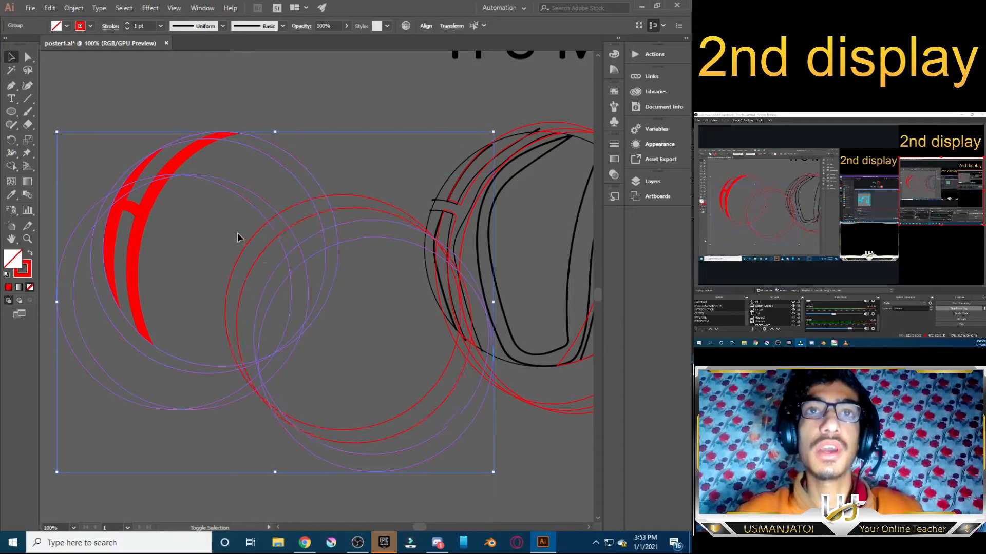
{"action": "left_click_drag", "start_coordinate": [331, 344], "coordinate": [344, 389]}
{"action": "left_click_drag", "start_coordinate": [262, 115], "coordinate": [366, 409]}
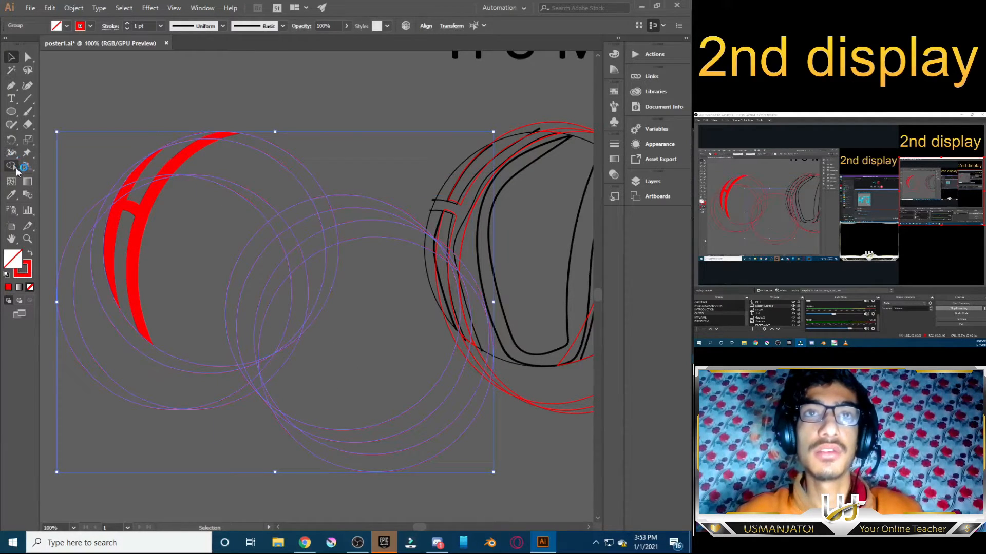
{"action": "left_click", "coordinate": [11, 165]}
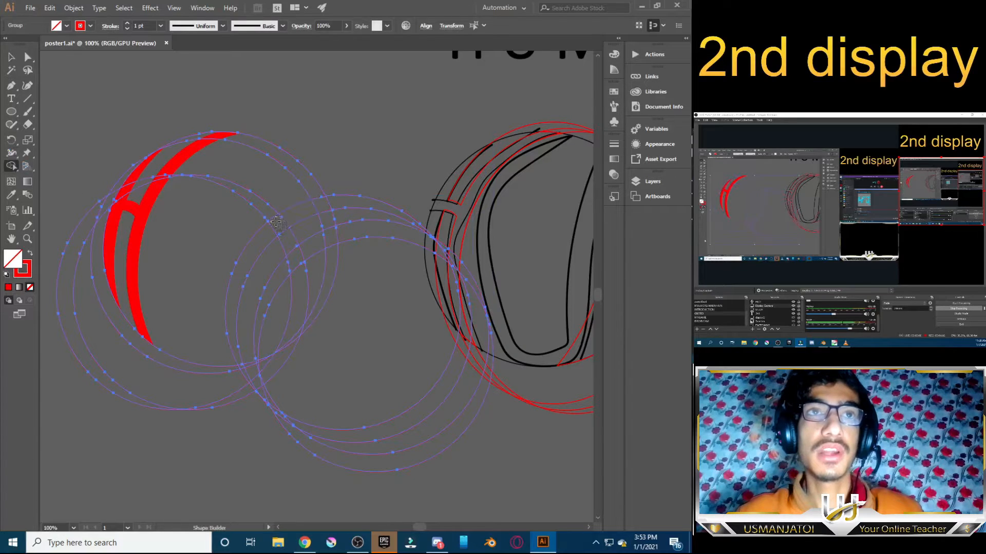
{"action": "mouse_move", "coordinate": [265, 231]}
{"action": "left_mouse_down"}
{"action": "mouse_move", "coordinate": [294, 258]}
{"action": "mouse_move", "coordinate": [318, 243]}
{"action": "mouse_move", "coordinate": [328, 252]}
{"action": "left_mouse_up"}
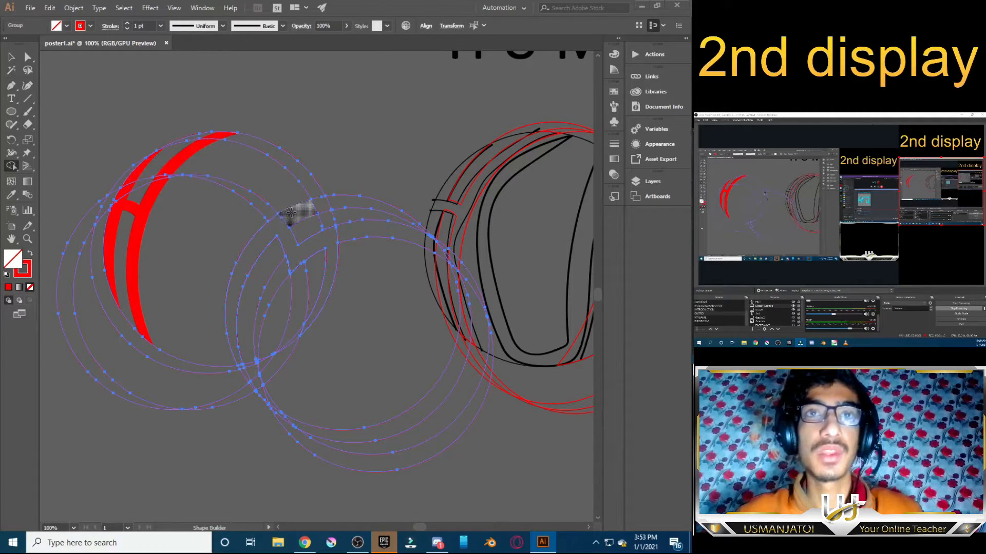
{"action": "left_click", "coordinate": [10, 56]}
{"action": "left_click", "coordinate": [392, 275]}
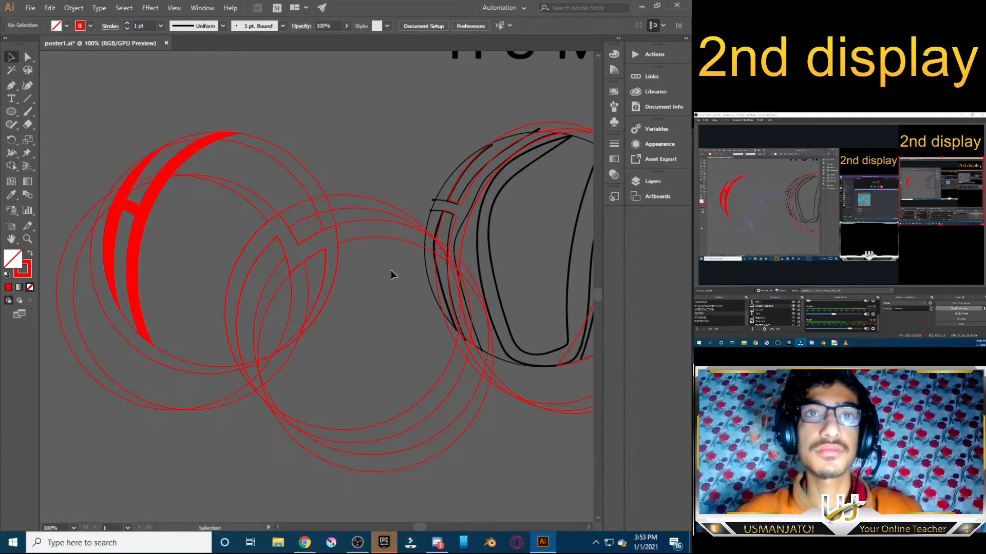
{"action": "left_click", "coordinate": [386, 300]}
{"action": "key", "text": "Delete"}
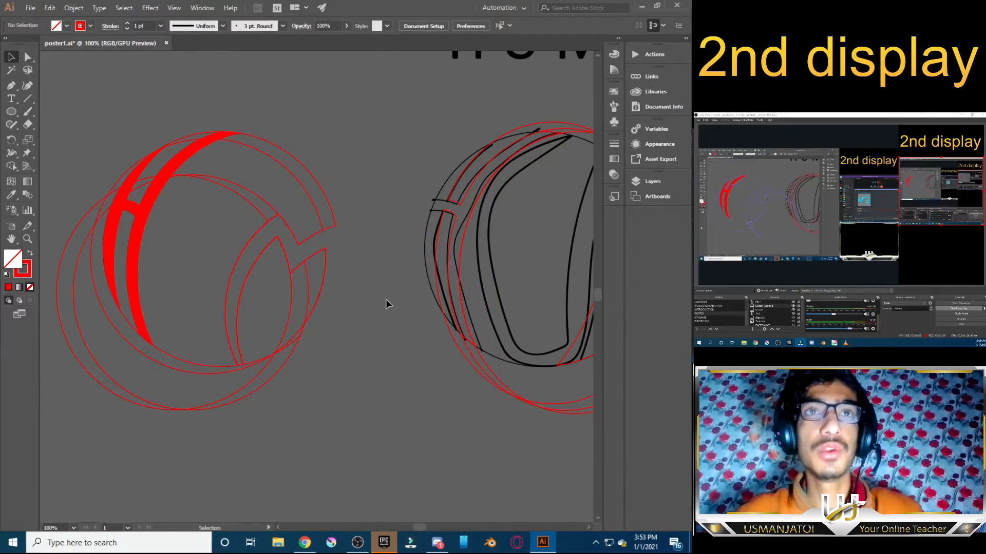
{"action": "key", "text": "ctrl+z"}
Delete the leftover construction circles to the lower right of the M one by one, keeping the one joined to it
{"action": "left_click", "coordinate": [378, 316]}
{"action": "left_click", "coordinate": [341, 428]}
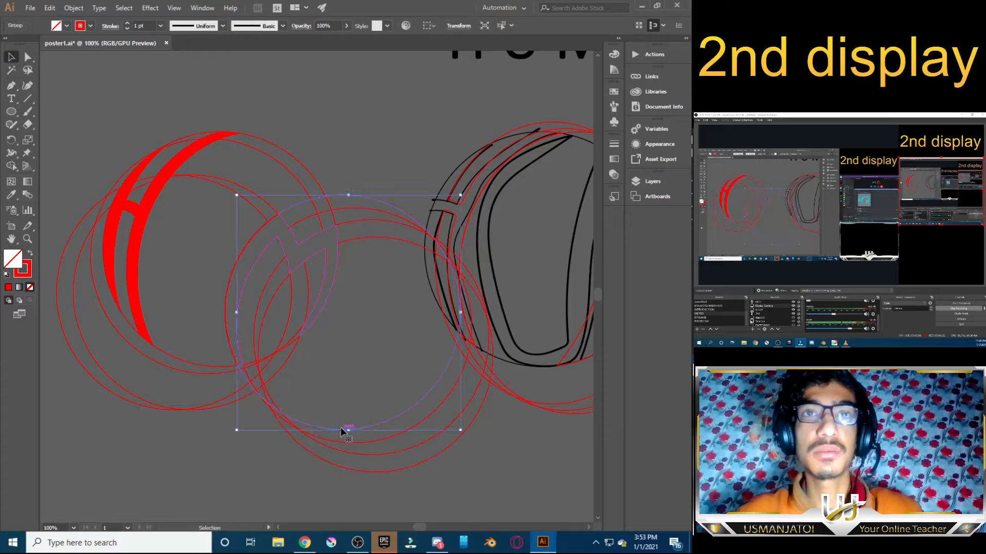
{"action": "key", "text": "Delete"}
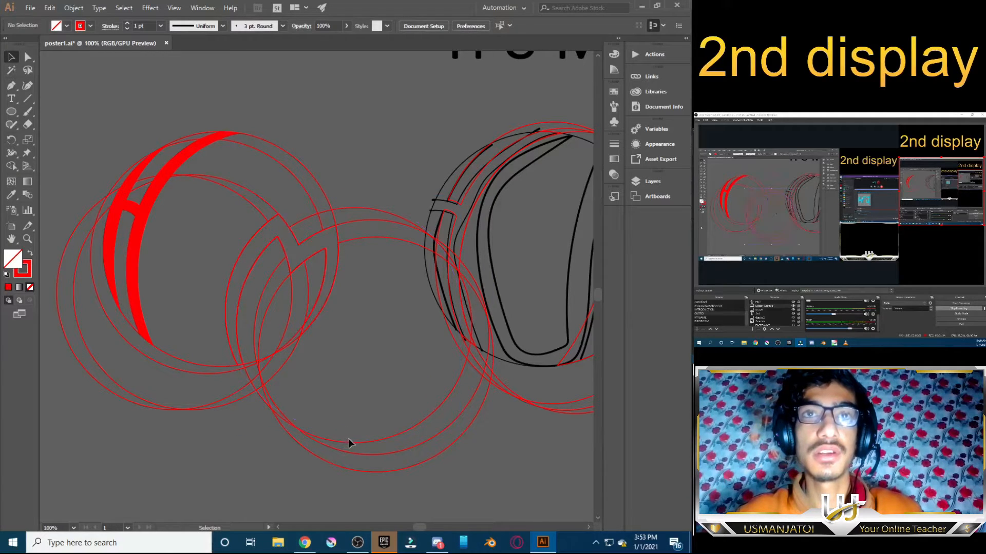
{"action": "left_click", "coordinate": [348, 440]}
{"action": "key", "text": "Delete"}
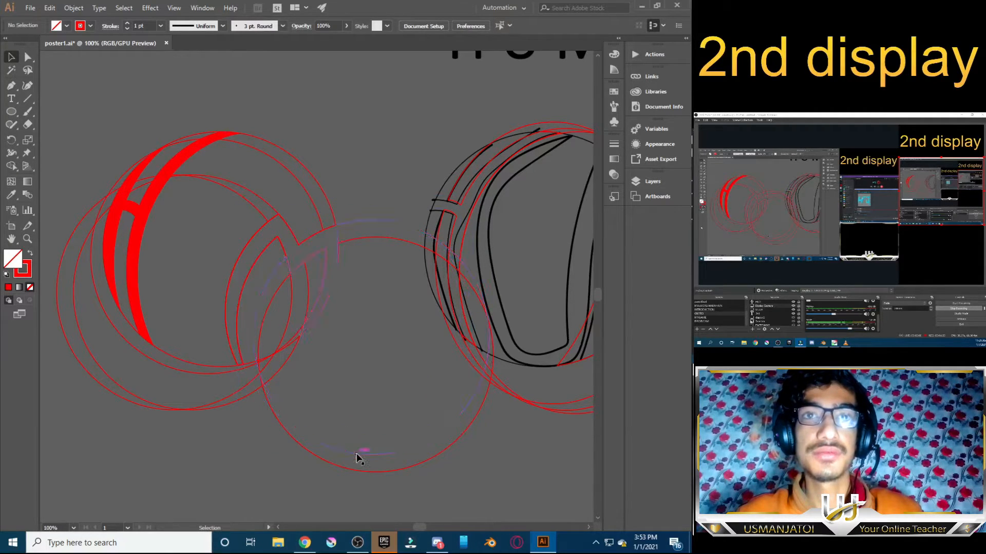
{"action": "left_click", "coordinate": [358, 457]}
{"action": "key", "text": "Delete"}
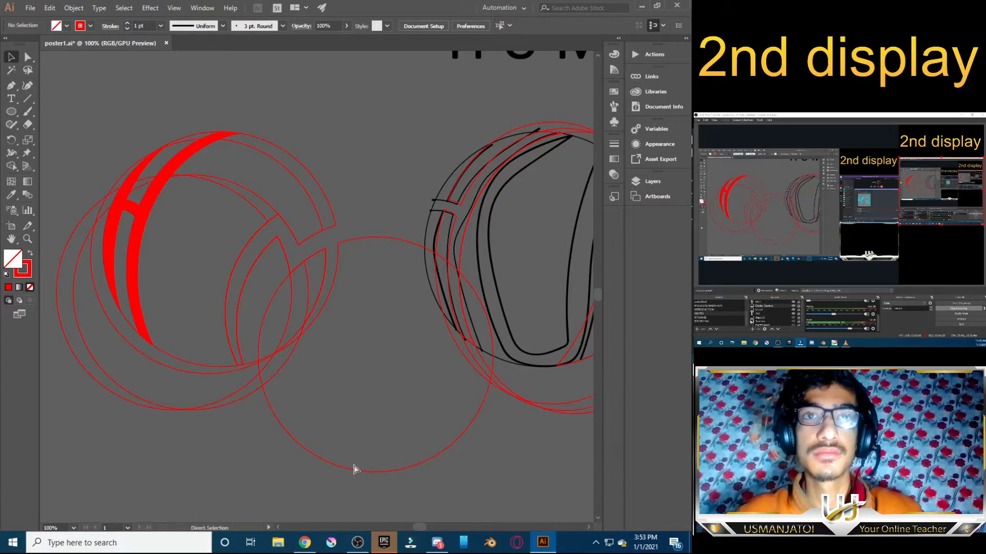
{"action": "left_click", "coordinate": [350, 466]}
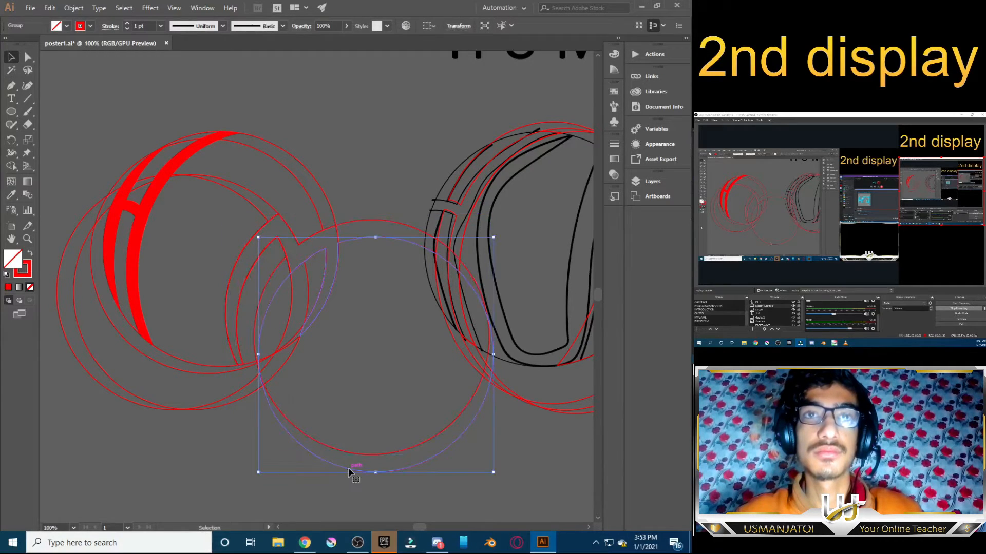
{"action": "key", "text": "Delete"}
Try to separate and delete the remaining lower-right circle joined to the M, and undo the deletion
{"action": "left_click", "coordinate": [325, 445]}
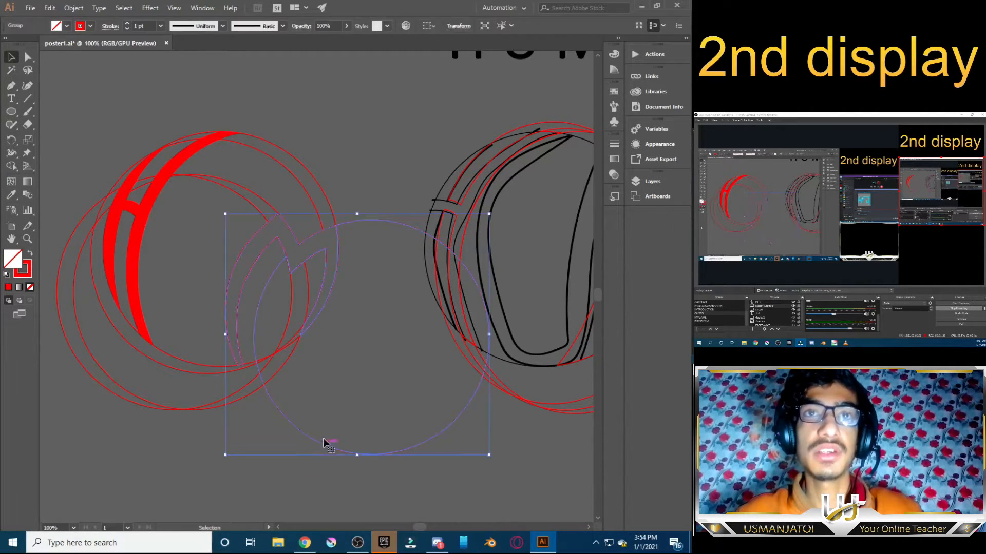
{"action": "left_click_drag", "start_coordinate": [322, 337], "coordinate": [154, 149]}
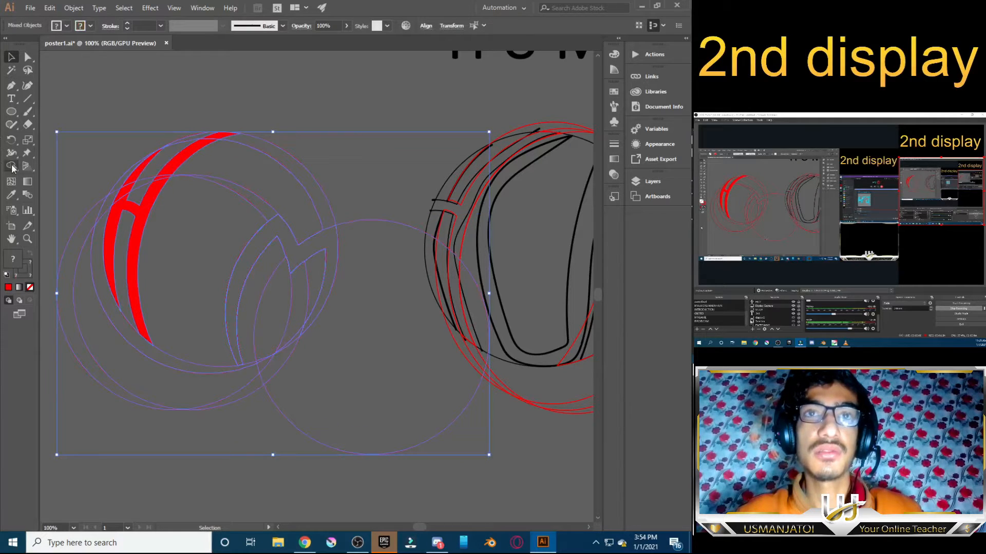
{"action": "left_click", "coordinate": [11, 165]}
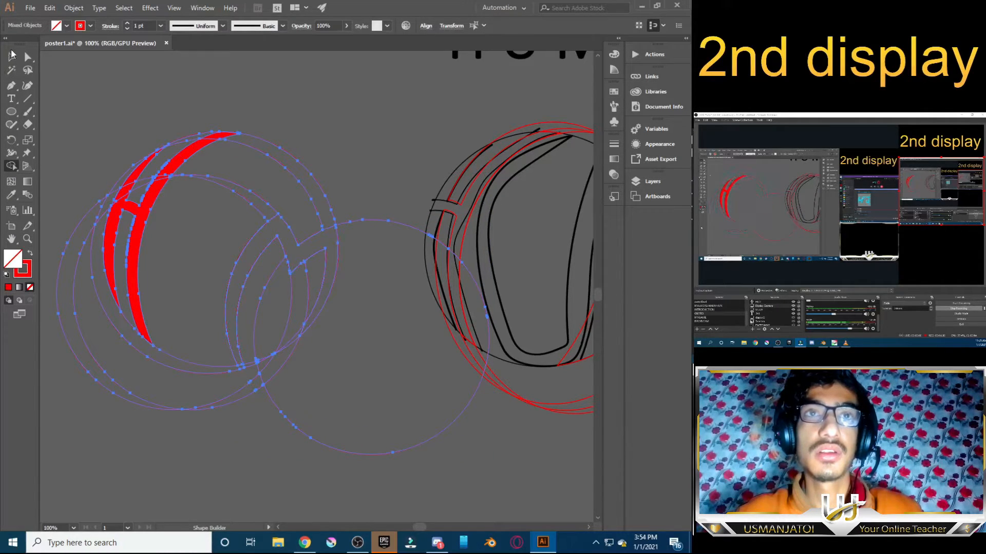
{"action": "left_click", "coordinate": [11, 56]}
{"action": "left_click", "coordinate": [358, 250]}
{"action": "left_click", "coordinate": [366, 220]}
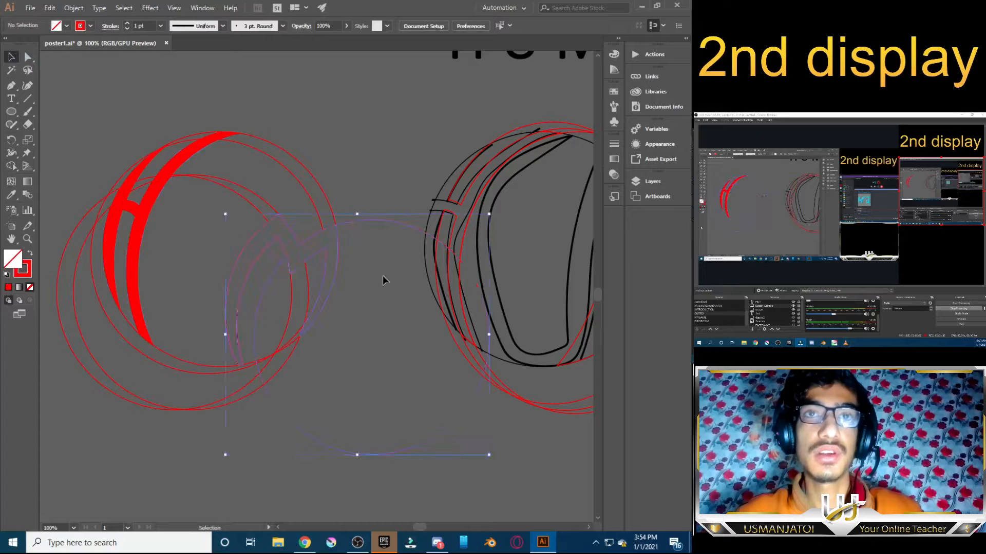
{"action": "key", "text": "Delete"}
{"action": "key", "text": "ctrl+z"}
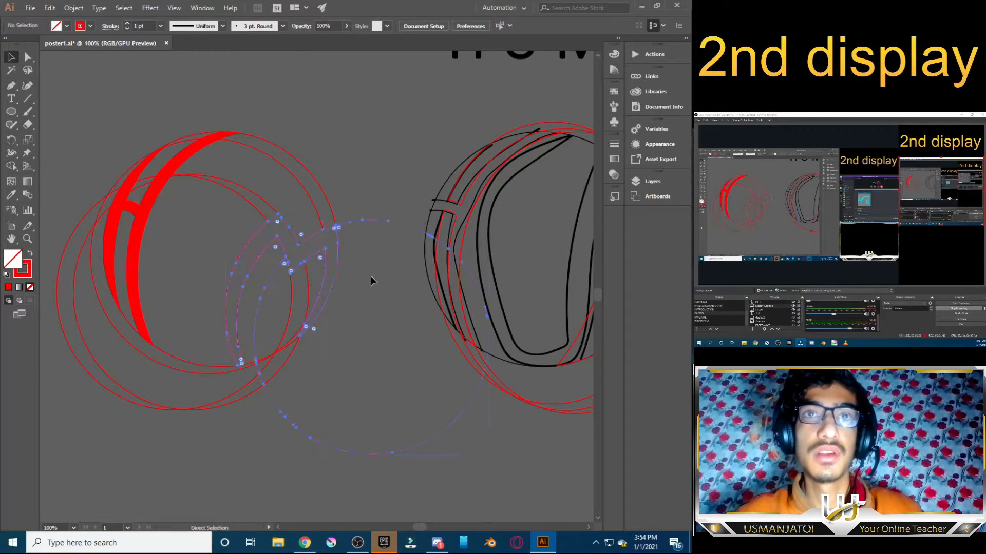
Isolate the M's group, merge its right stroke region with Shape Builder, and delete the leftover lower-right circle
{"action": "left_click", "coordinate": [366, 277]}
{"action": "left_click", "coordinate": [336, 274]}
{"action": "double_click", "coordinate": [337, 276]}
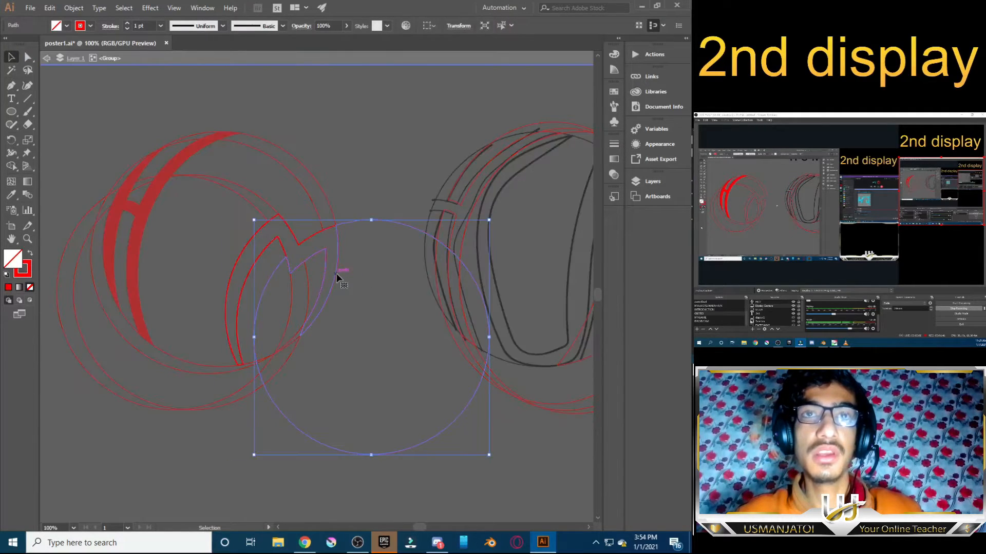
{"action": "left_click", "coordinate": [11, 165]}
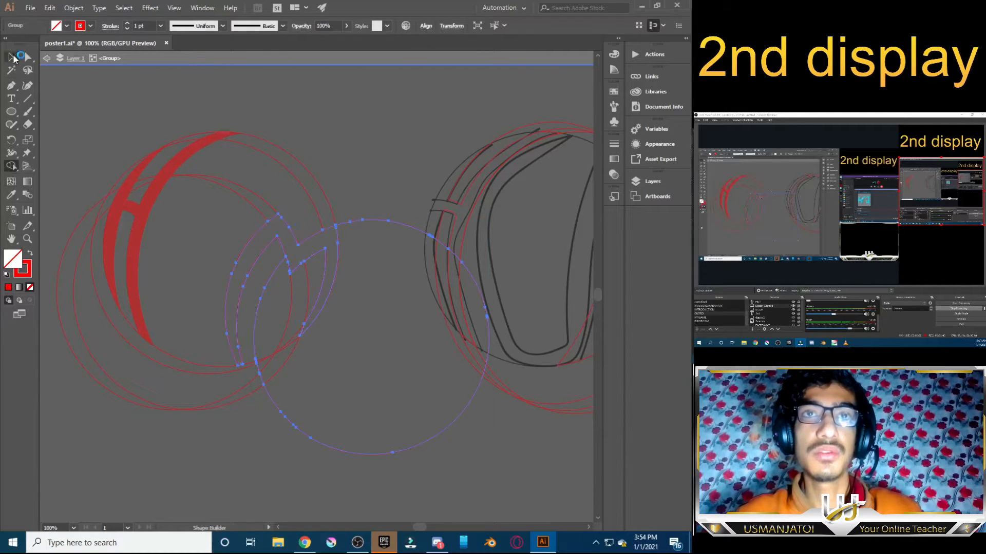
{"action": "left_click", "coordinate": [11, 56]}
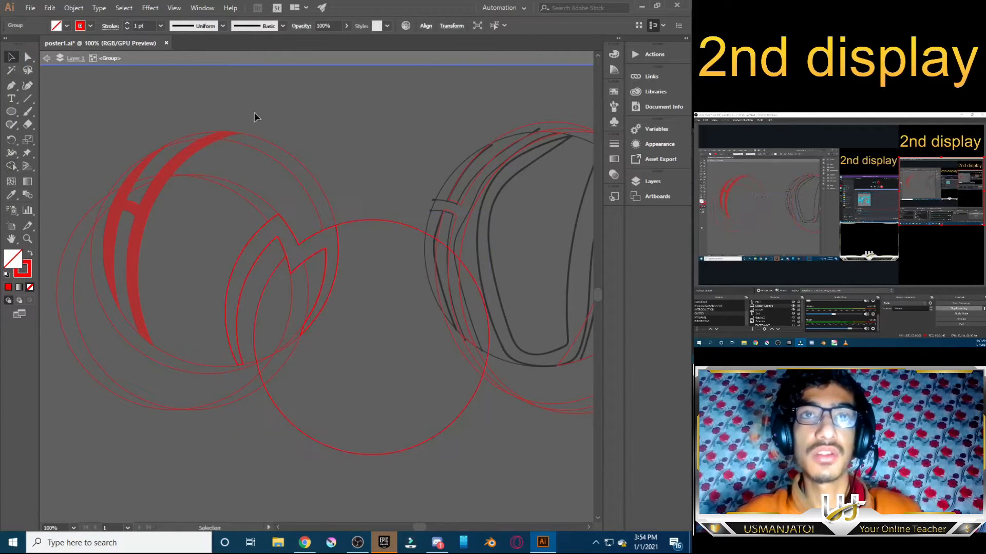
{"action": "left_click", "coordinate": [398, 273]}
{"action": "key", "text": "Delete"}
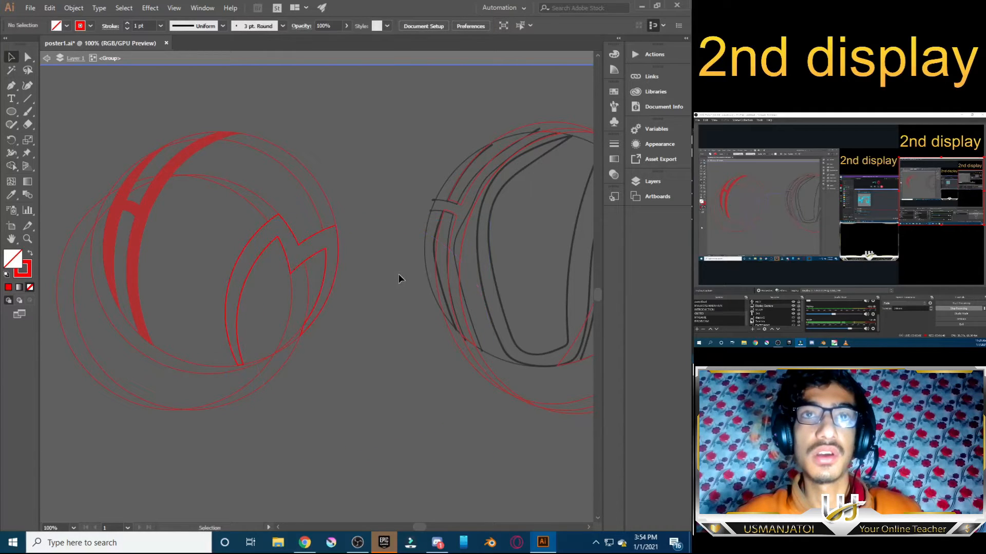
Leave isolation and delete the leftover offset circles around the H, keeping the outer circle and the M
{"action": "double_click", "coordinate": [307, 346]}
{"action": "left_click", "coordinate": [286, 364]}
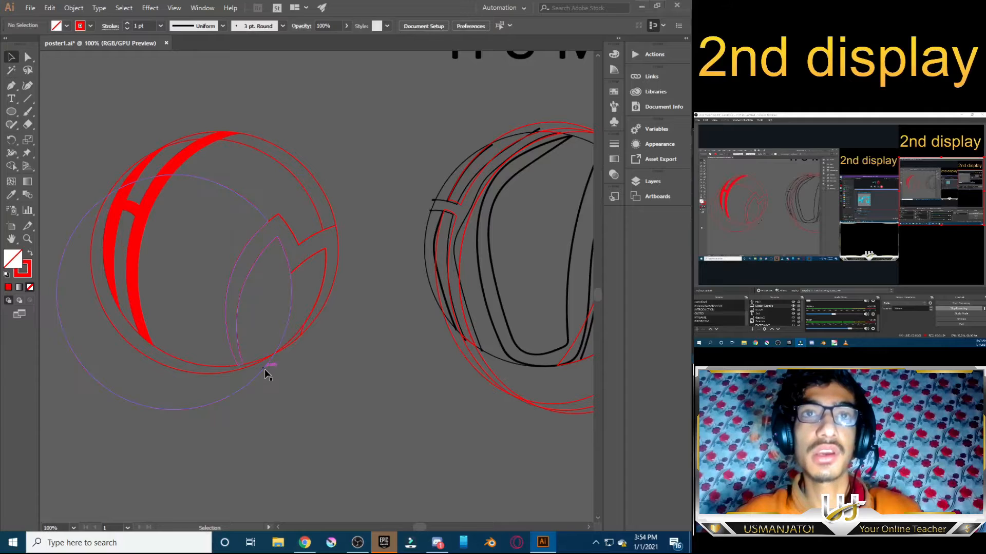
{"action": "double_click", "coordinate": [266, 372]}
{"action": "left_click", "coordinate": [264, 369]}
{"action": "key", "text": "Delete"}
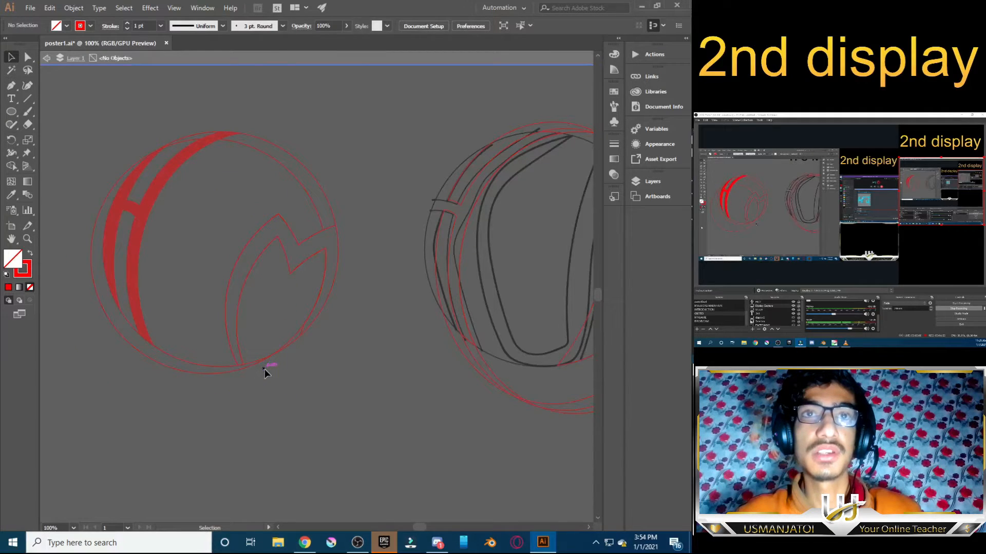
{"action": "double_click", "coordinate": [299, 369]}
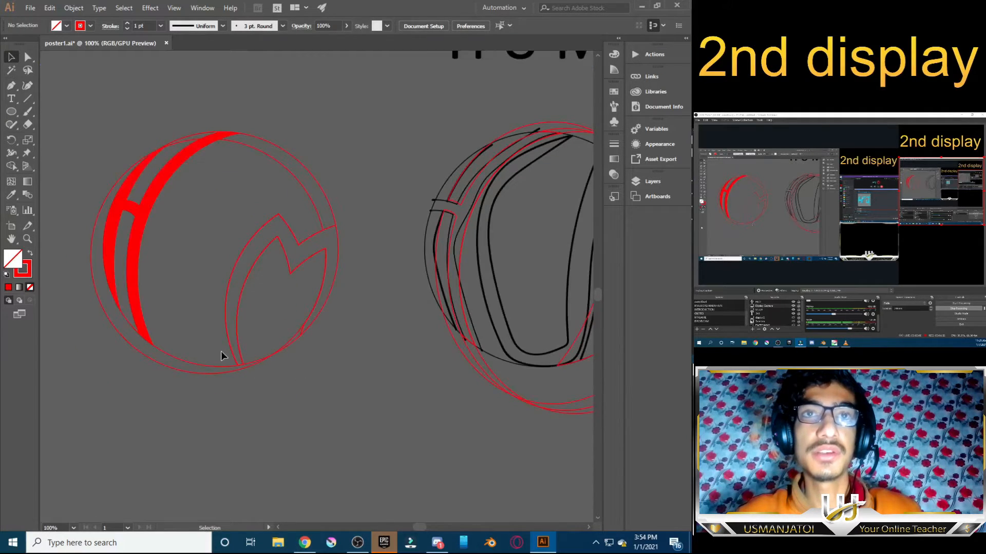
{"action": "left_click", "coordinate": [203, 373]}
{"action": "left_click", "coordinate": [204, 373]}
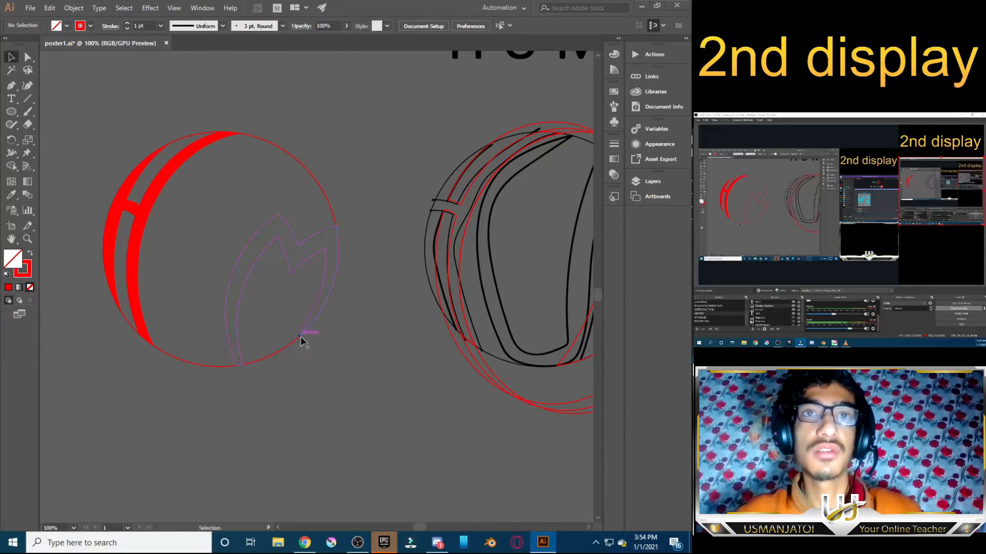
Check the M's anchor points and swap its stroke and fill so the letter becomes solid red
{"action": "left_click", "coordinate": [27, 57]}
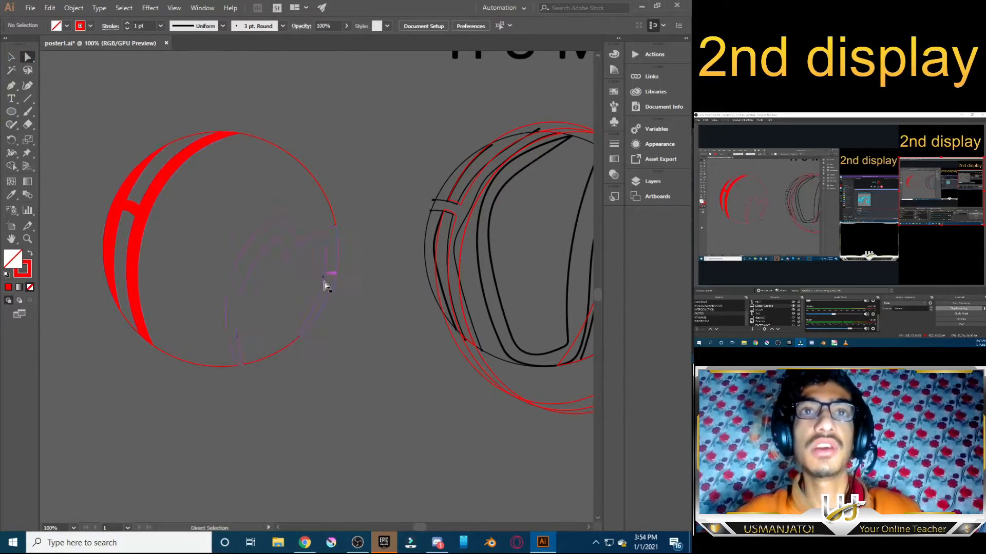
{"action": "left_click", "coordinate": [304, 327]}
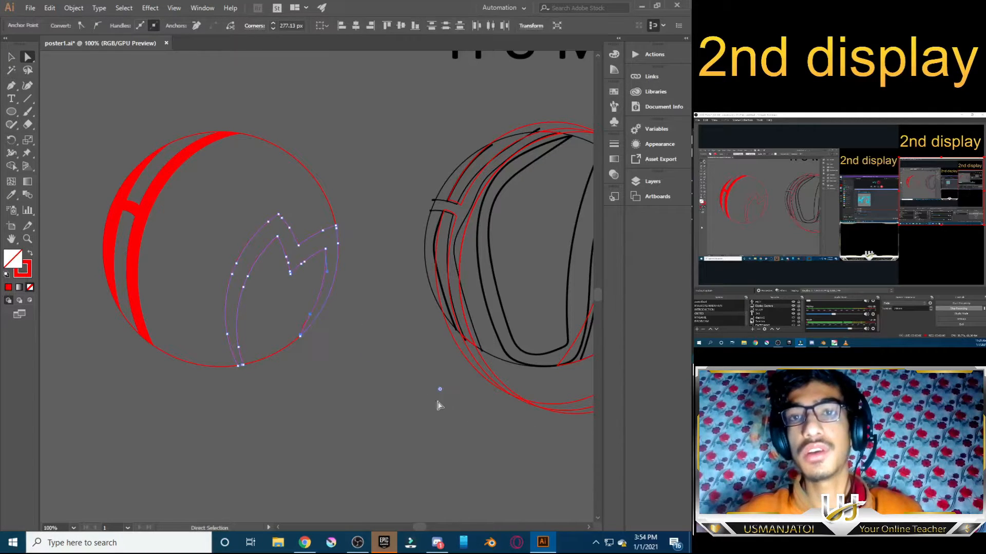
{"action": "left_click", "coordinate": [410, 393]}
{"action": "left_click", "coordinate": [306, 325]}
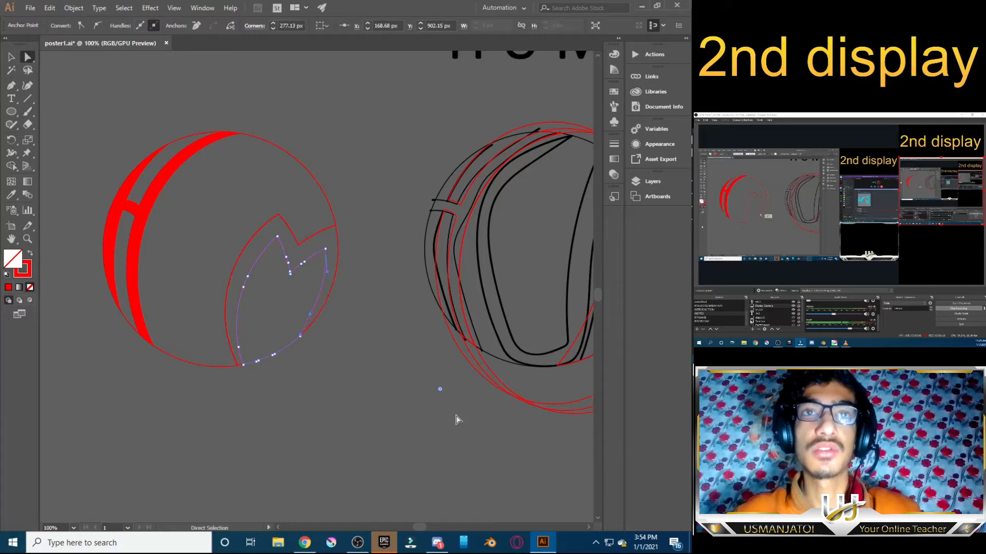
{"action": "left_click", "coordinate": [380, 392]}
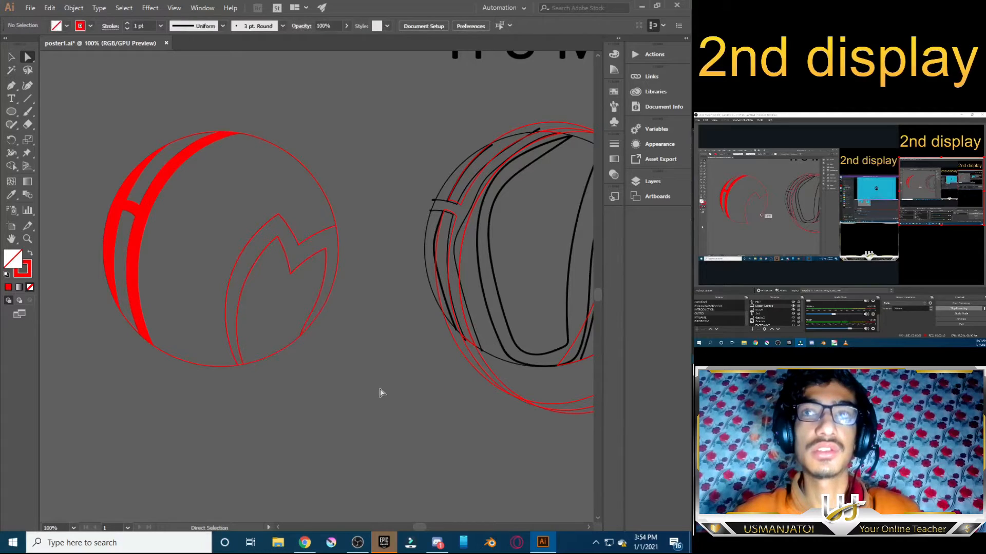
{"action": "left_click", "coordinate": [11, 57]}
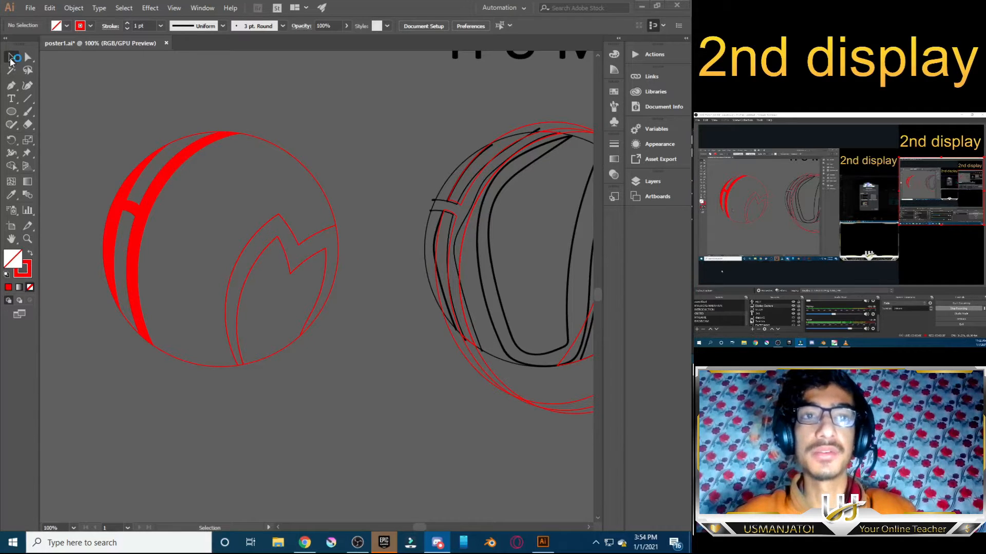
{"action": "key", "text": "shift+x"}
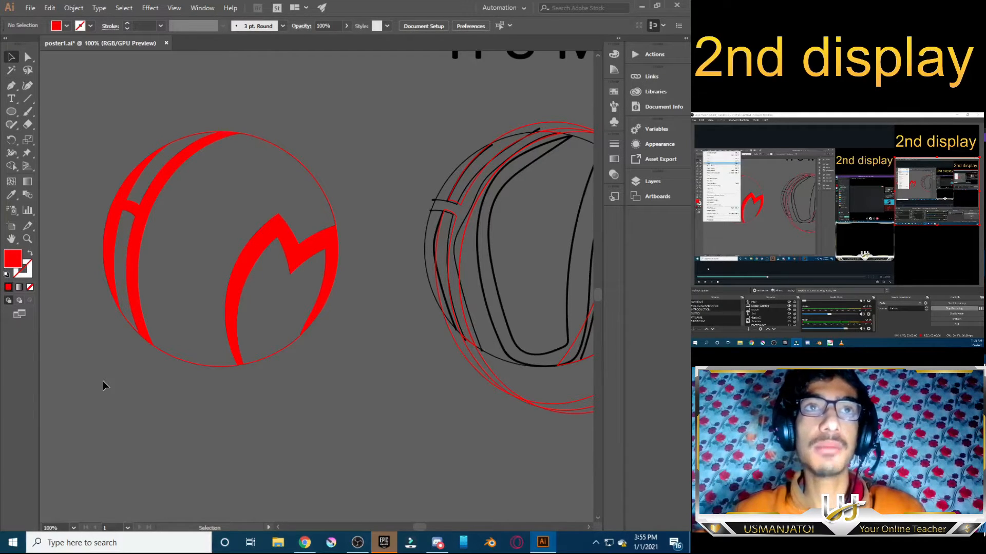
Paste the copied circle and move it beside the H's right stroke as the U's outer edge
{"action": "left_click", "coordinate": [49, 8]}
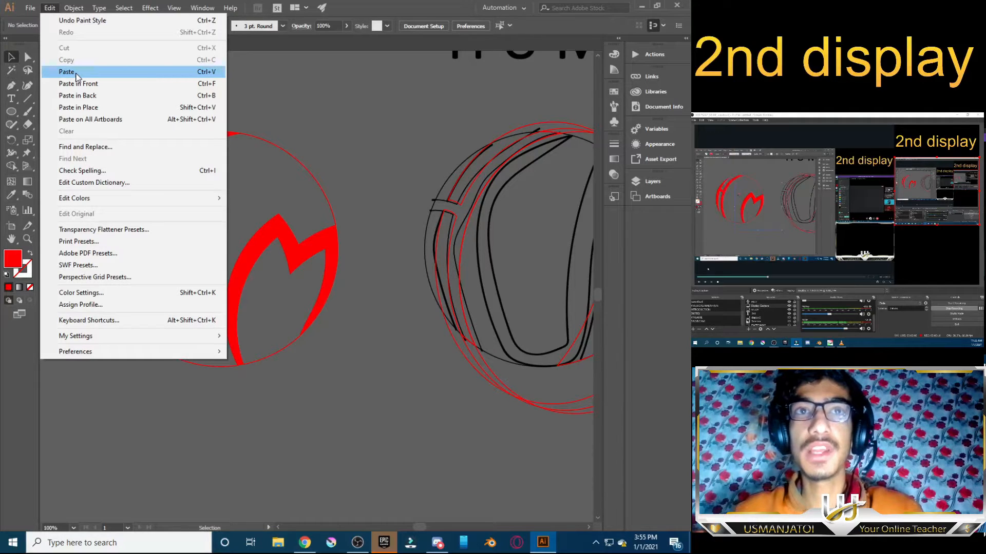
{"action": "left_click", "coordinate": [77, 76]}
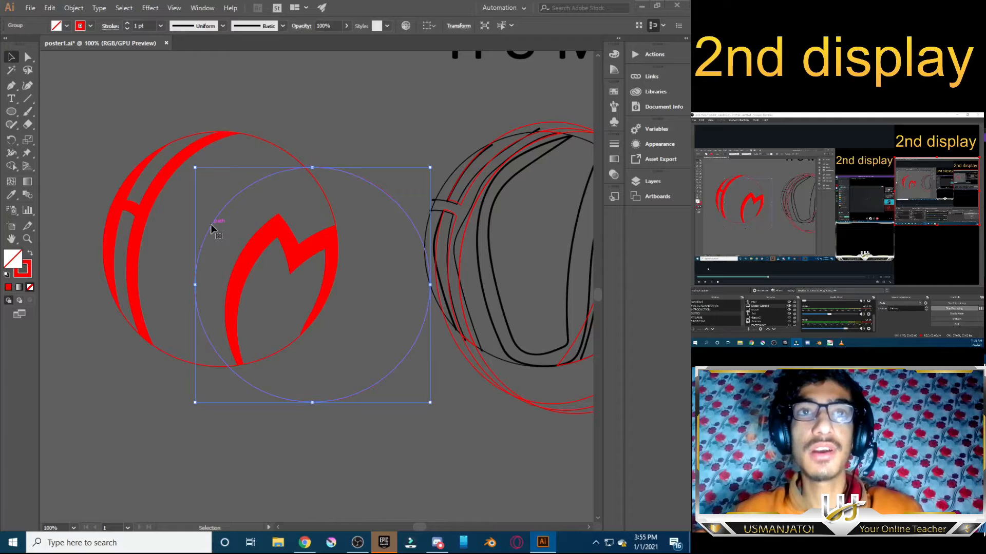
{"action": "left_click_drag", "start_coordinate": [211, 225], "coordinate": [162, 204]}
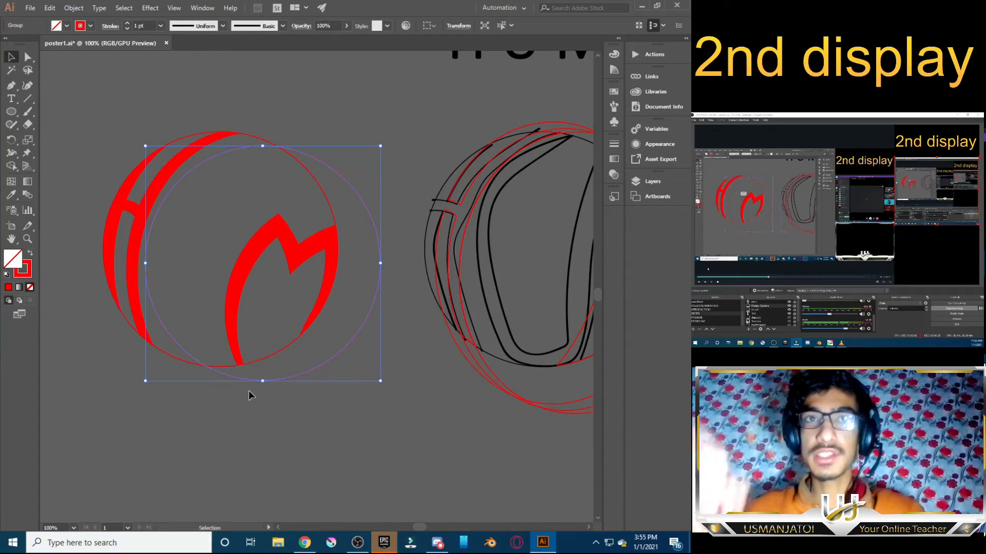
Stretch the pasted circle into a taller ellipse and duplicate it with offsets to outline the U's two strokes and its base
{"action": "left_click_drag", "start_coordinate": [167, 211], "coordinate": [224, 256]}
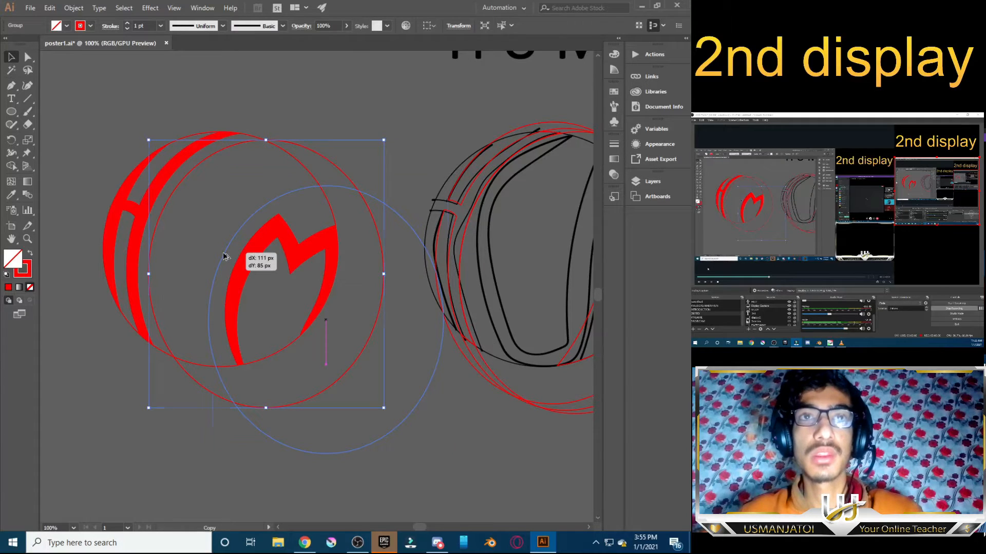
{"action": "left_click_drag", "start_coordinate": [224, 257], "coordinate": [230, 255]}
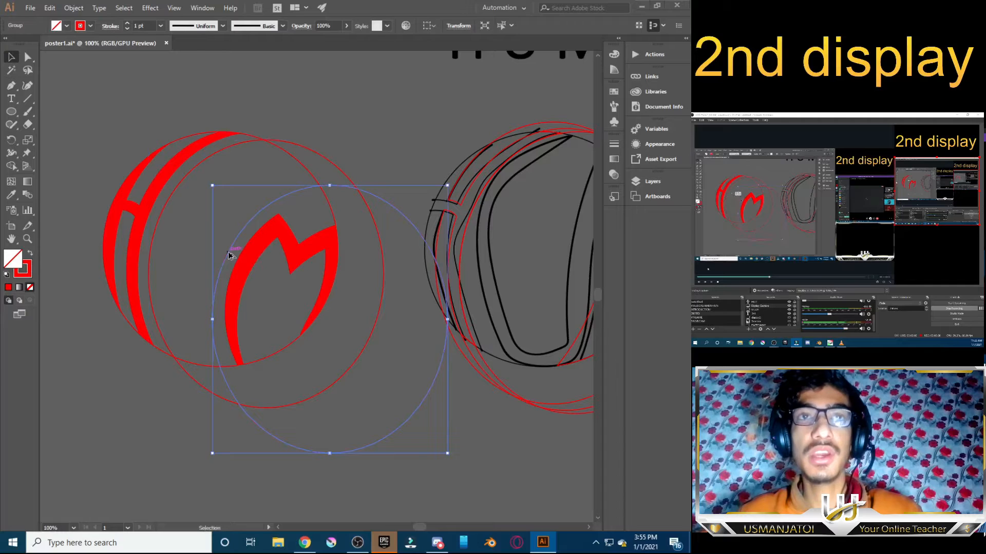
{"action": "left_click_drag", "start_coordinate": [229, 255], "coordinate": [177, 218]}
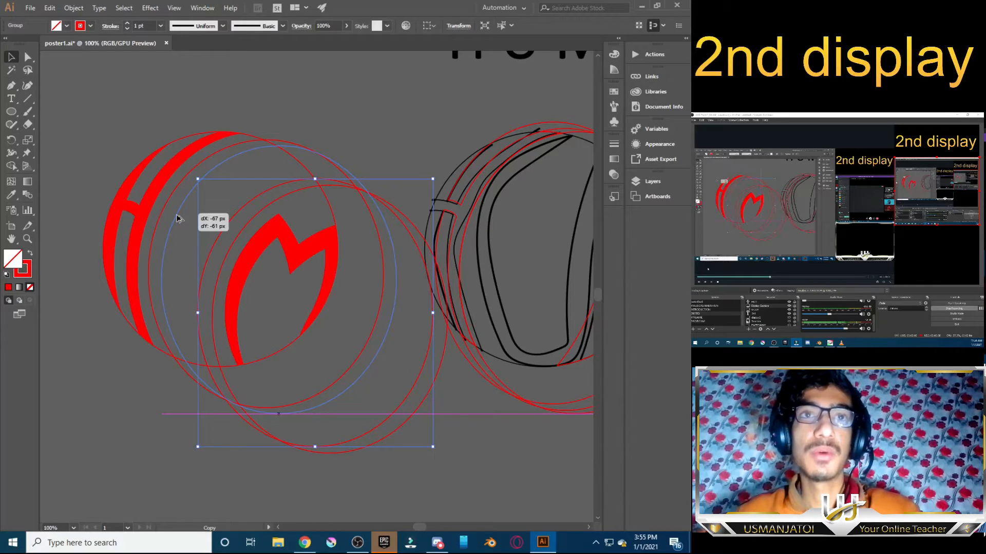
{"action": "left_click_drag", "start_coordinate": [177, 218], "coordinate": [105, 154]}
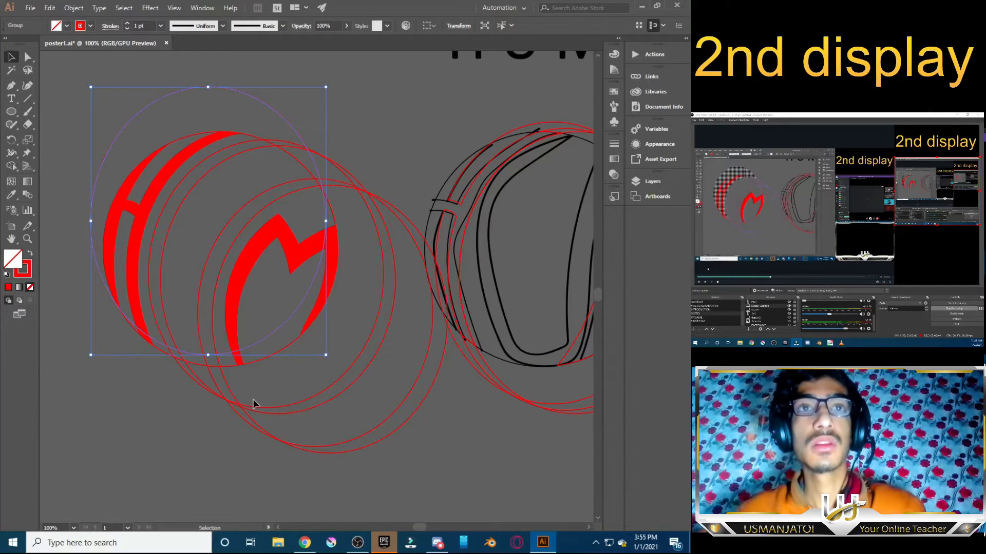
Merge the U's overlapping regions with Shape Builder and delete the leftover ellipse pieces to the lower right of the logo
{"action": "key", "text": "shift+m"}
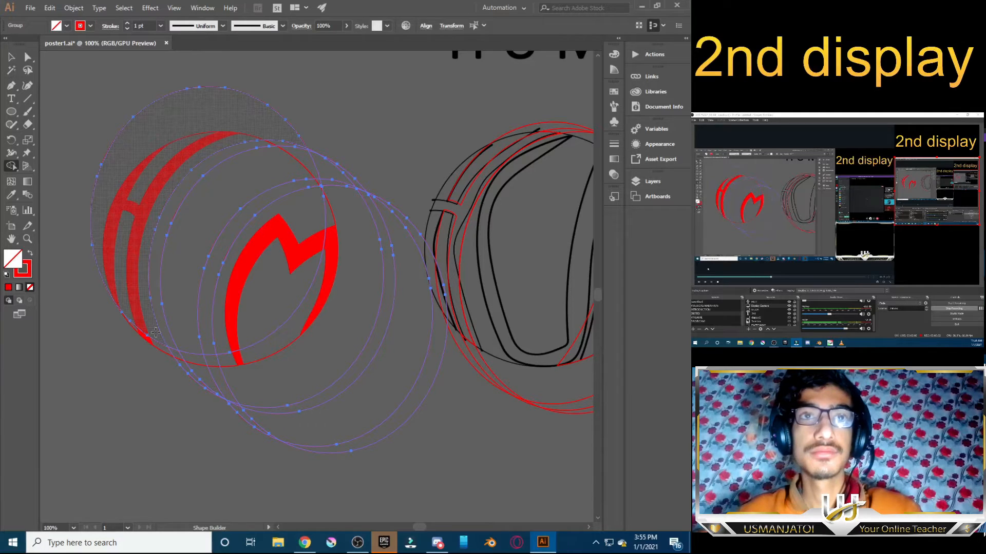
{"action": "left_click", "coordinate": [156, 332]}
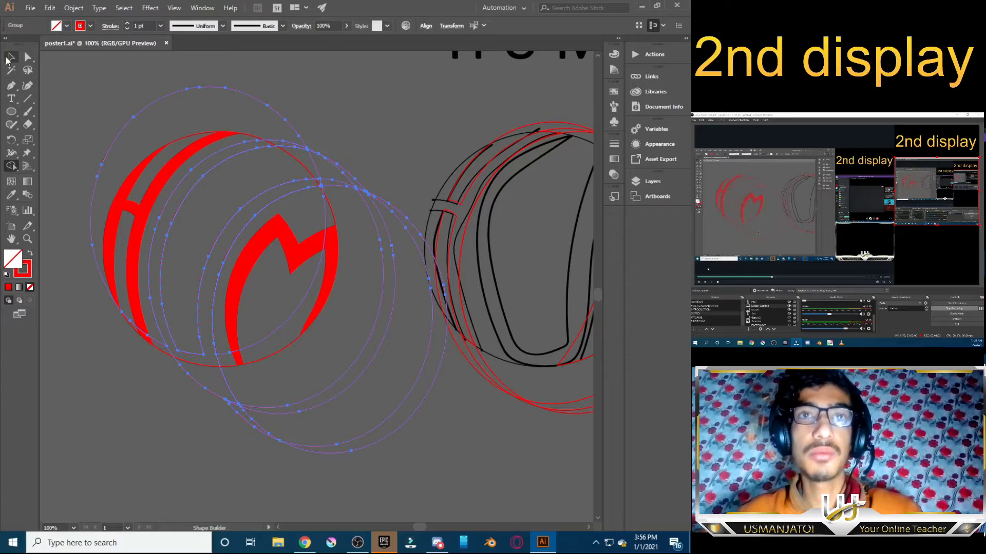
{"action": "left_click", "coordinate": [9, 58]}
{"action": "double_click", "coordinate": [313, 412]}
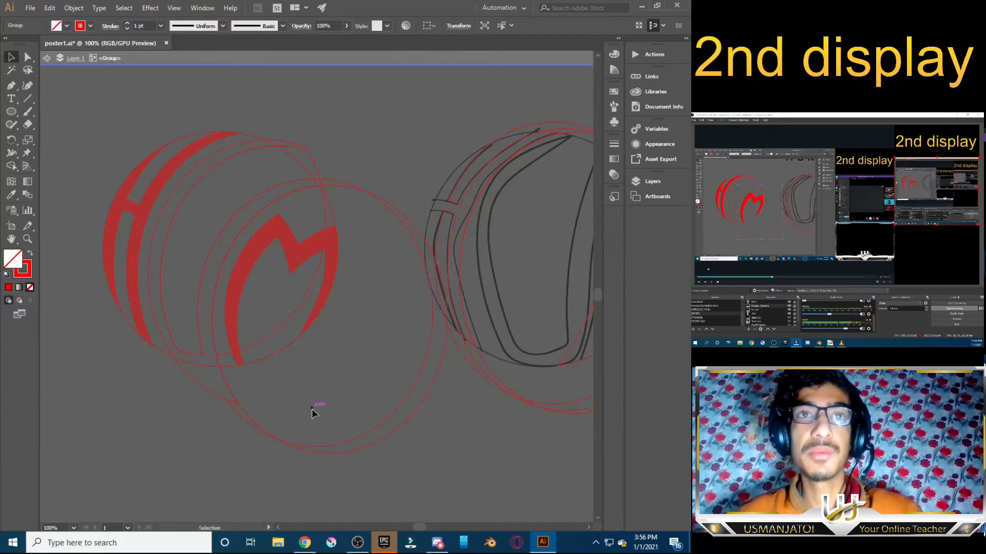
{"action": "left_click", "coordinate": [294, 450]}
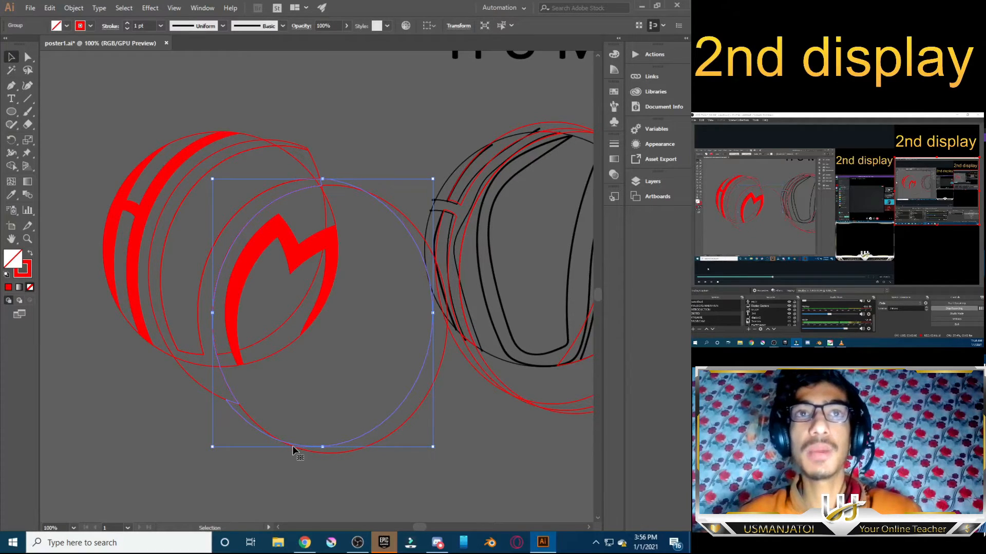
{"action": "key", "text": "Delete"}
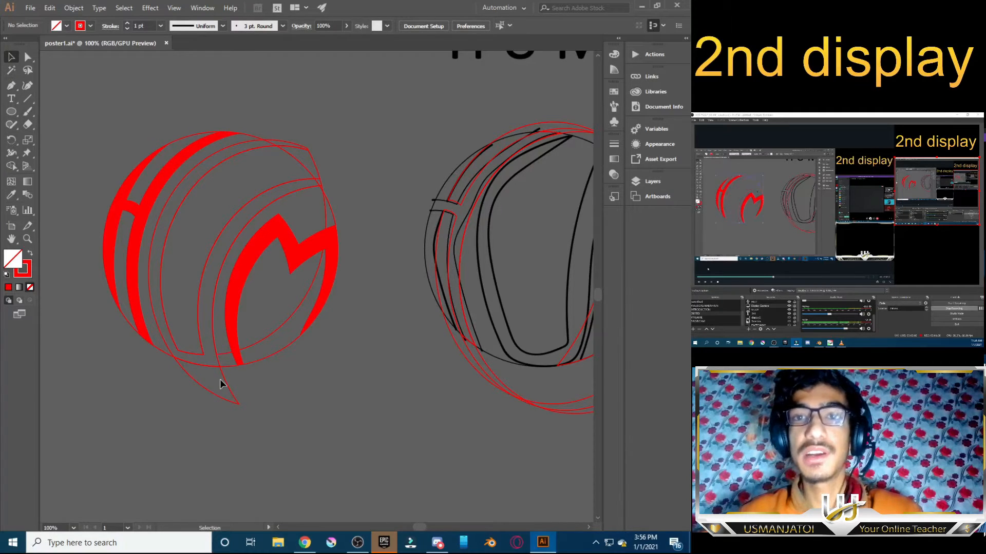
Swap the U outline's stroke for a solid red fill and build its inner area as one region with Shape Builder
{"action": "left_click", "coordinate": [306, 211]}
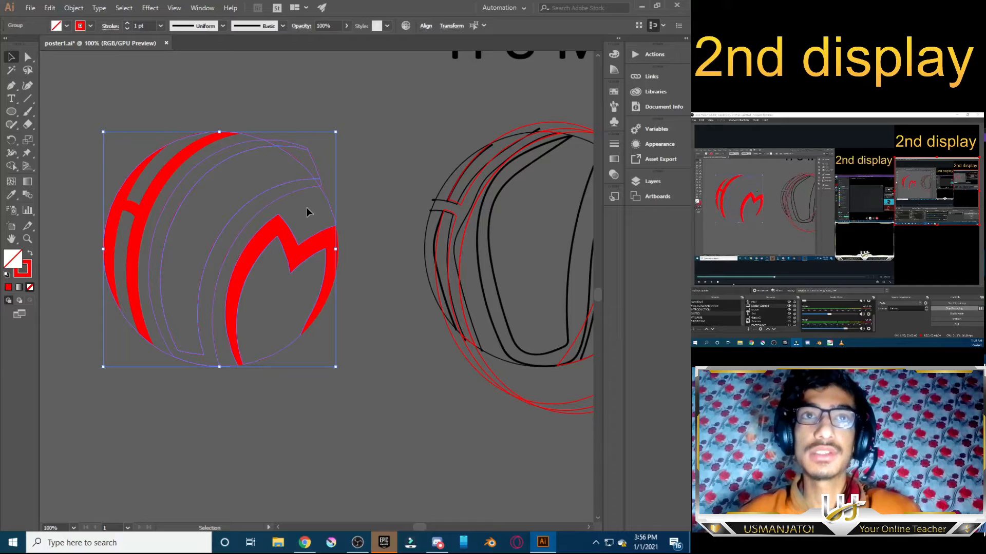
{"action": "key", "text": "shift+x"}
{"action": "key", "text": "shift+m"}
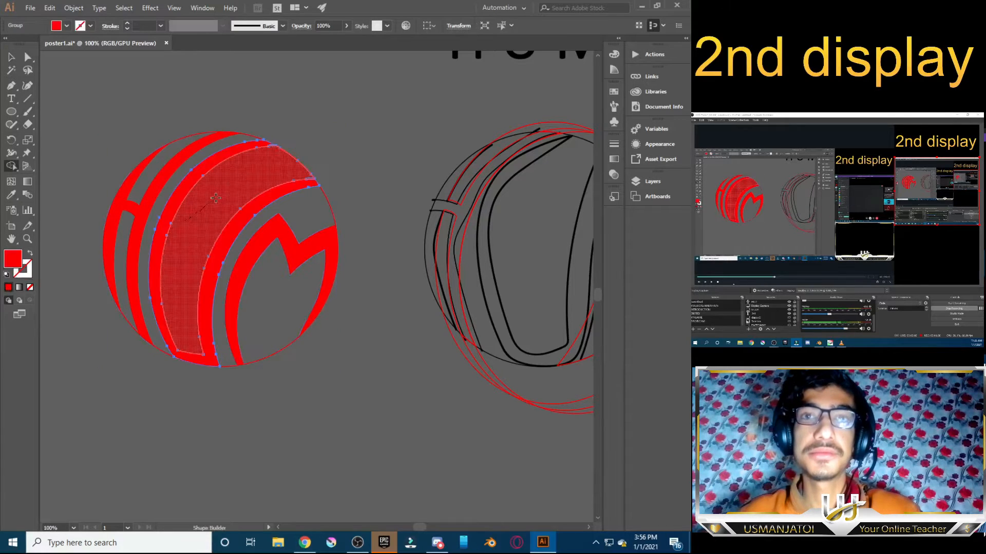
{"action": "left_click_drag", "start_coordinate": [215, 198], "coordinate": [218, 197]}
Isolate the U's group and remove the filled area between its strokes
{"action": "key", "text": "v"}
{"action": "double_click", "coordinate": [207, 213]}
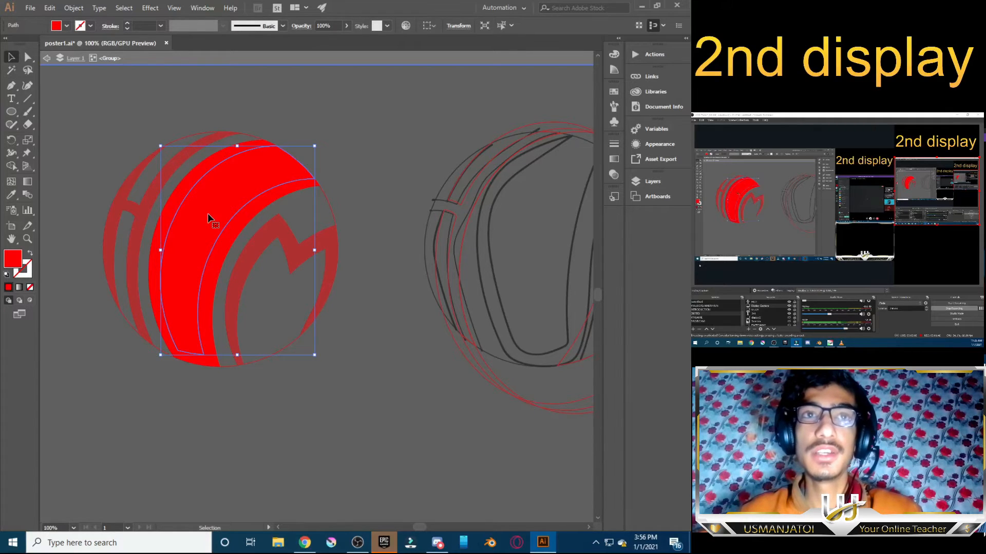
{"action": "key", "text": "a"}
{"action": "double_click", "coordinate": [306, 394]}
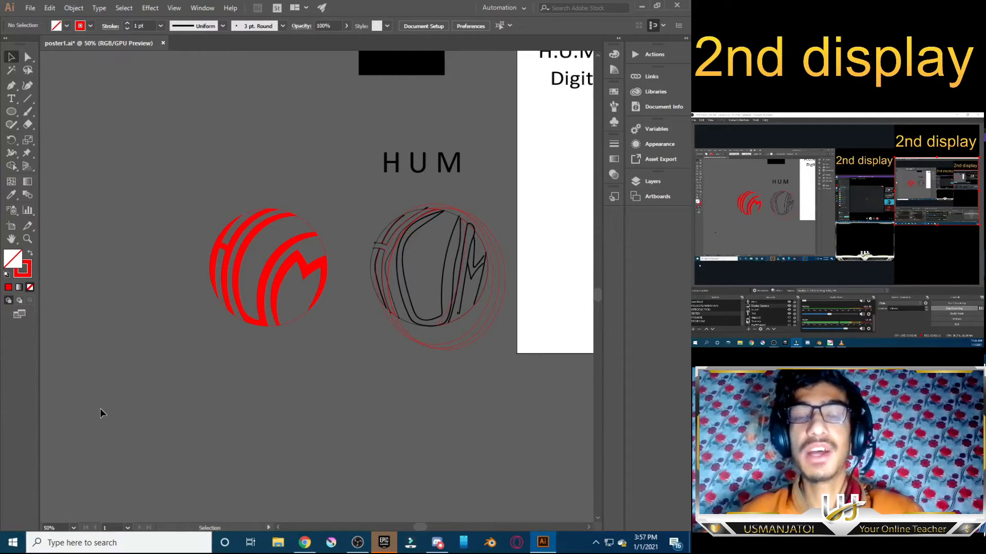
Resize the new larger circle so it surrounds the HUM logo with a narrow gap all around
{"action": "key", "text": "z"}
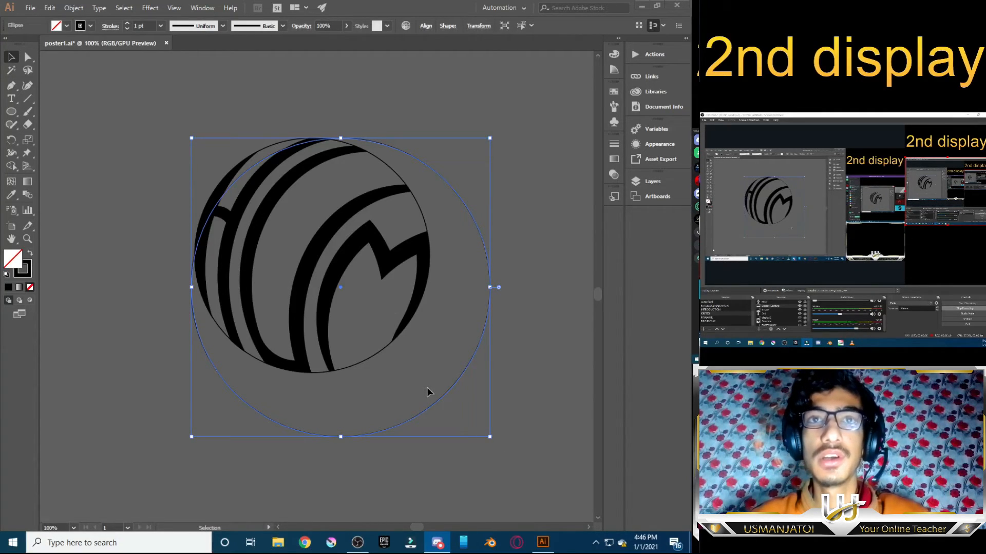
{"action": "left_click", "coordinate": [455, 420]}
{"action": "left_click", "coordinate": [443, 386]}
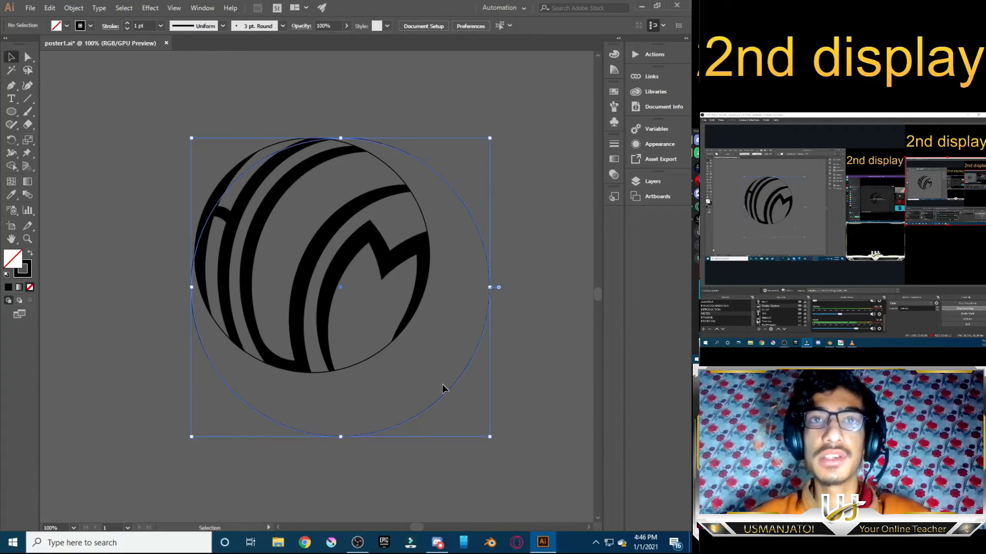
{"action": "left_click_drag", "start_coordinate": [490, 437], "coordinate": [424, 384]}
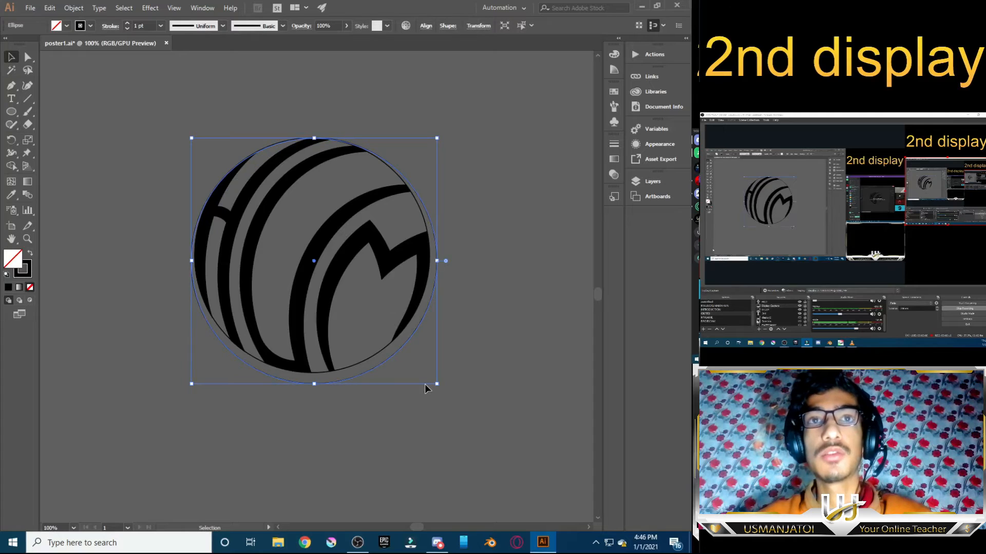
{"action": "left_click_drag", "start_coordinate": [192, 137], "coordinate": [186, 131]}
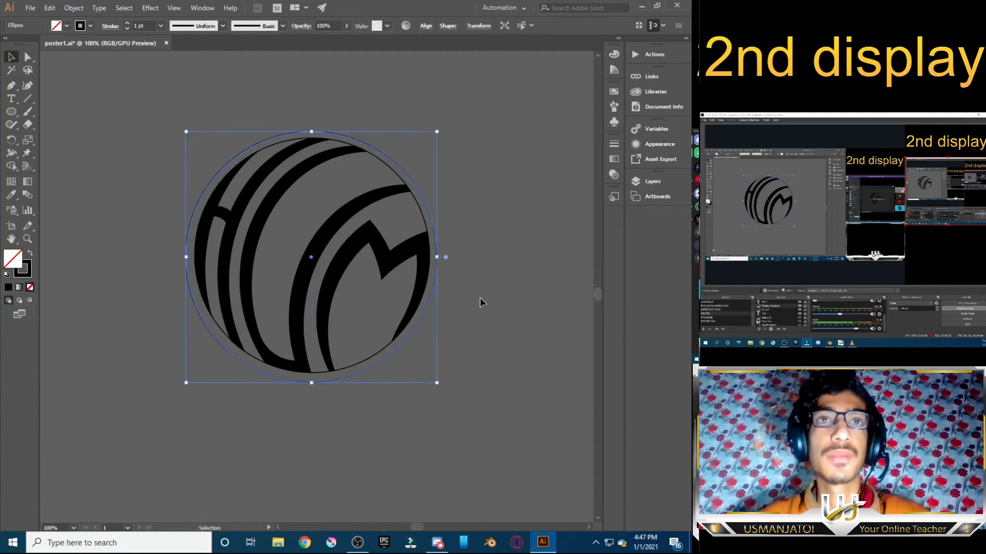
{"action": "left_click", "coordinate": [143, 233]}
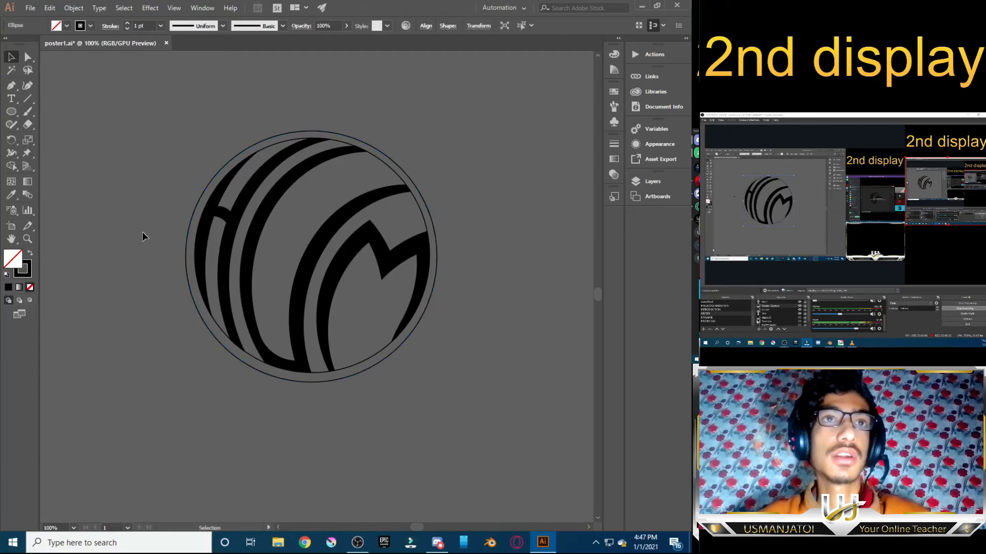
Select the outer ring circle and dismiss the download-complete window and the pending downloads list
{"action": "left_click", "coordinate": [196, 308]}
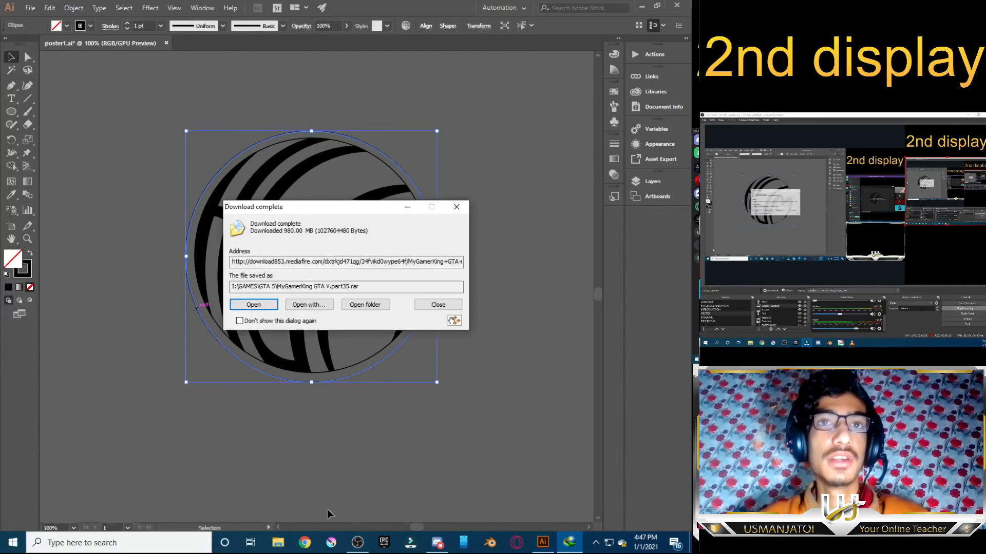
{"action": "left_click", "coordinate": [438, 305]}
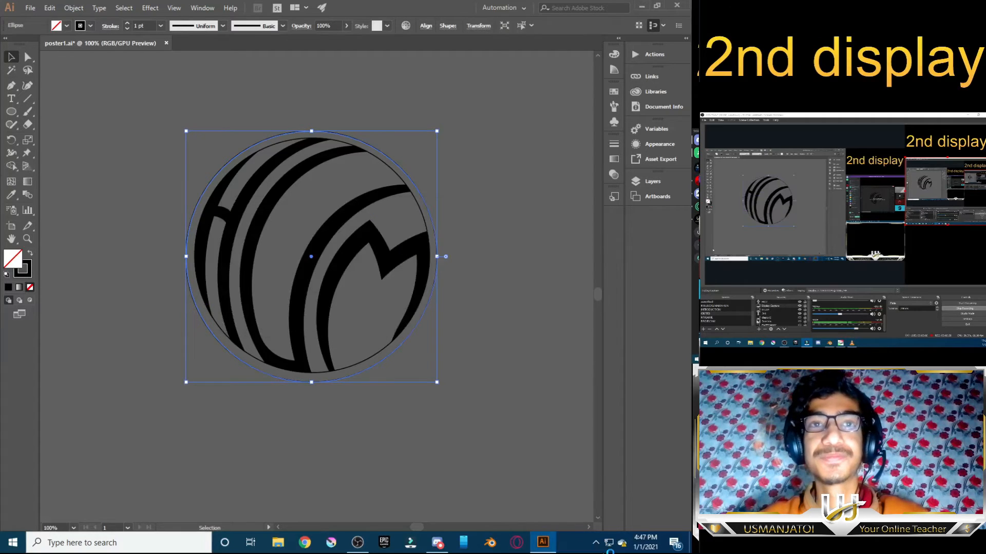
{"action": "left_click", "coordinate": [596, 544]}
{"action": "left_click", "coordinate": [606, 479]}
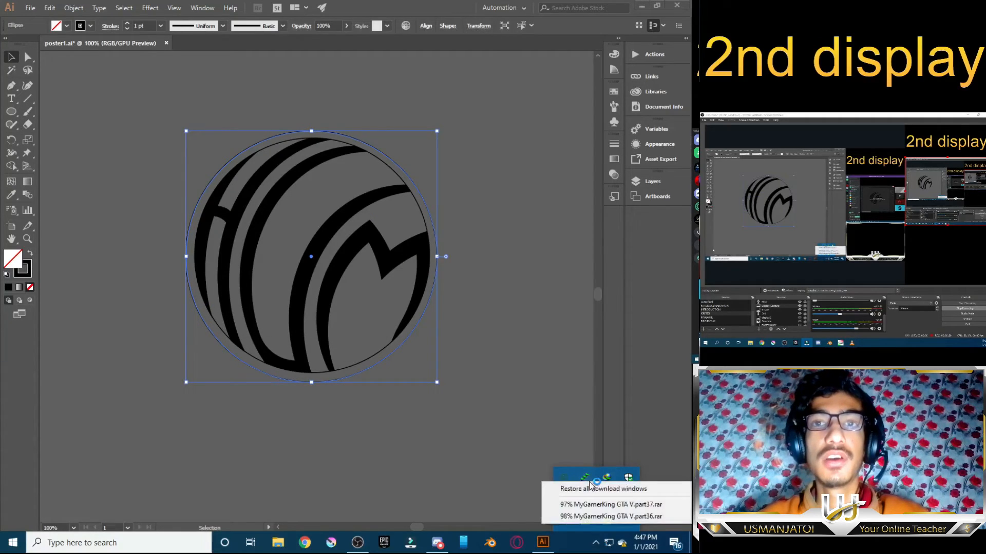
{"action": "left_click", "coordinate": [528, 425]}
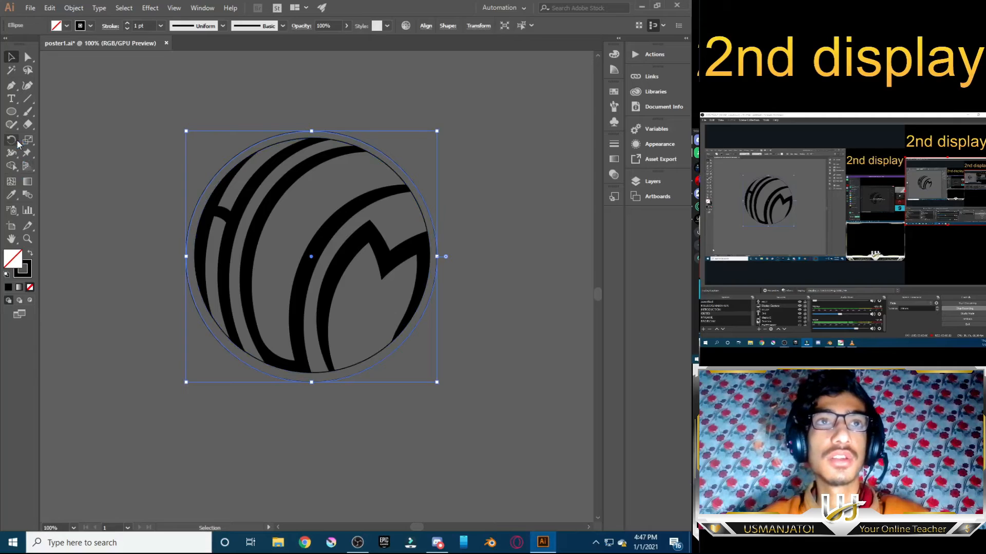
Try to erase a gap in the outer circle at its left edge, and undo the erasure
{"action": "left_click", "coordinate": [28, 129]}
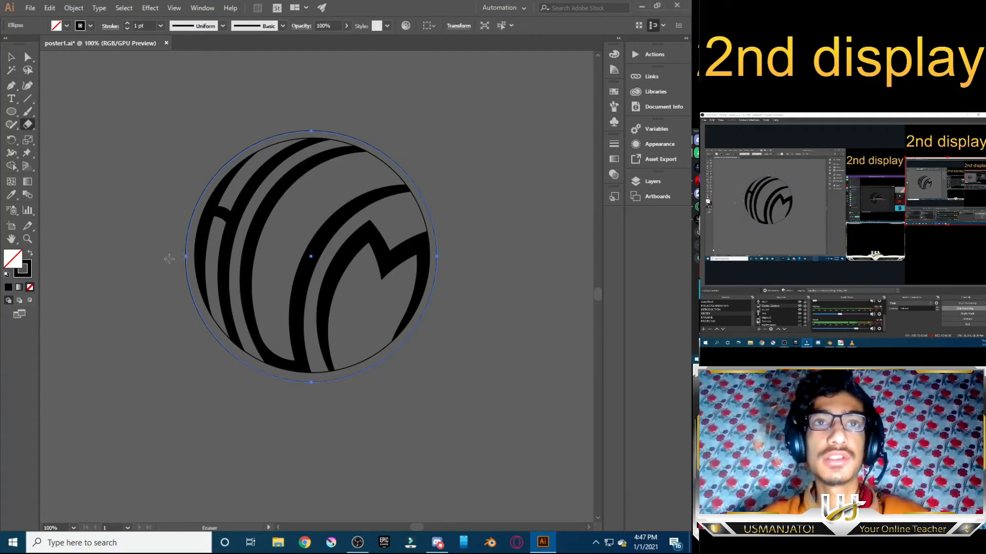
{"action": "left_click_drag", "start_coordinate": [182, 257], "coordinate": [196, 262]}
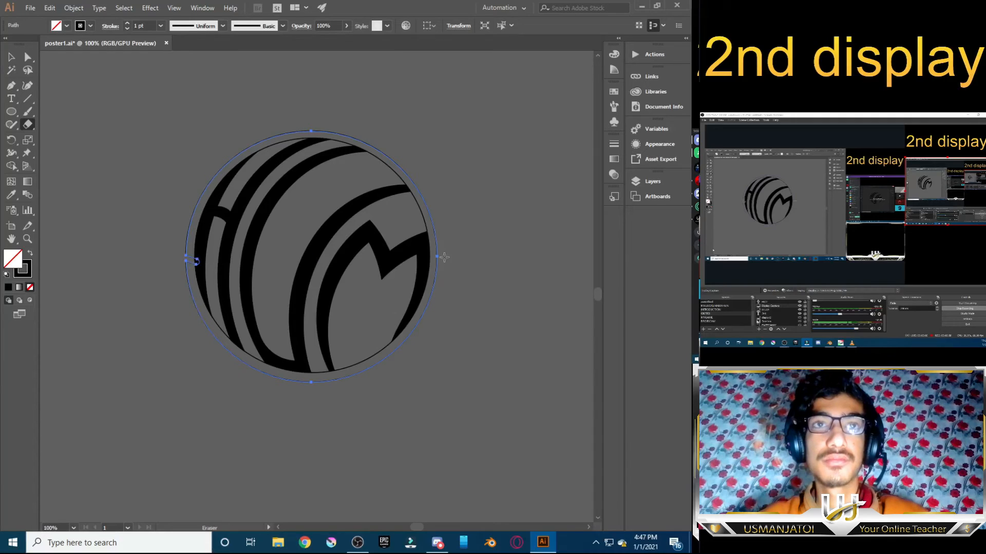
{"action": "key", "text": "ctrl+z"}
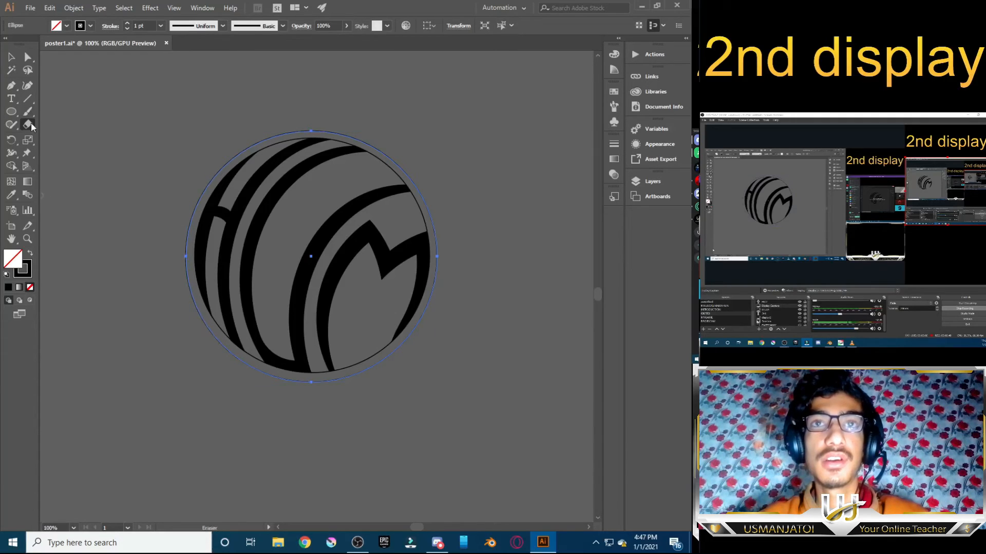
Cut the outer ring at its left and right anchor points with the Scissors tool
{"action": "left_click", "coordinate": [31, 122]}
{"action": "left_click", "coordinate": [61, 139]}
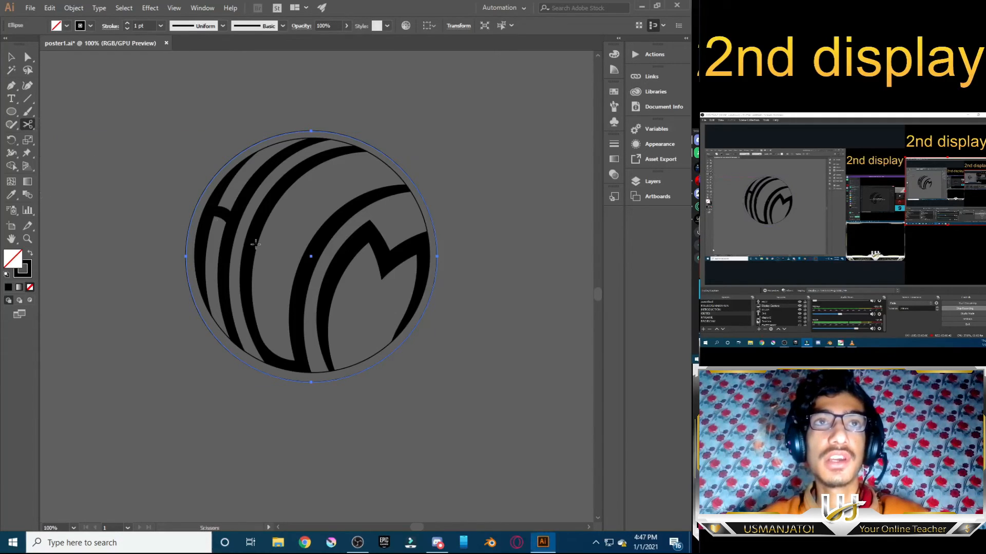
{"action": "left_click", "coordinate": [187, 256]}
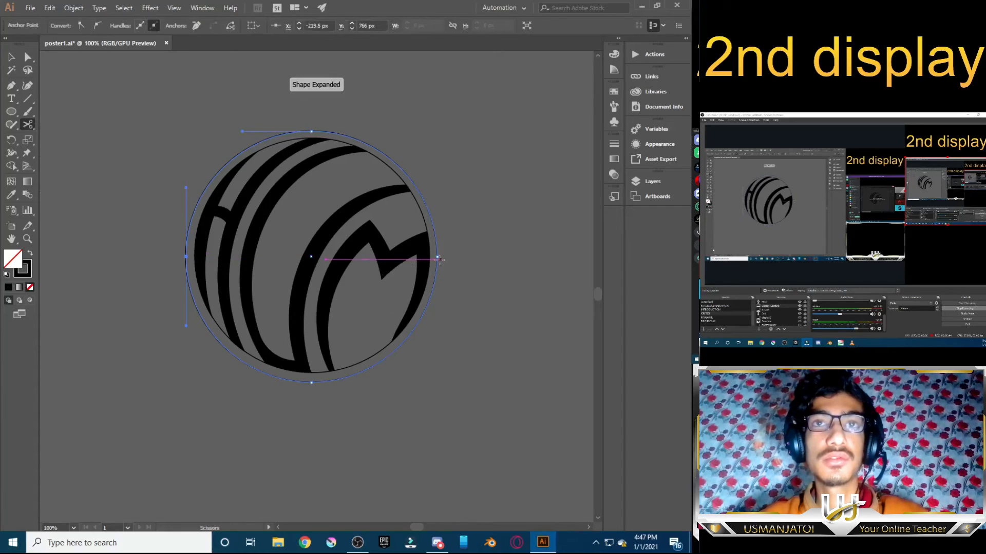
{"action": "left_click", "coordinate": [437, 256]}
Delete the lower half of the outer ring and the thin circle outlining the HUM letters
{"action": "left_click", "coordinate": [12, 56]}
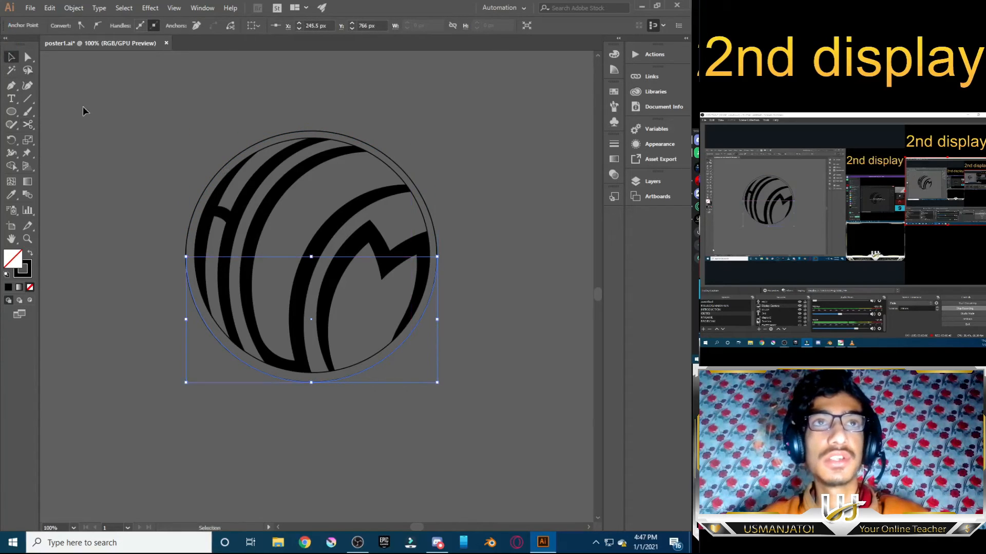
{"action": "left_click", "coordinate": [409, 395]}
{"action": "left_click", "coordinate": [394, 354]}
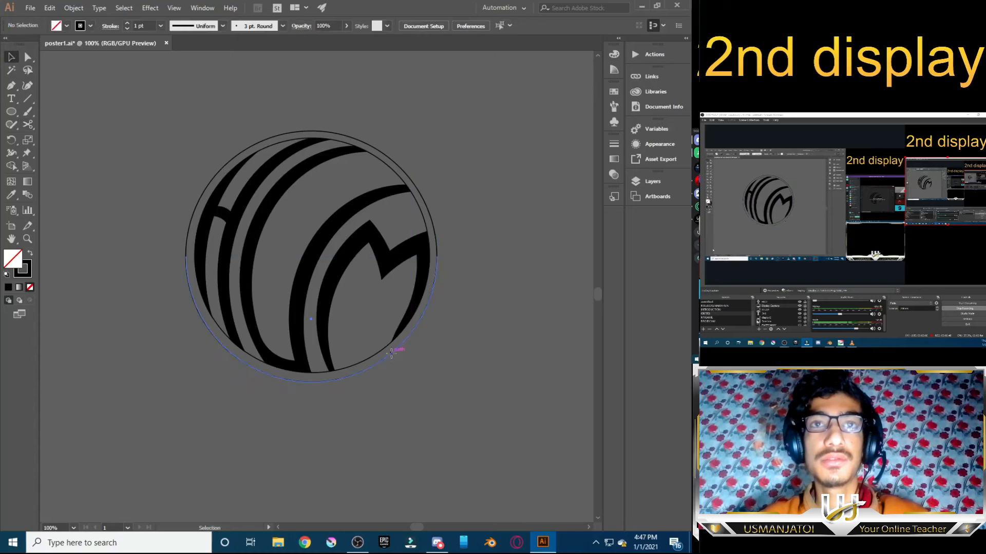
{"action": "key", "text": "Delete"}
{"action": "left_click", "coordinate": [378, 353]}
{"action": "key", "text": "Delete"}
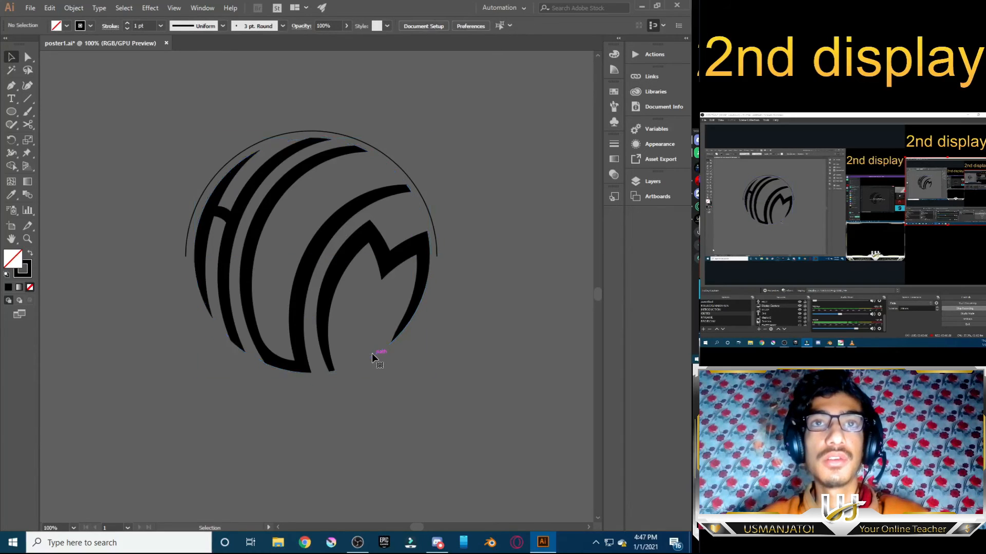
Copy the remaining upper arc of the outer ring
{"action": "left_click", "coordinate": [196, 211]}
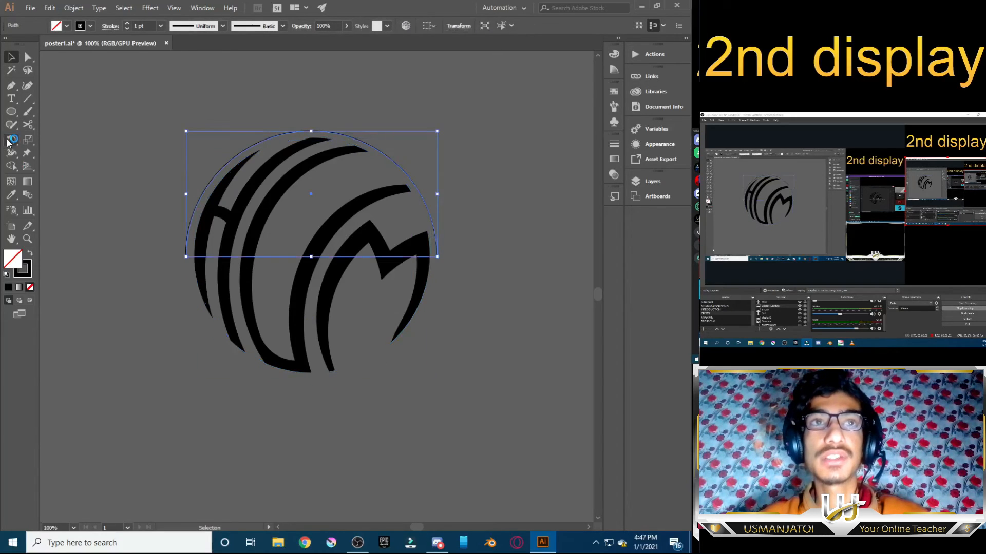
{"action": "left_click", "coordinate": [118, 221]}
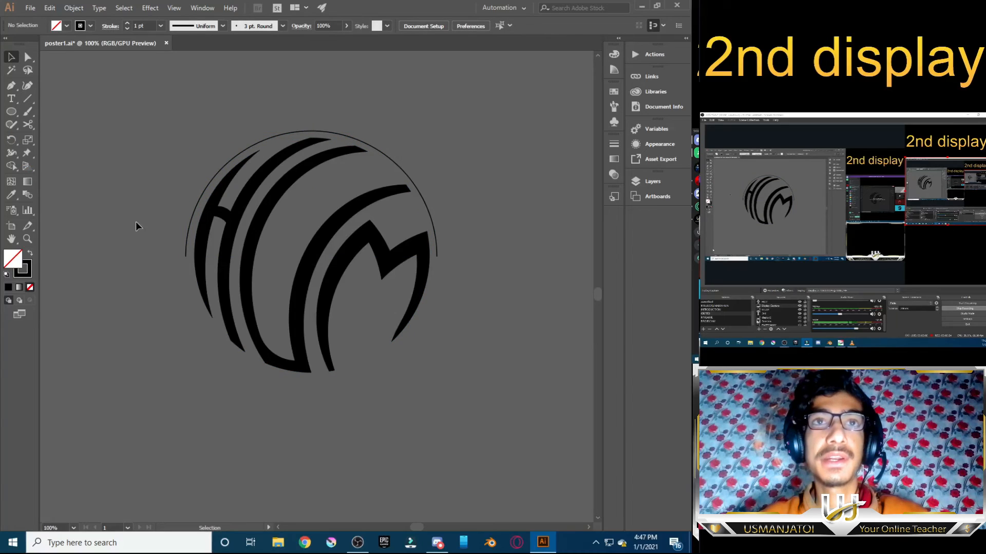
{"action": "left_click", "coordinate": [189, 224]}
{"action": "left_click", "coordinate": [56, 8]}
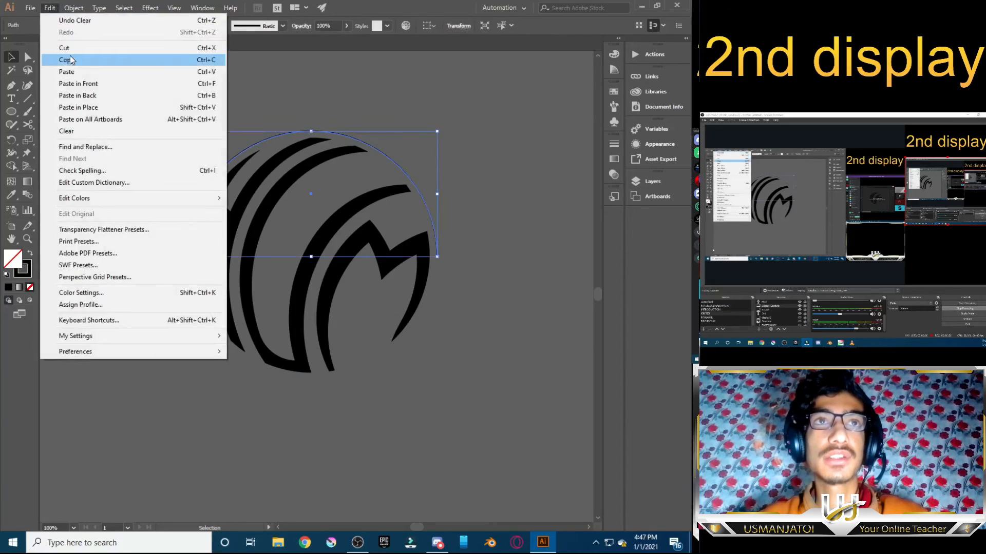
{"action": "left_click", "coordinate": [66, 58]}
{"action": "left_click", "coordinate": [123, 78]}
{"action": "left_click", "coordinate": [220, 157]}
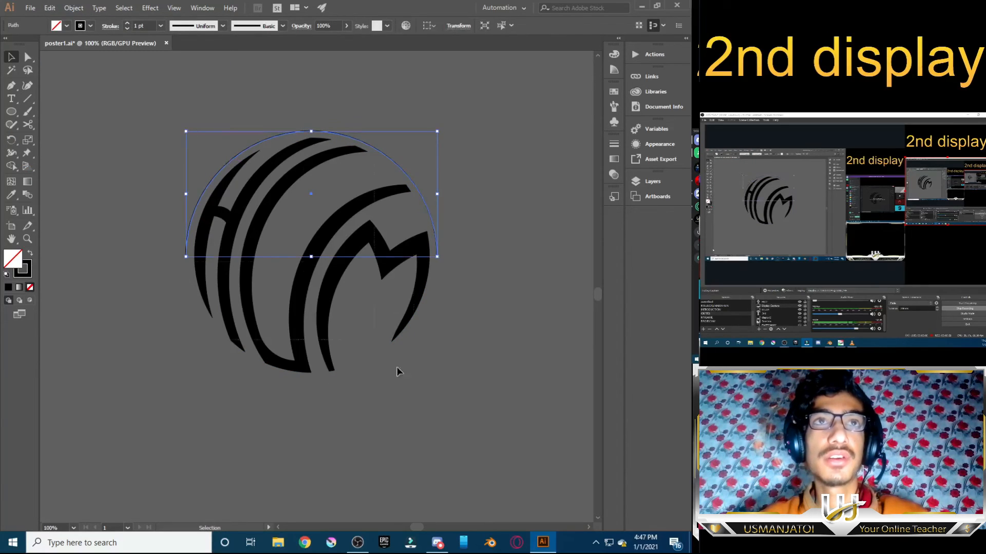
Select all the artwork and lock it
{"action": "key", "text": "a"}
{"action": "key", "text": "ctrl+a"}
{"action": "key", "text": "ctrl+2"}
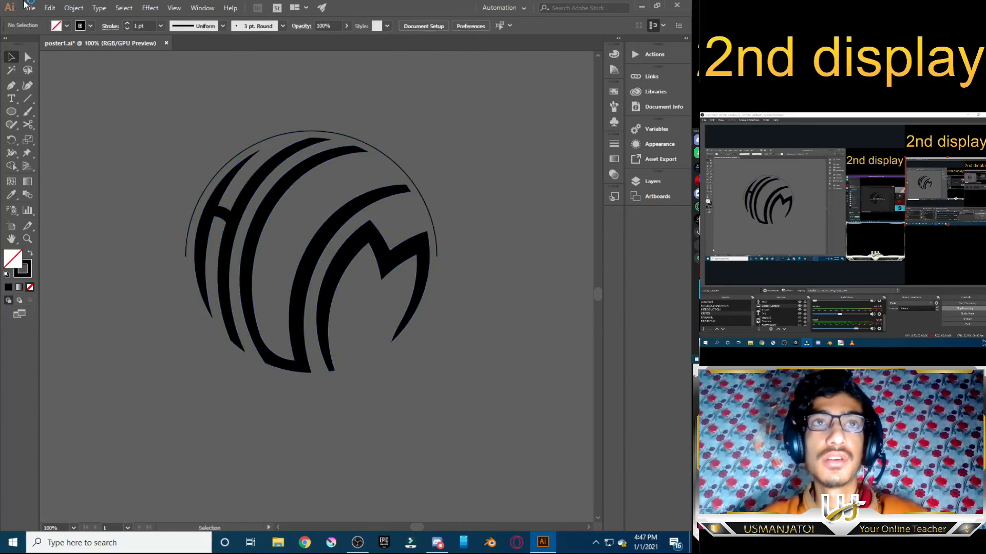
{"action": "left_click", "coordinate": [50, 8]}
{"action": "left_click", "coordinate": [86, 82]}
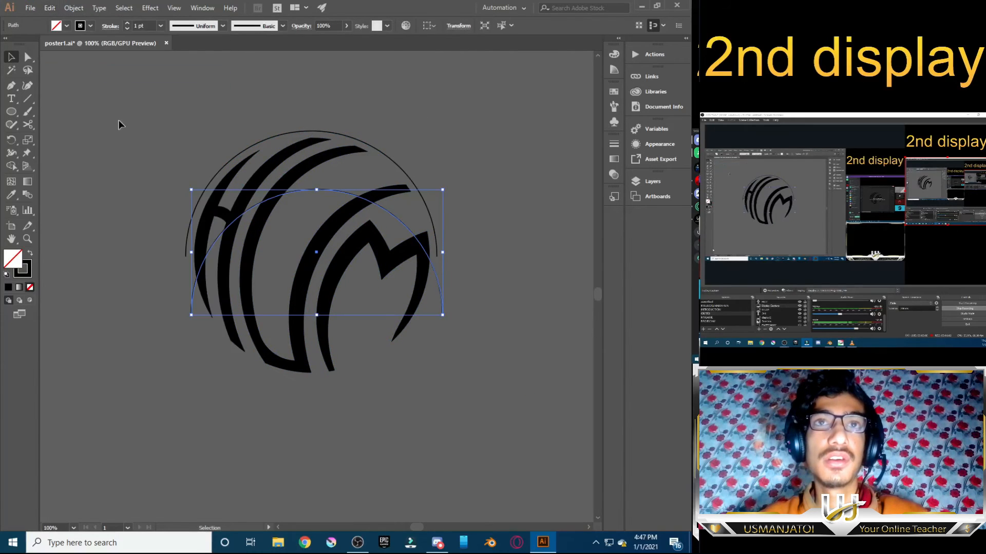
{"action": "key", "text": "v"}
Paste the copied arc in front, exactly over the original upper arc
{"action": "left_click", "coordinate": [50, 8]}
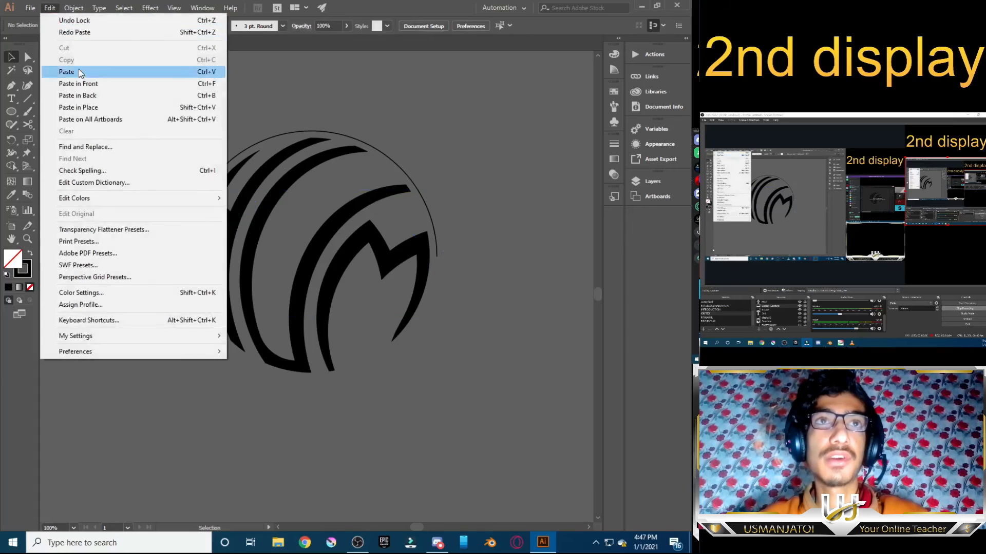
{"action": "left_click", "coordinate": [85, 81]}
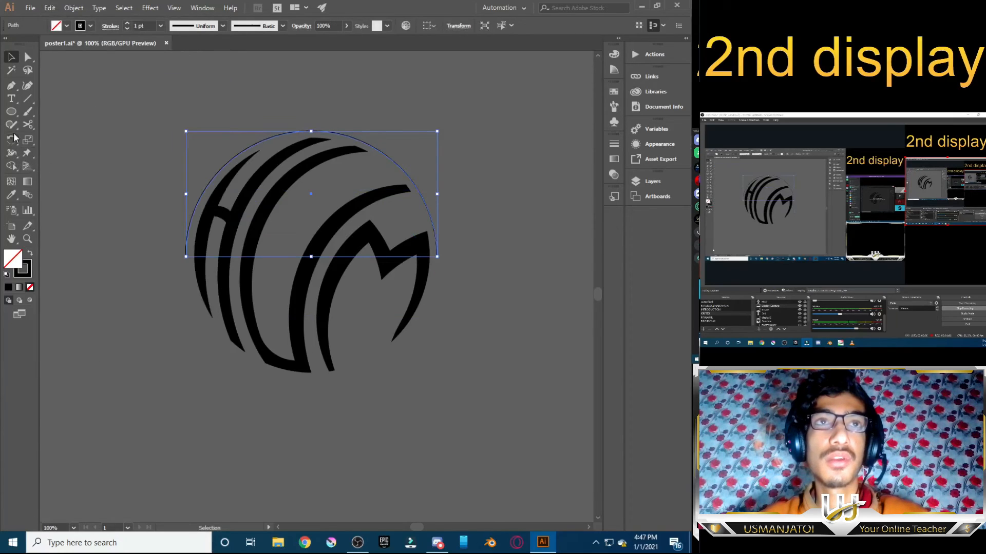
Add type along the pasted arc, replacing the placeholder text with "H.U.M DIGITAL SERVICES PROVIDER"
{"action": "left_click", "coordinate": [11, 100]}
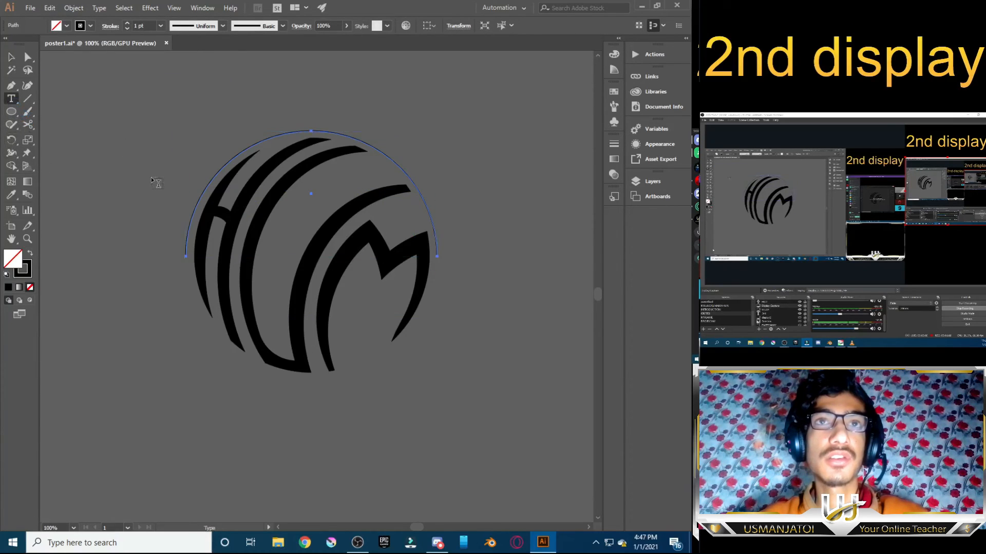
{"action": "left_click", "coordinate": [185, 246]}
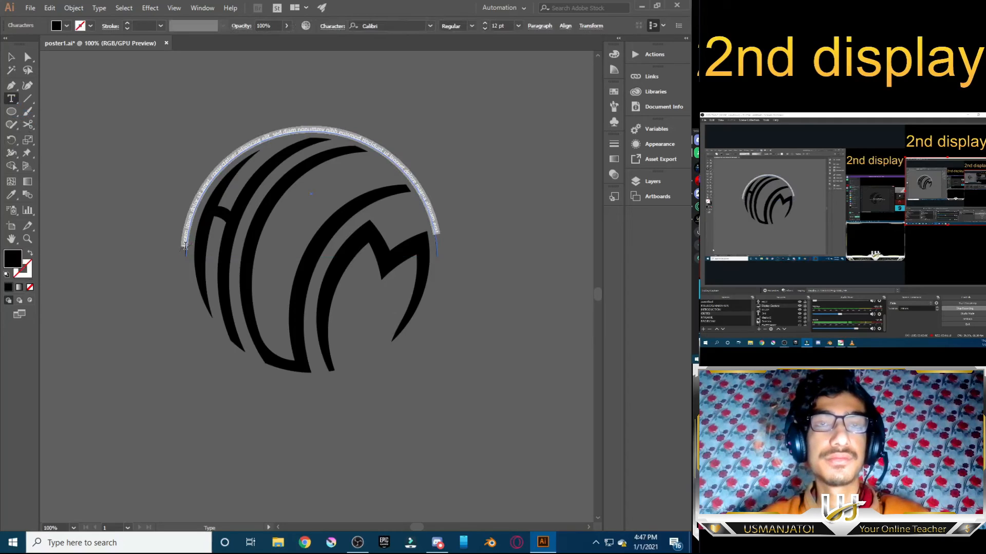
{"action": "key", "text": "BackSpace"}
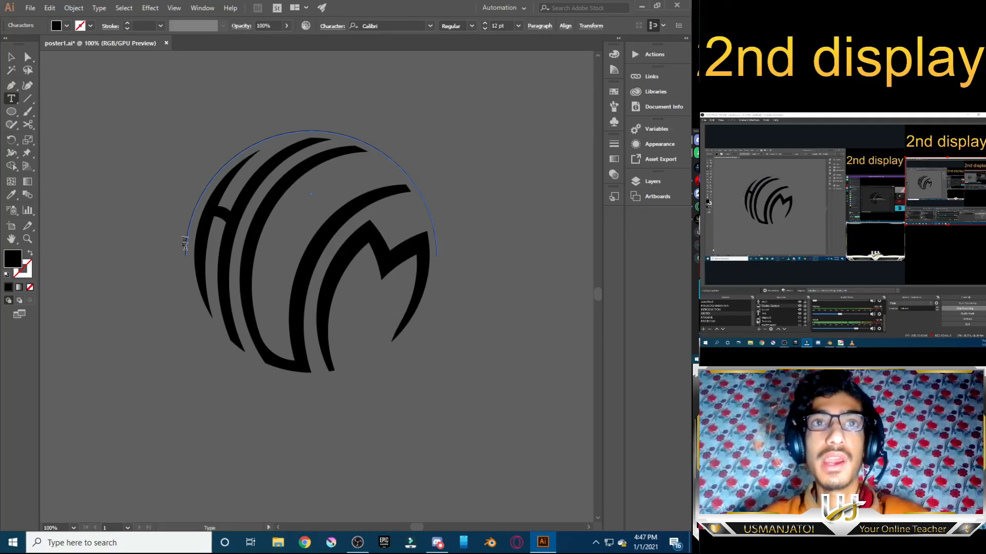
{"action": "type", "text": "HUM GRA"}
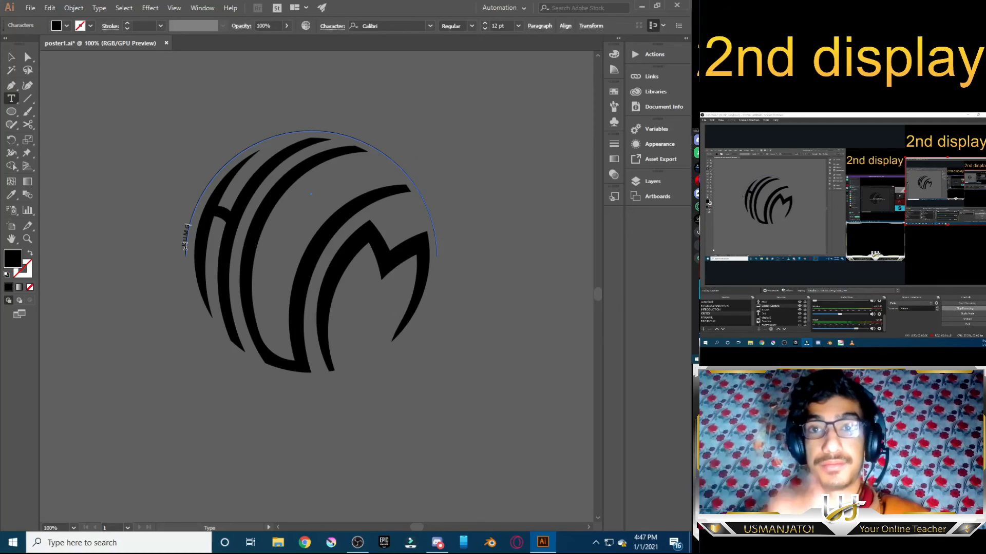
{"action": "key", "text": "BackSpace"}
{"action": "key", "text": "BackSpace"}
{"action": "key", "text": "BackSpace"}
{"action": "key", "text": "BackSpace"}
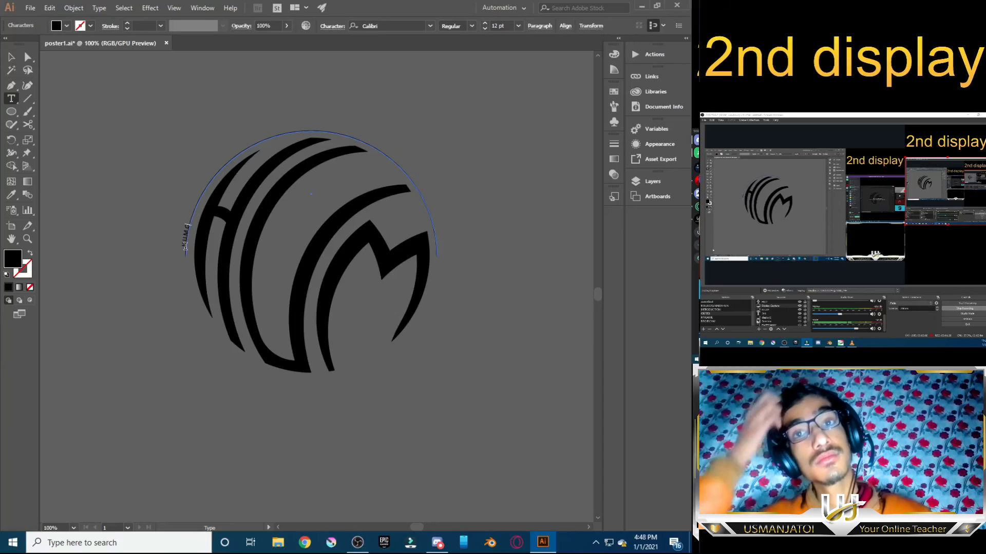
{"action": "type", "text": "DIGITA"}
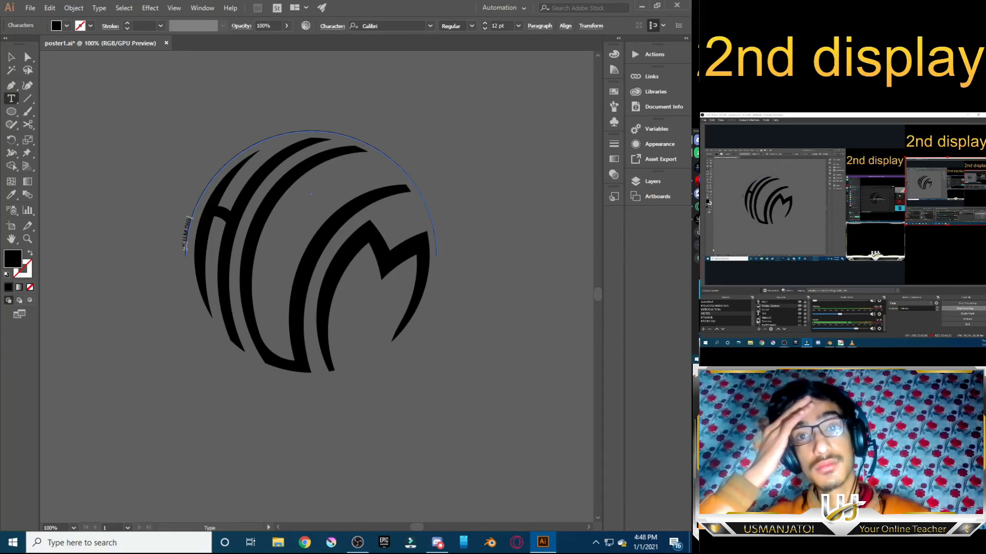
{"action": "type", "text": "L SE"}
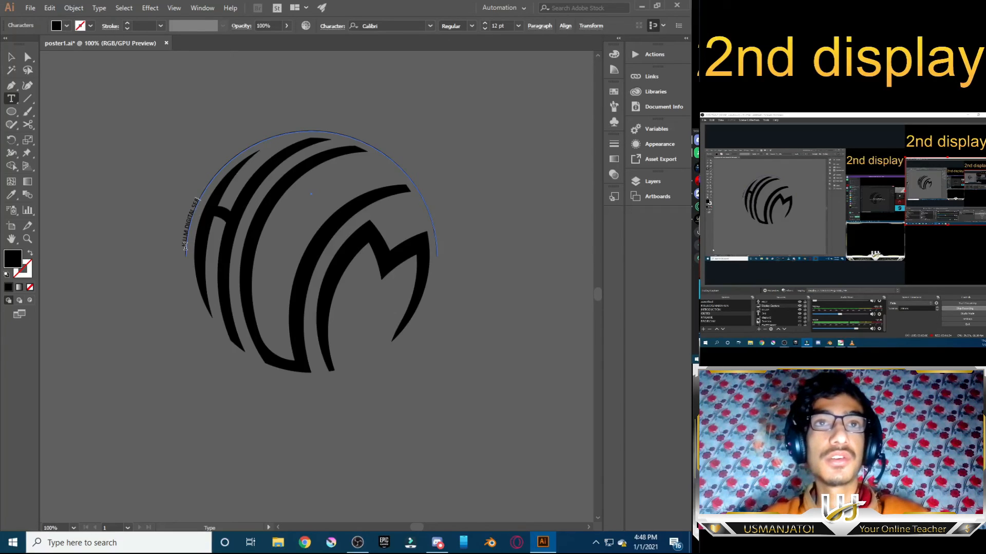
{"action": "type", "text": "RVICES"}
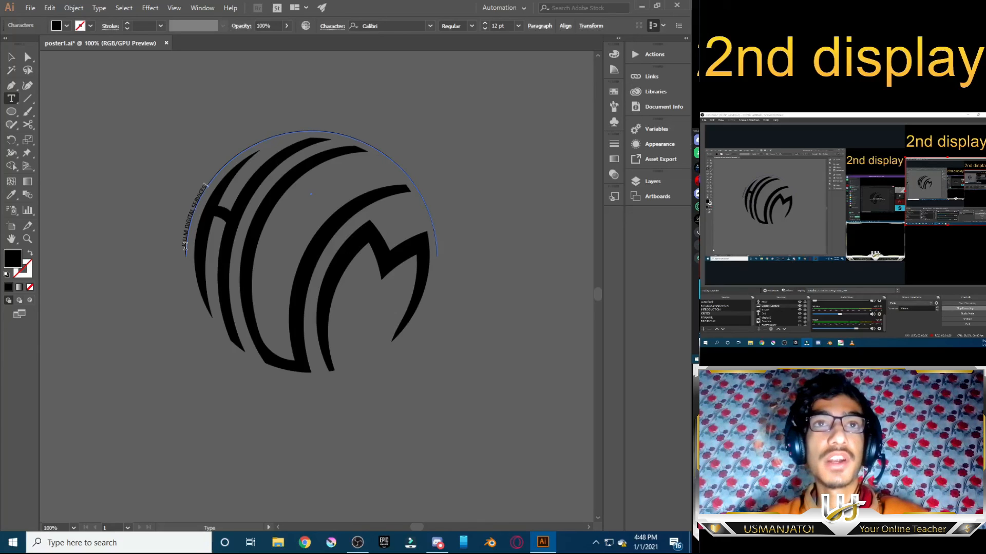
{"action": "type", "text": " PROVIDER"}
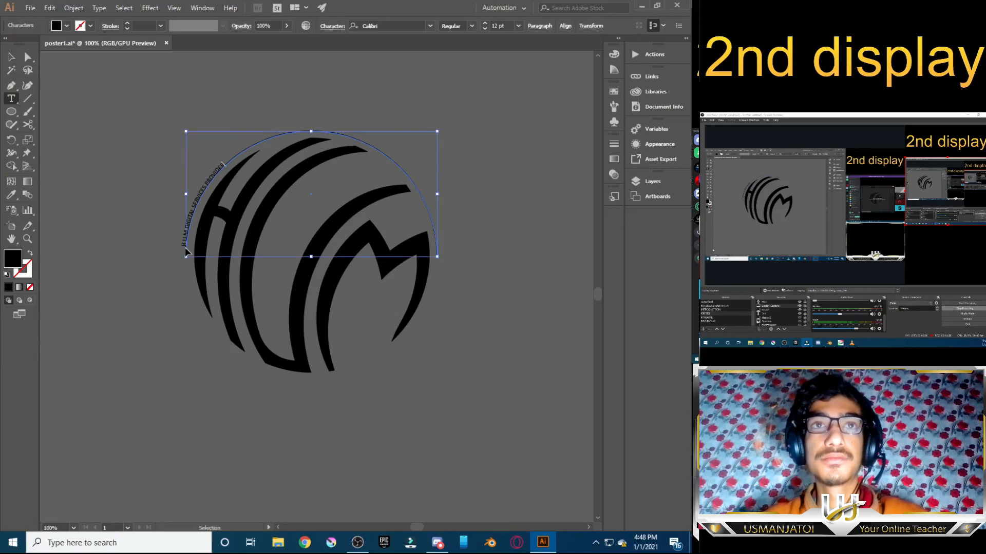
Set the arc text's font size to 48 pt and shift its start slightly along the arc with a leading space
{"action": "left_click_drag", "start_coordinate": [185, 246], "coordinate": [225, 163]}
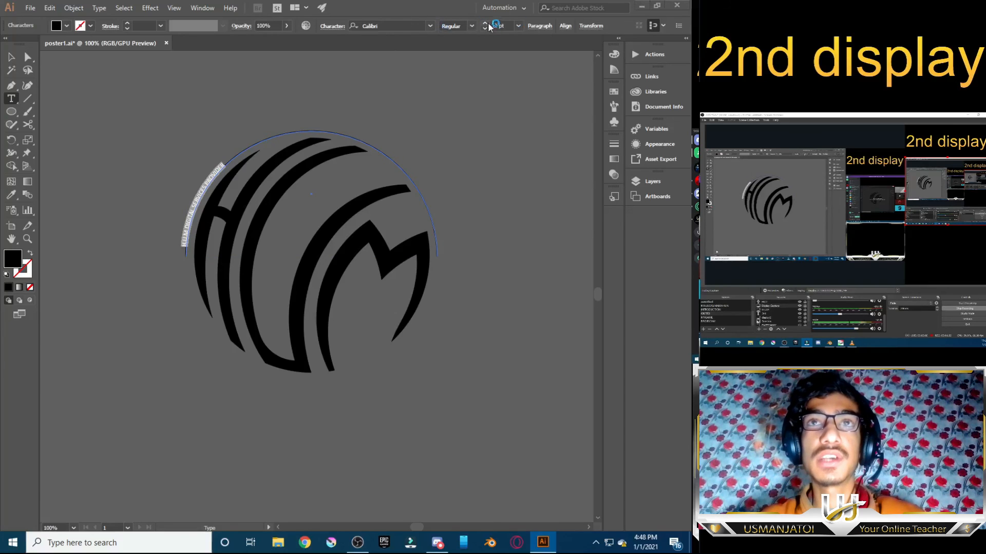
{"action": "left_click", "coordinate": [518, 26]}
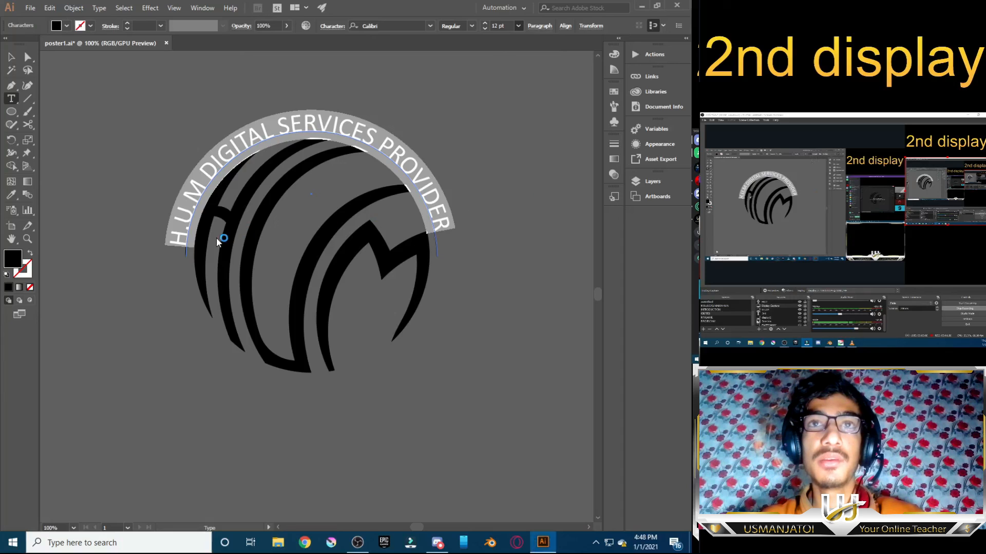
{"action": "left_click", "coordinate": [185, 250]}
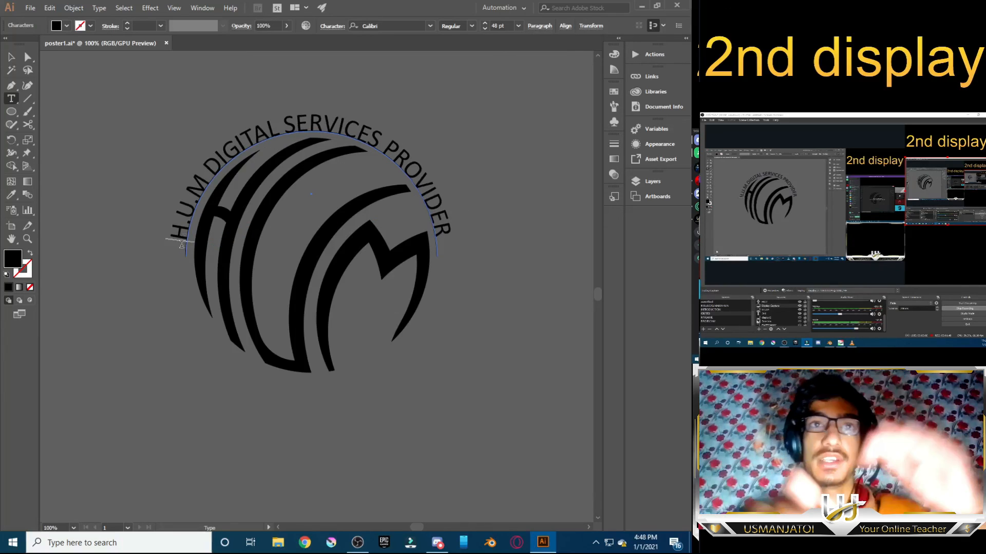
{"action": "key", "text": "Escape"}
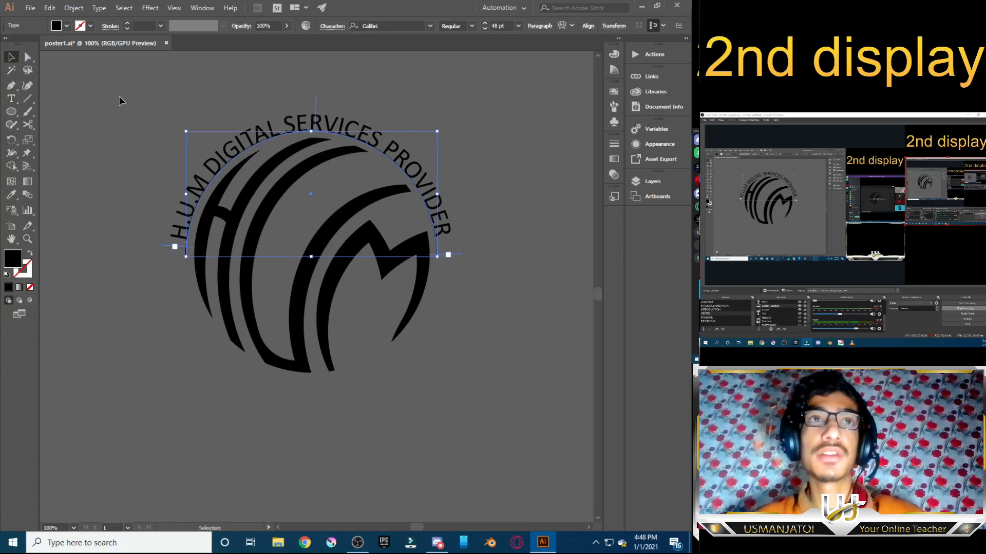
{"action": "left_click", "coordinate": [99, 103]}
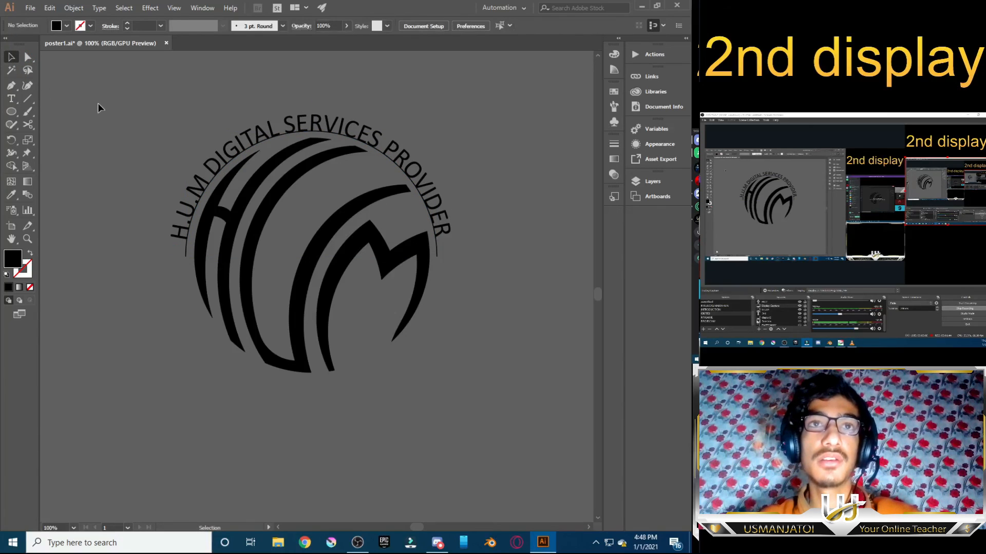
Try to select the thin arc line beneath the curved text
{"action": "scroll", "coordinate": [97, 103], "scroll_direction": "down", "scroll_amount": 1}
{"action": "left_click", "coordinate": [189, 223]}
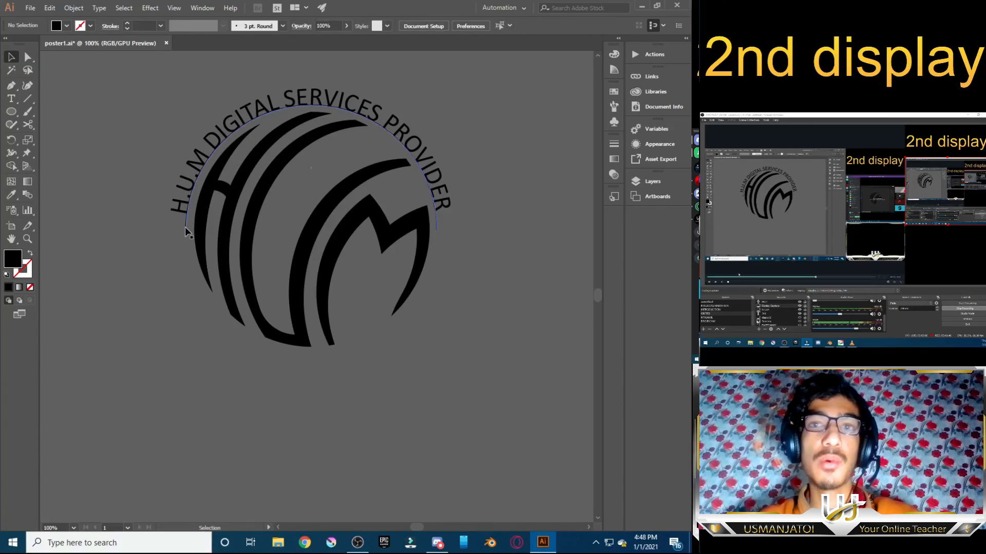
{"action": "left_click", "coordinate": [136, 234]}
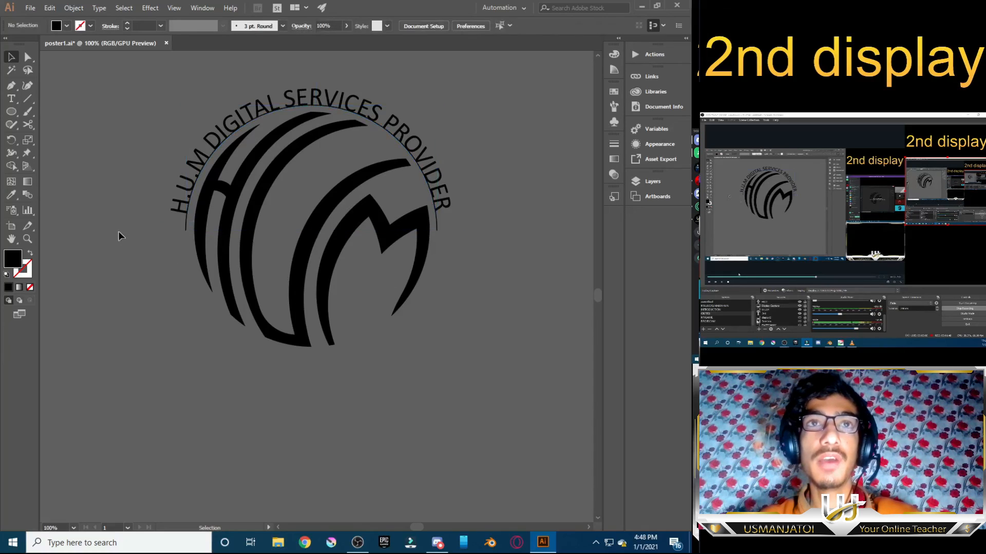